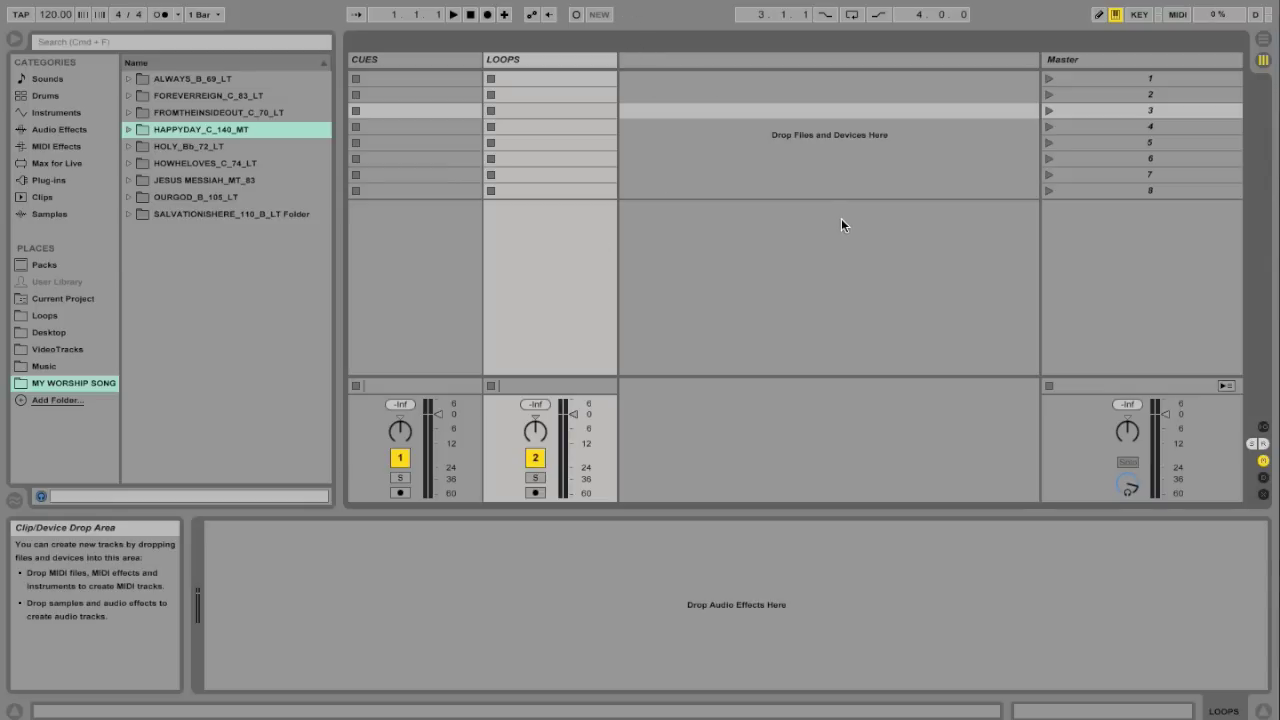
Load ALWAYS_B_69_CUES.wav and ALWAYS_B_69_STEREO.wav into scene 1 of the CUES and LOOPS tracks
click(399, 62)
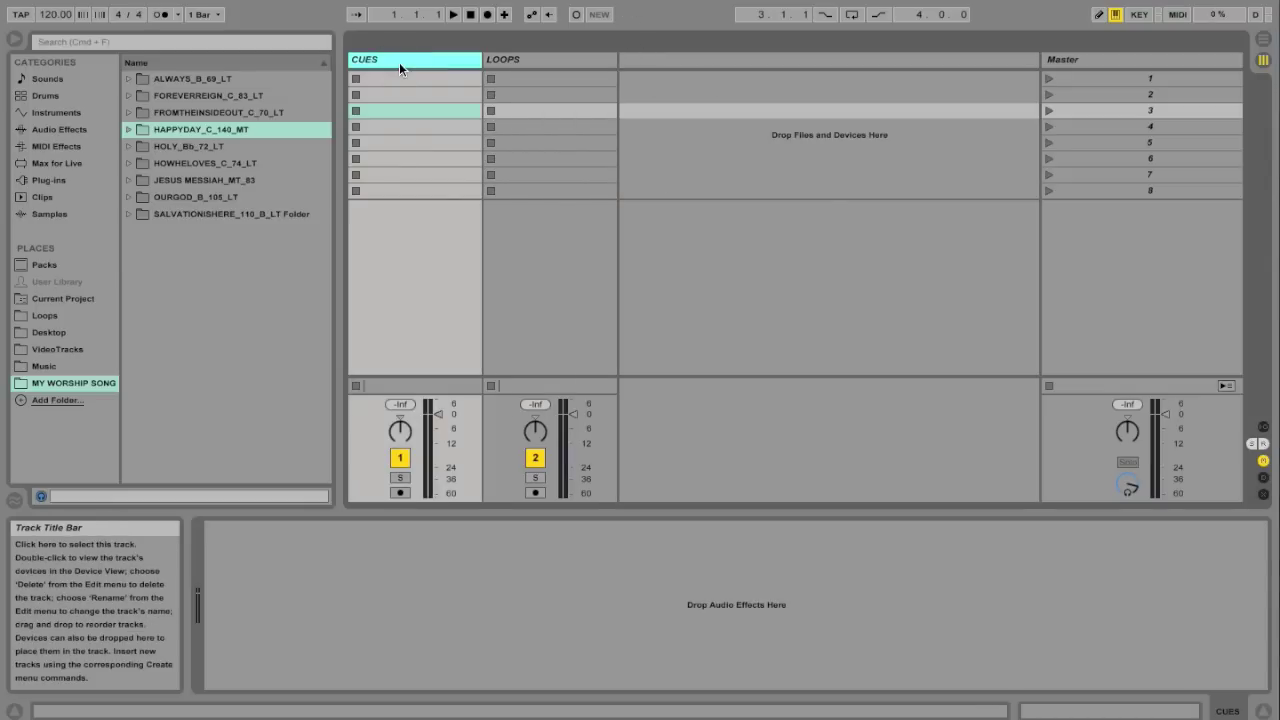
click(514, 63)
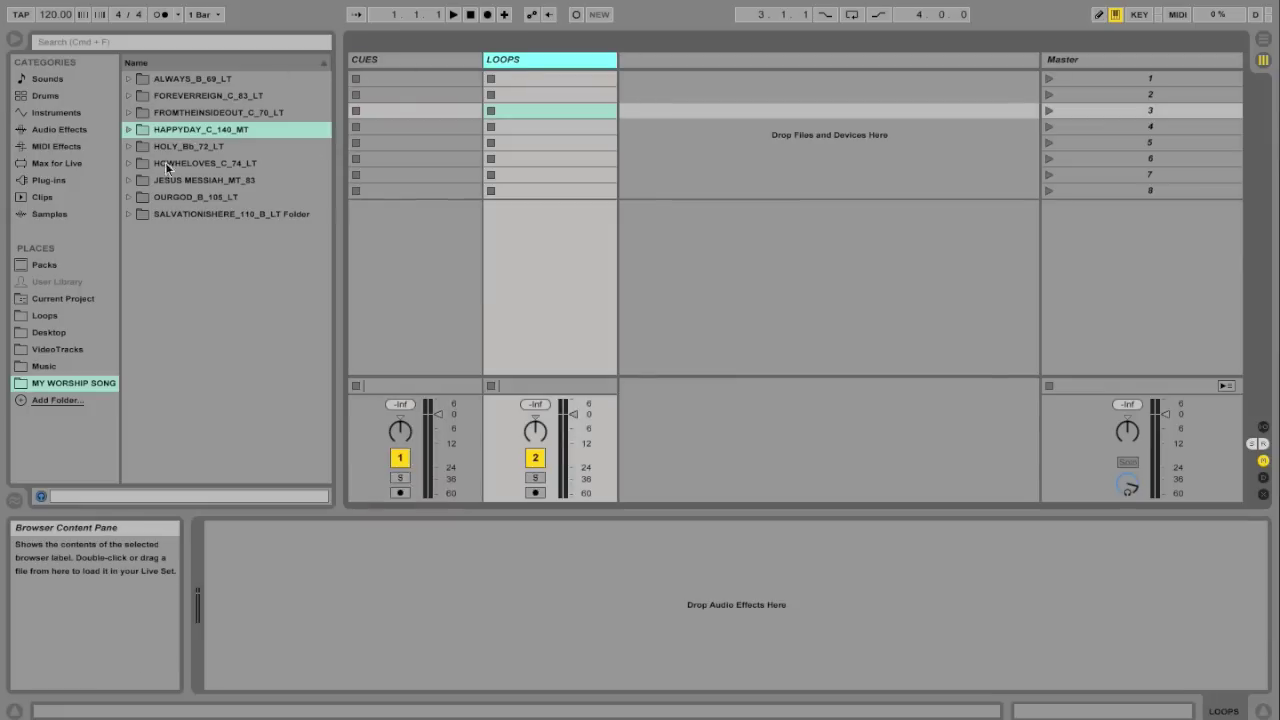
drag(164, 286, 170, 98)
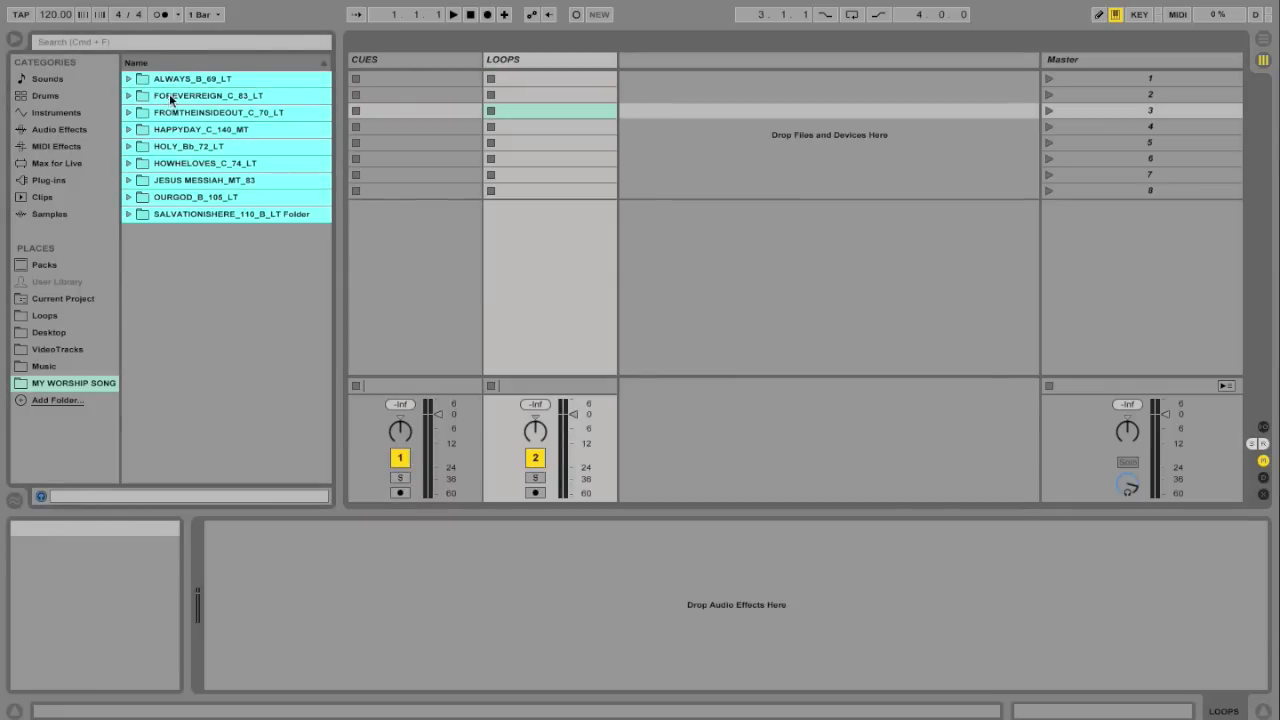
click(169, 213)
click(169, 96)
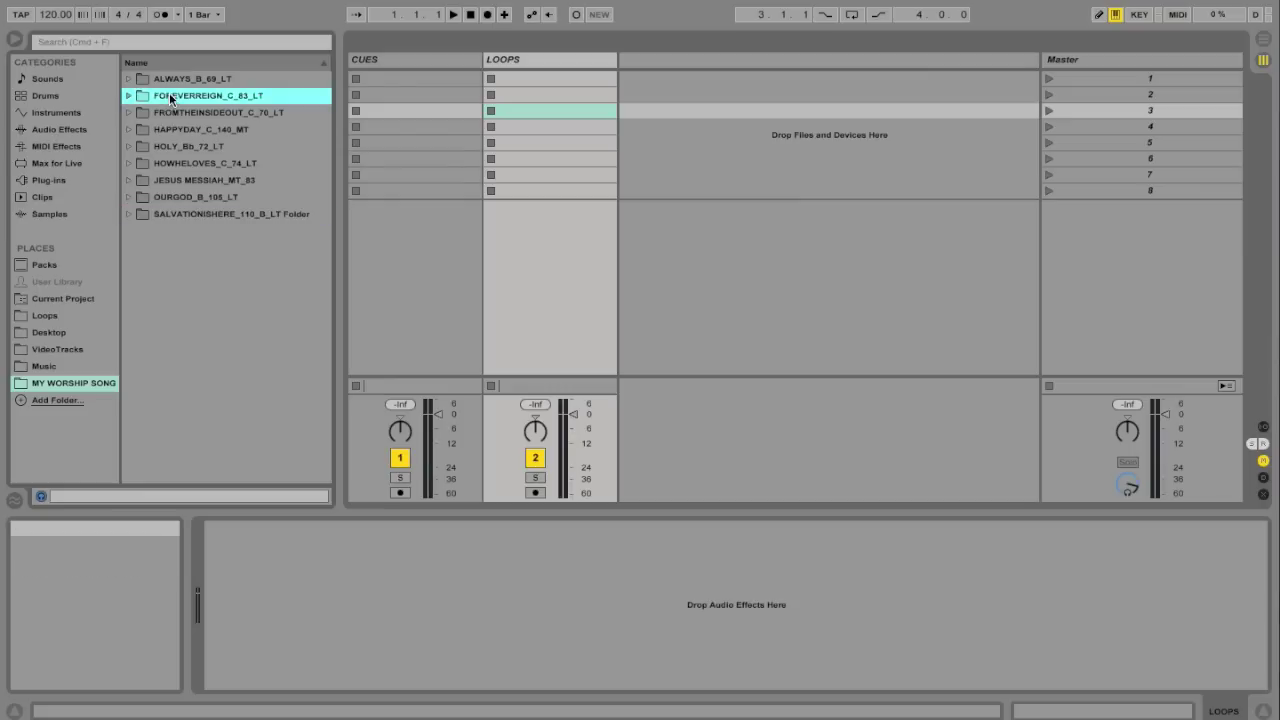
click(172, 162)
click(128, 80)
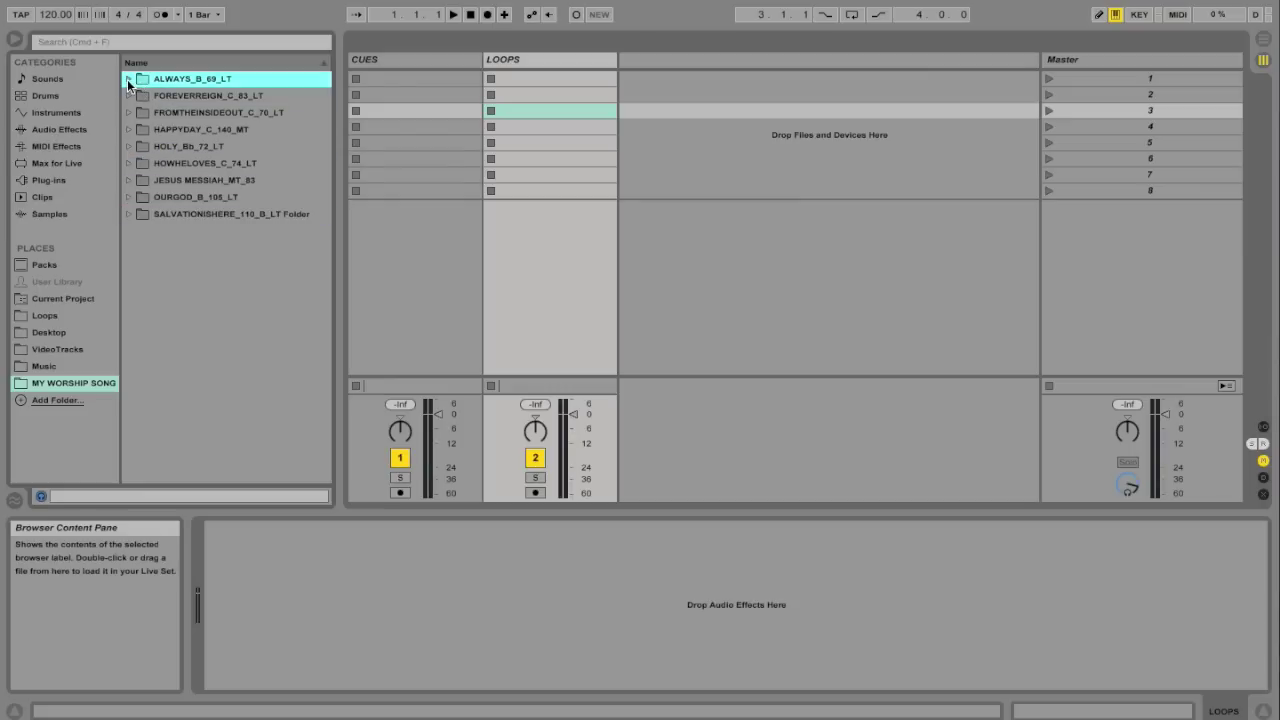
click(127, 79)
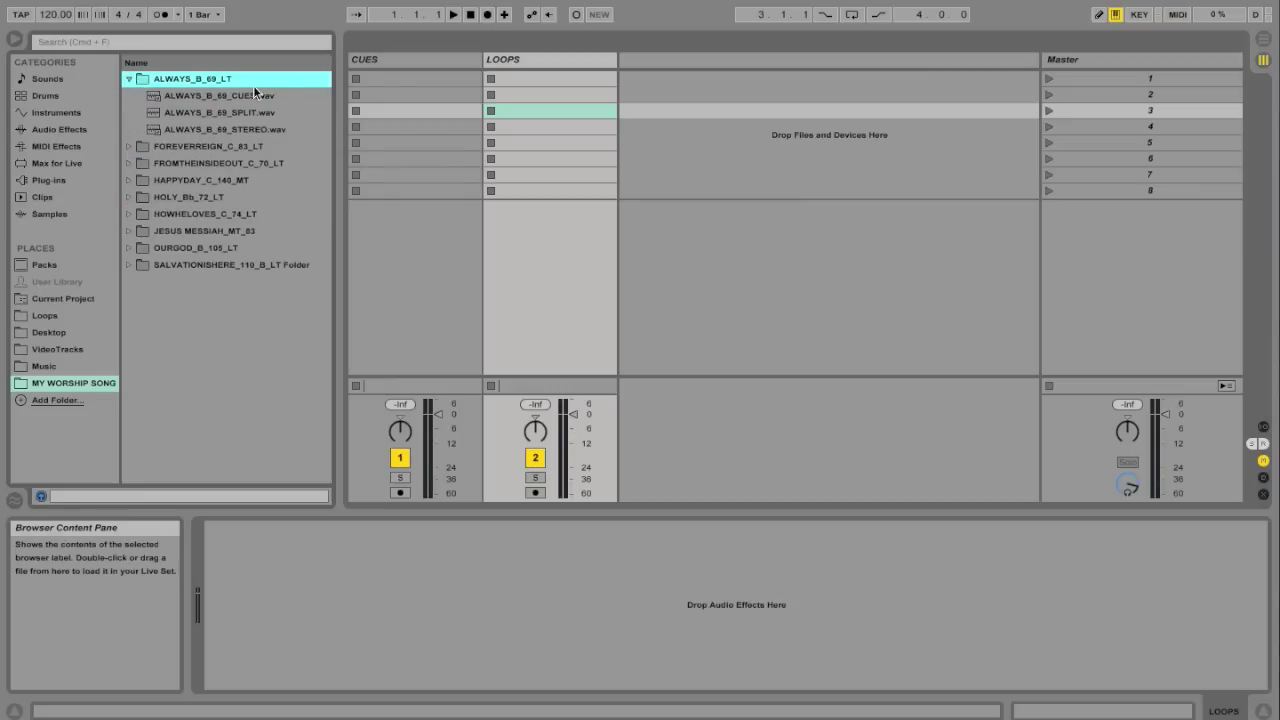
drag(197, 96, 421, 78)
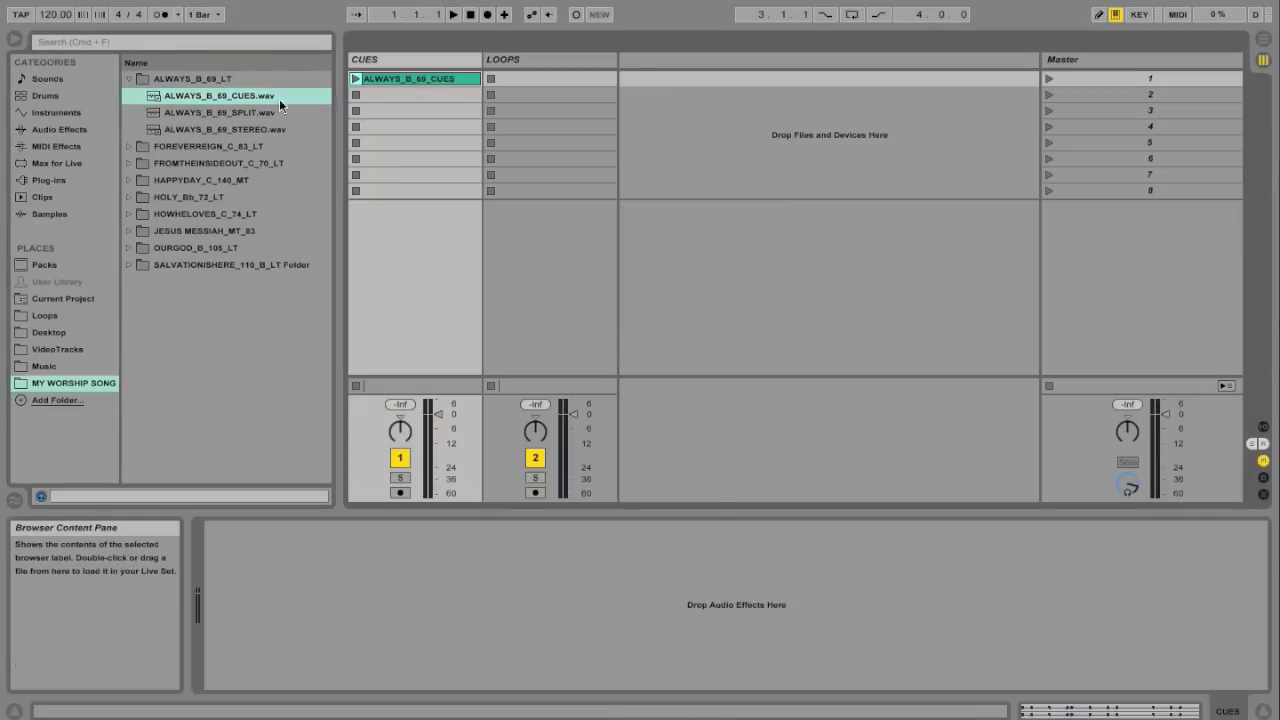
drag(211, 126, 547, 73)
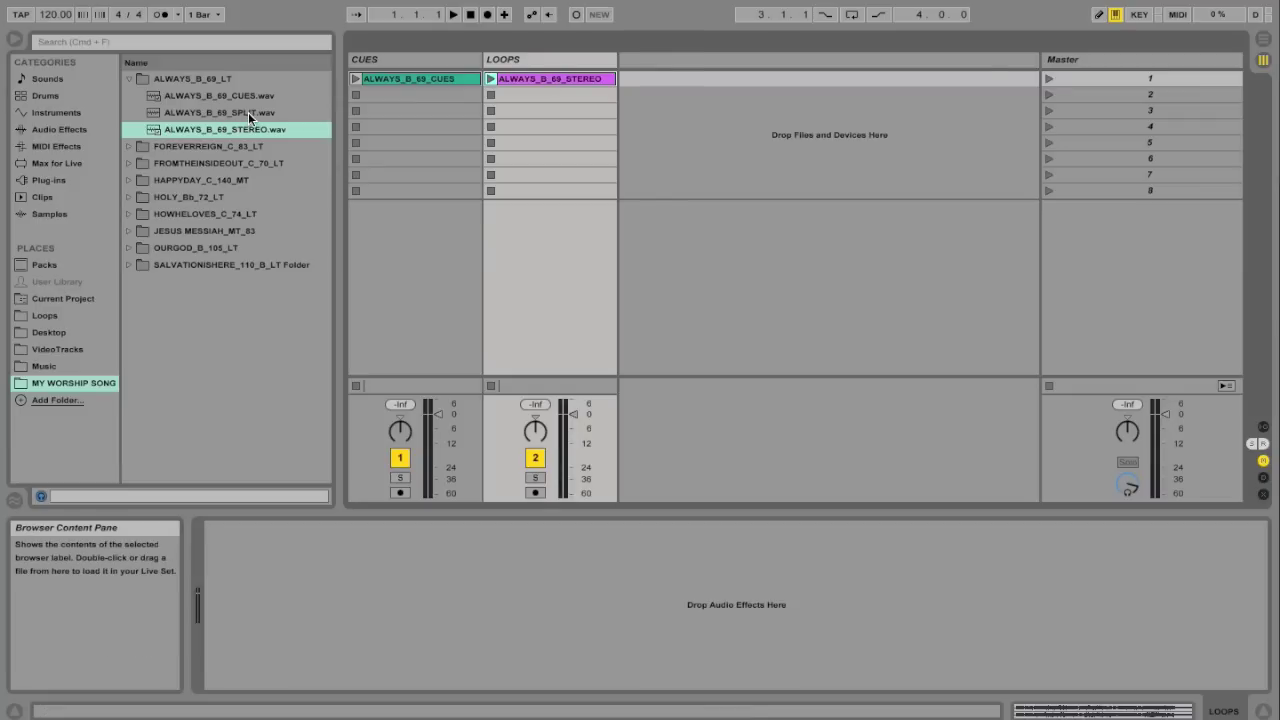
Load FOREVERREIGN_C_83_CUES.wav and STEREO.wav into slot 2 of the CUES and LOOPS tracks
click(128, 79)
click(127, 94)
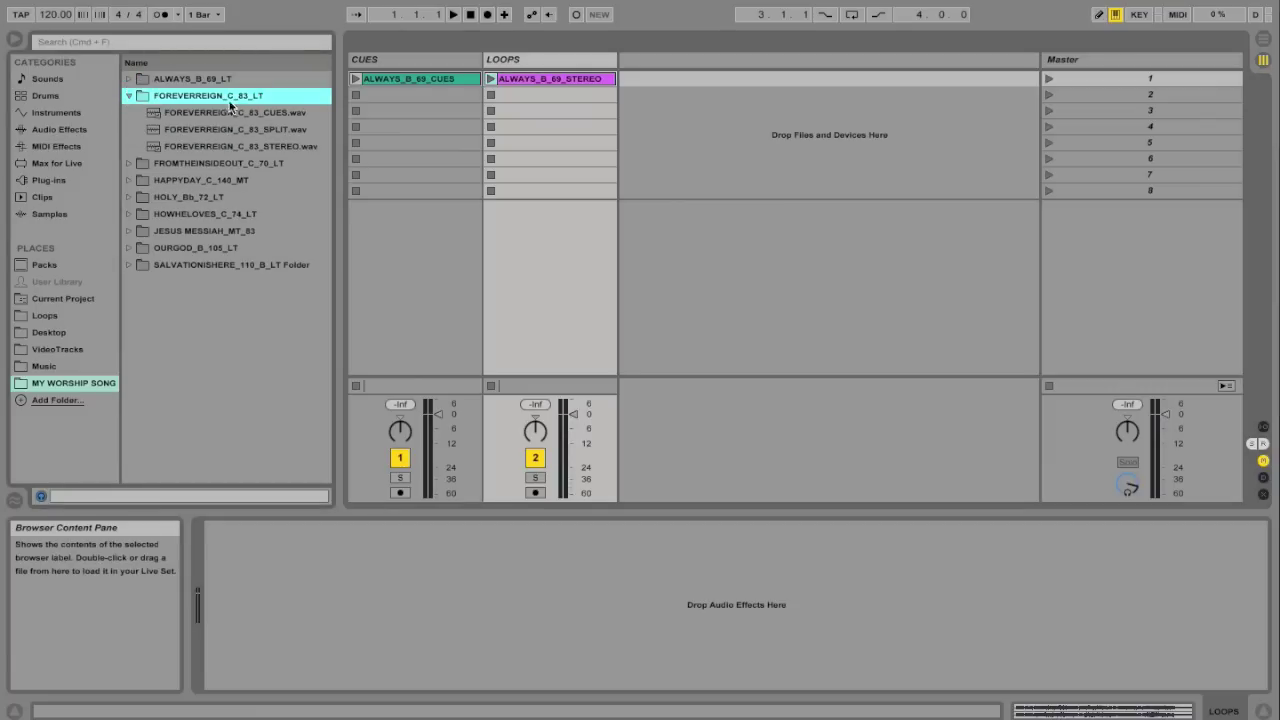
drag(238, 113, 373, 104)
drag(240, 146, 575, 92)
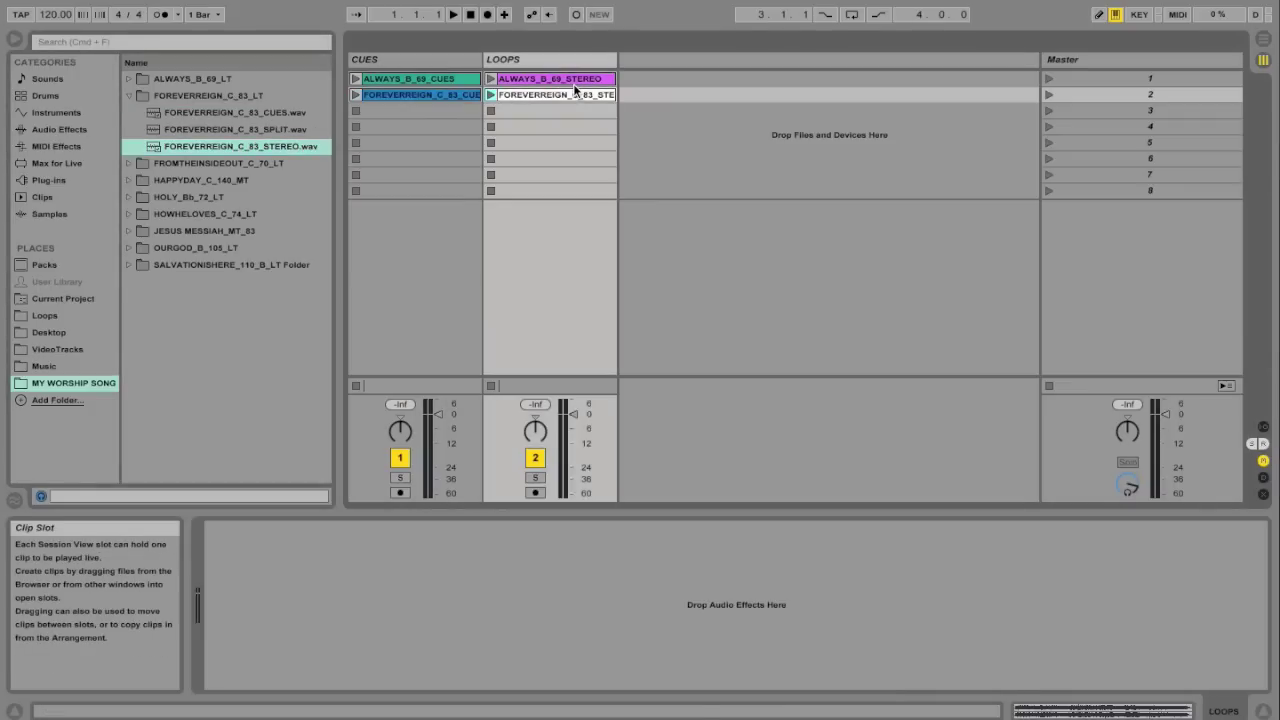
Rename scene 1 to ALWAYS and scene 2 to FOREVER REIGN
click(1150, 79)
right_click(1150, 79)
click(1050, 144)
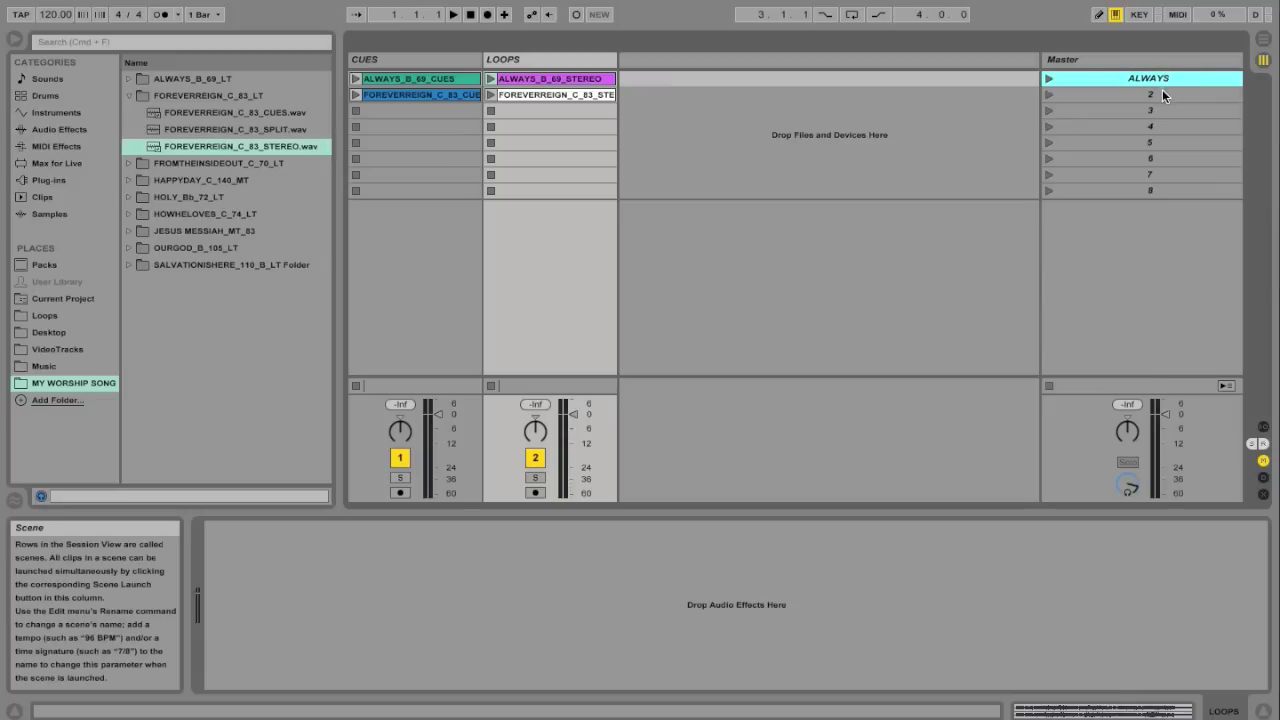
click(1161, 89)
right_click(1161, 89)
click(1089, 163)
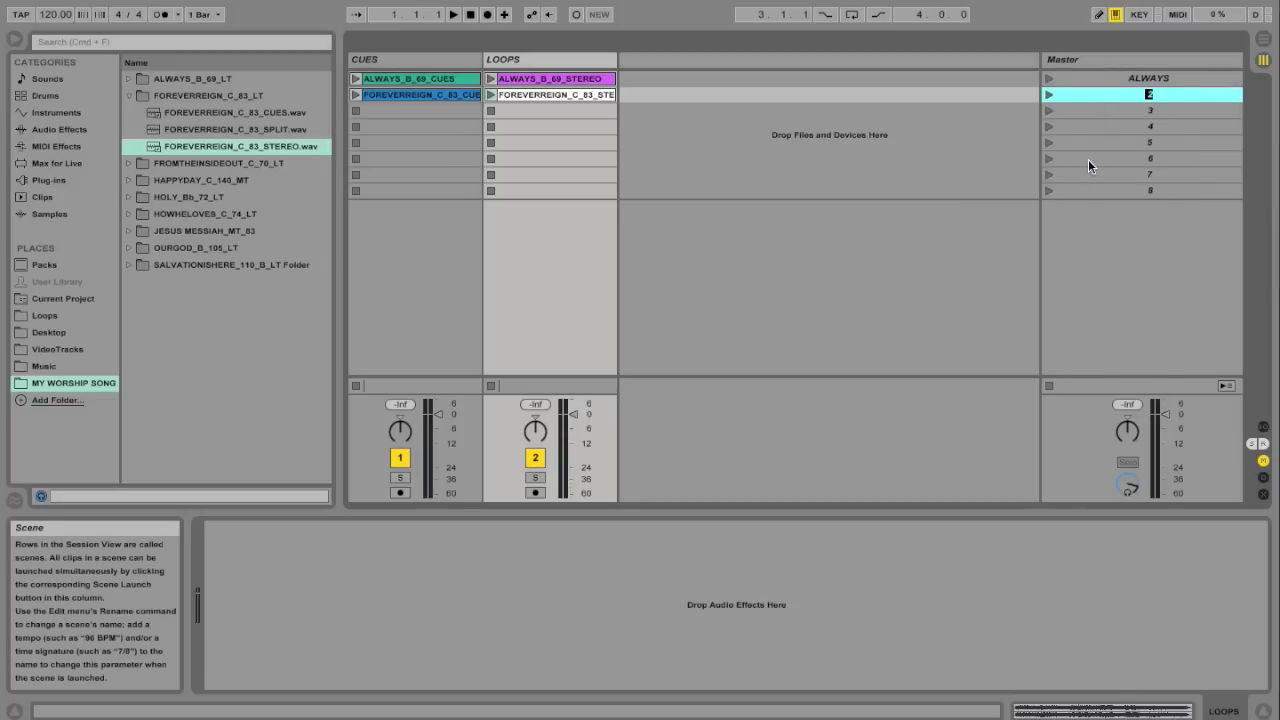
text(FOREVER REIGN)
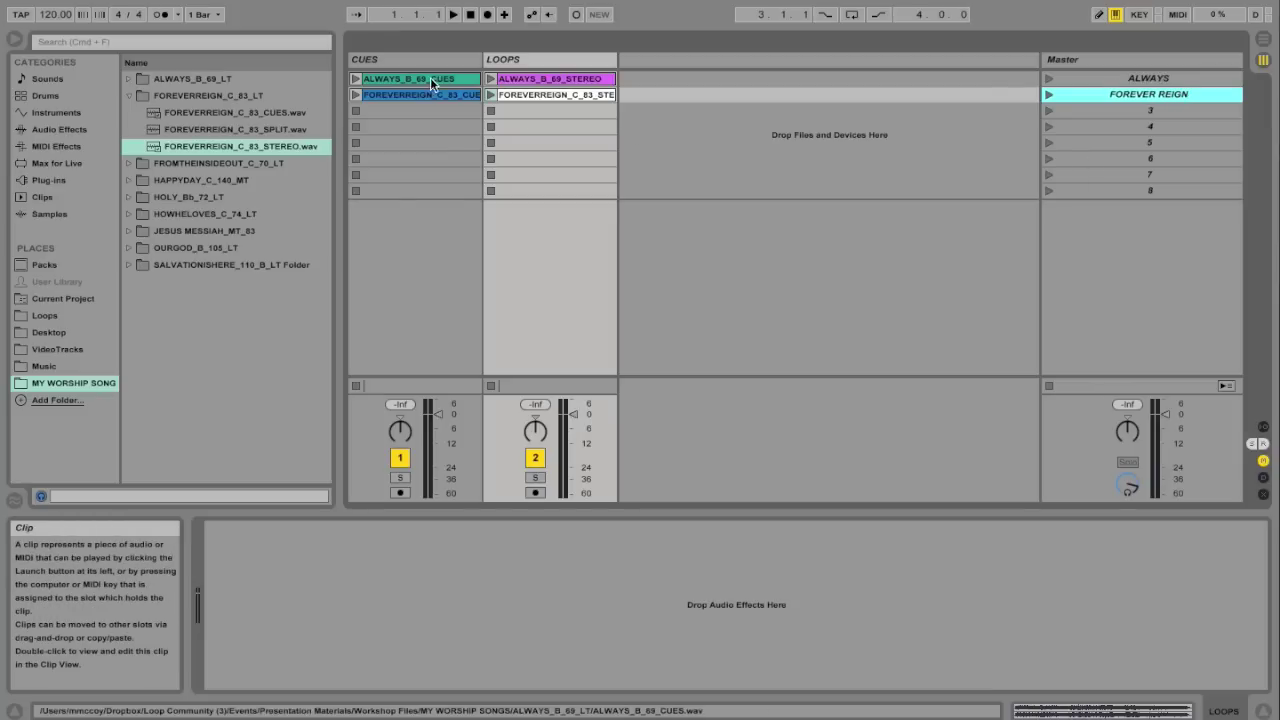
Give the ALWAYS scene a 69 BPM launch tempo and FOREVER REIGN 83 BPM
click(1174, 77)
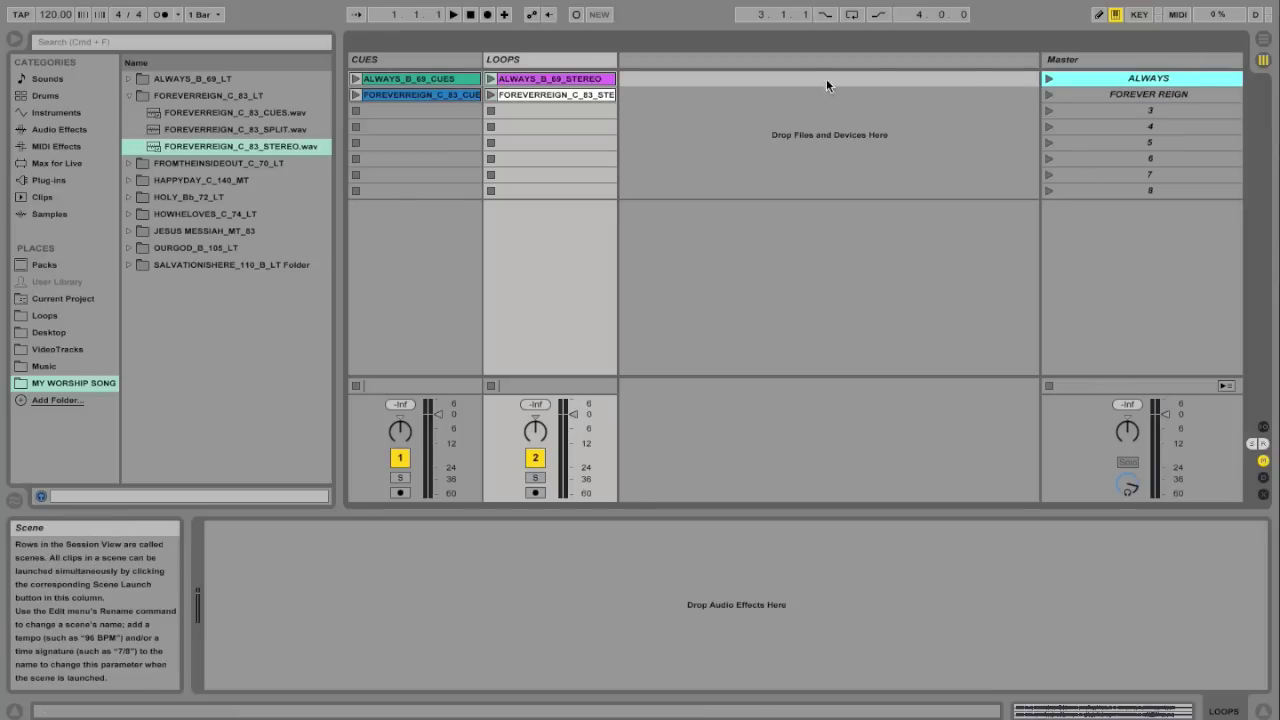
right_click(1172, 78)
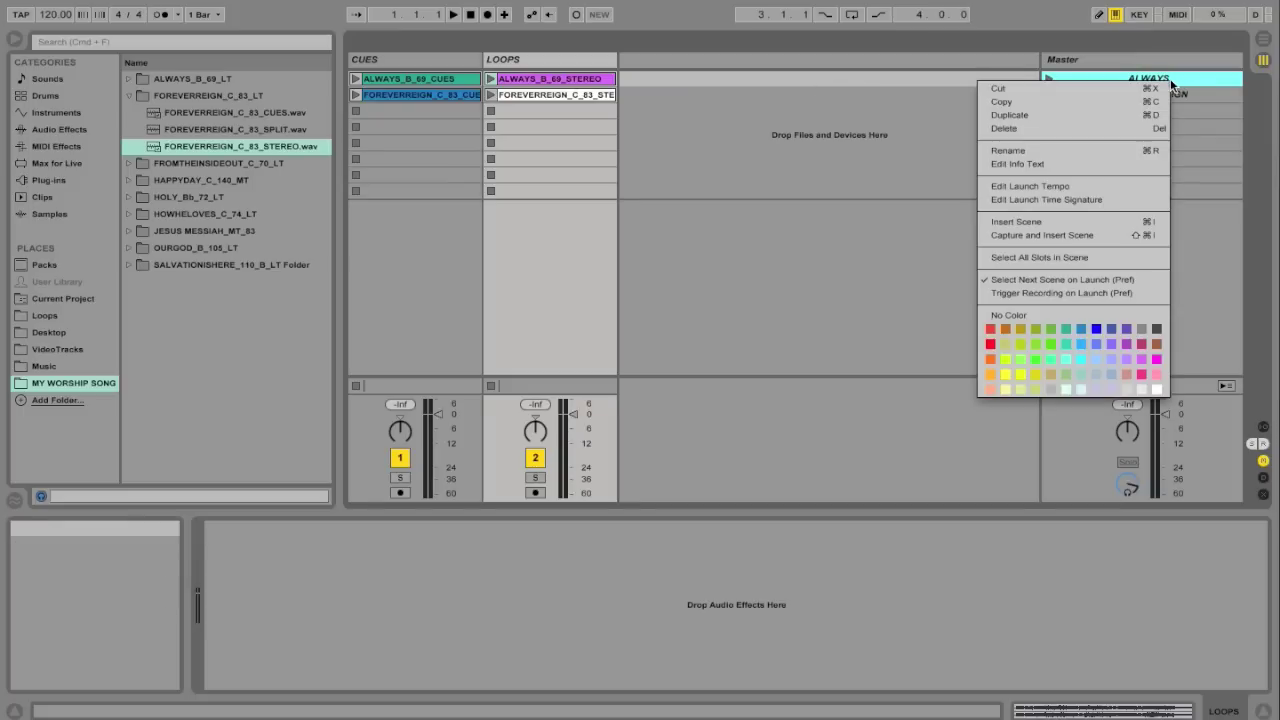
click(1053, 187)
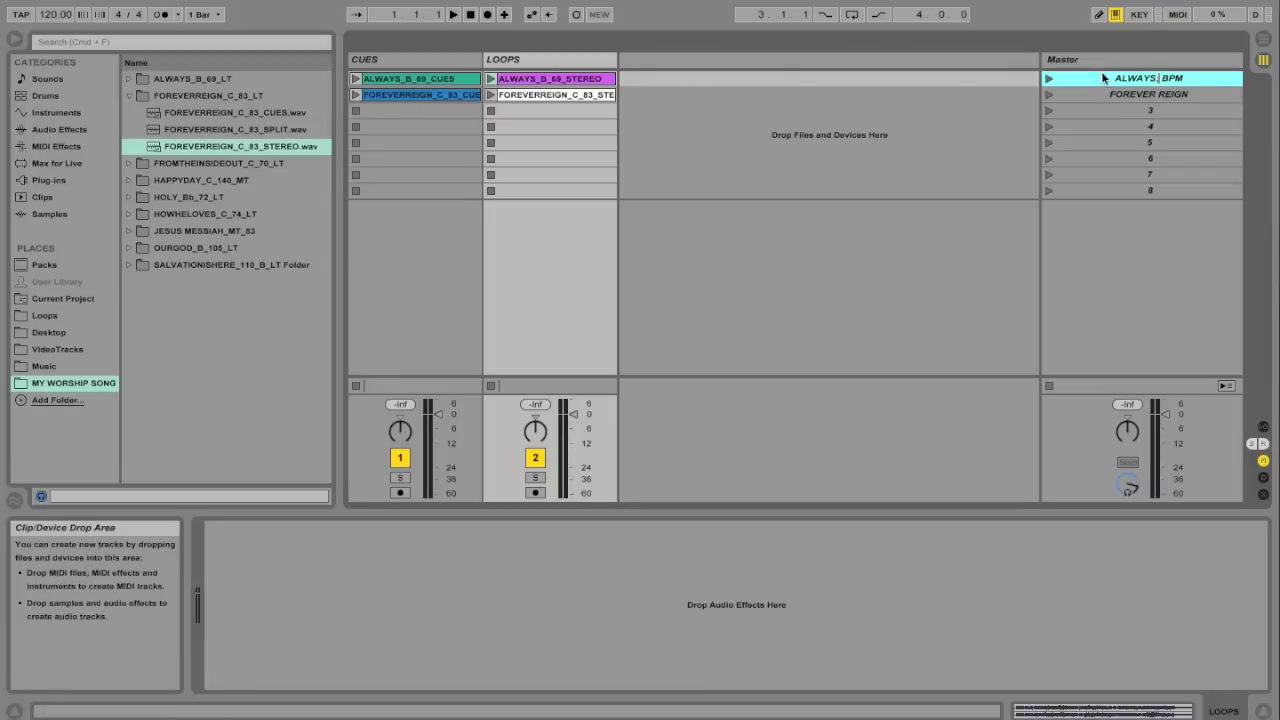
text(69)
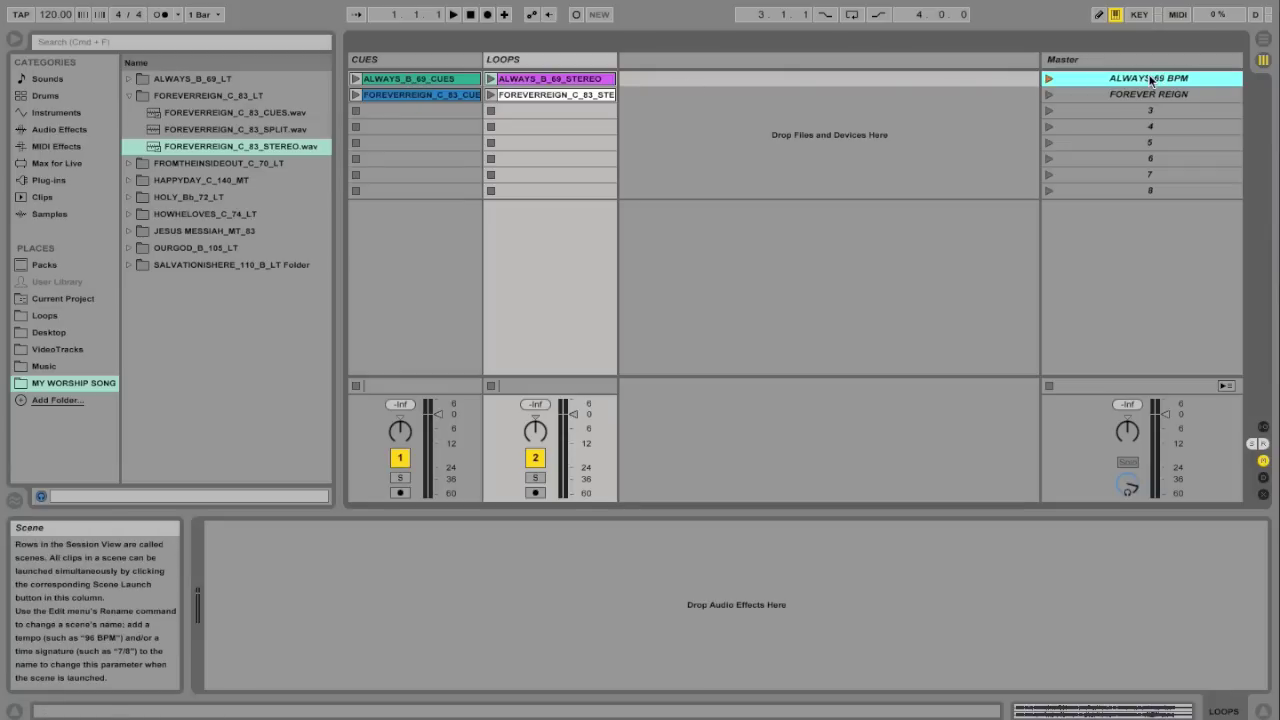
click(1156, 93)
right_click(1156, 93)
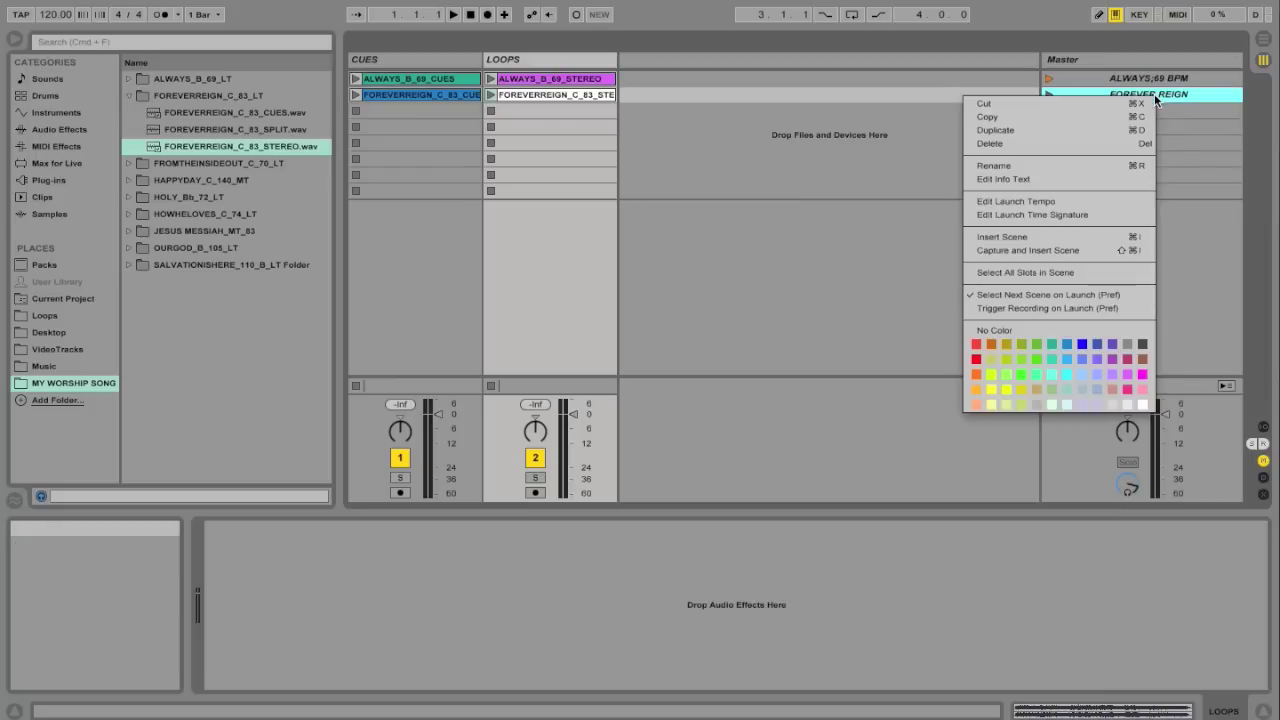
click(1070, 200)
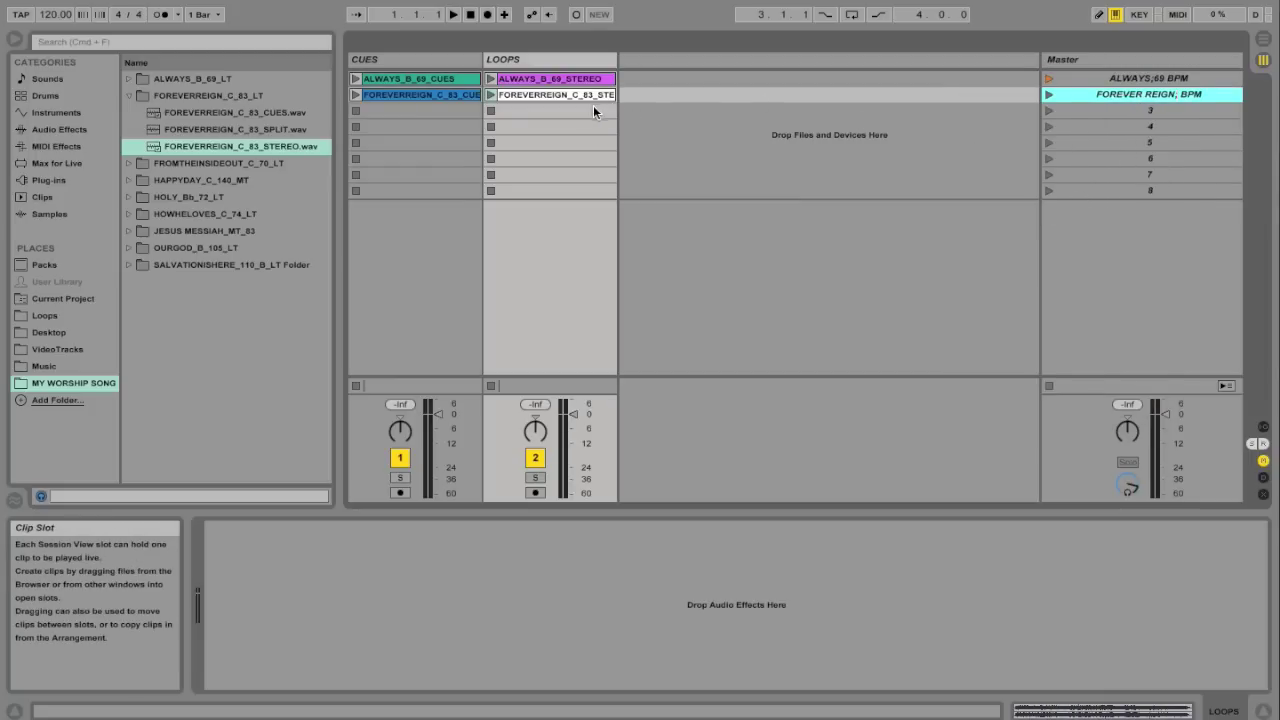
text(83)
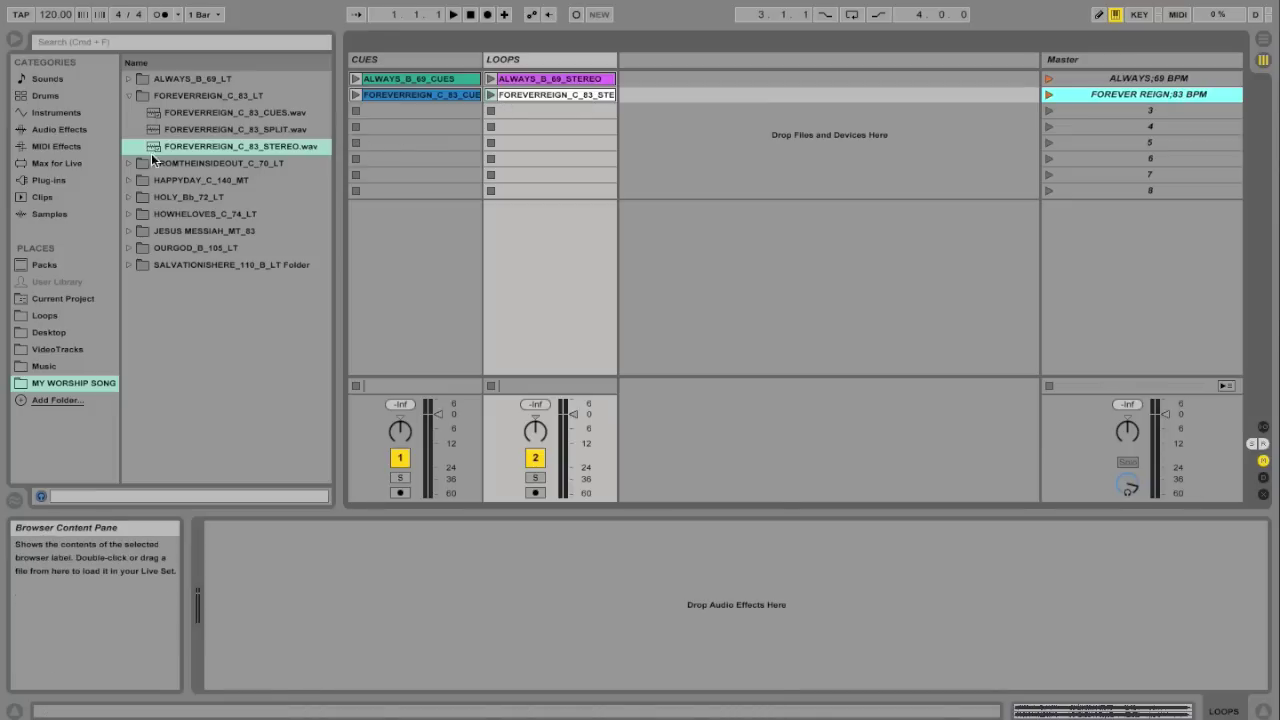
Load the FROMTHEINSIDEOUT_C_70 cue and stereo clips into row 3 and name the scene 'FROM THE INSIDE; 70 BPM'
click(127, 95)
click(127, 111)
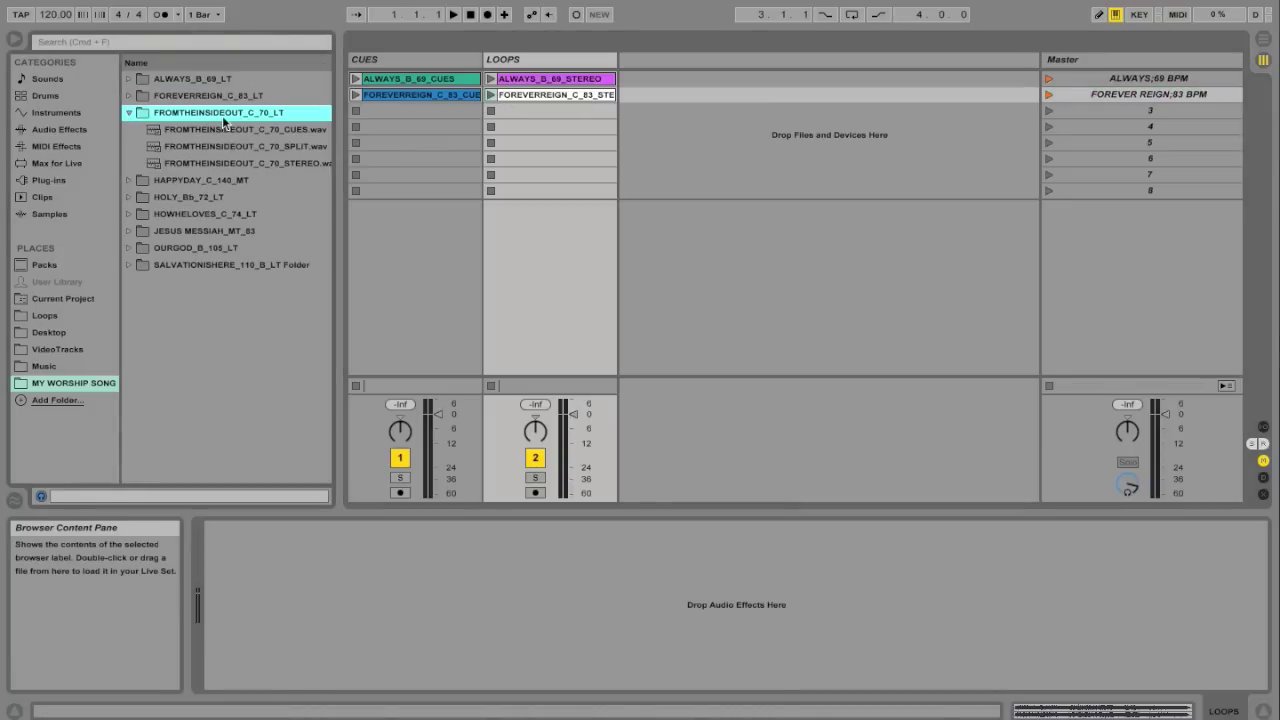
drag(245, 135, 442, 110)
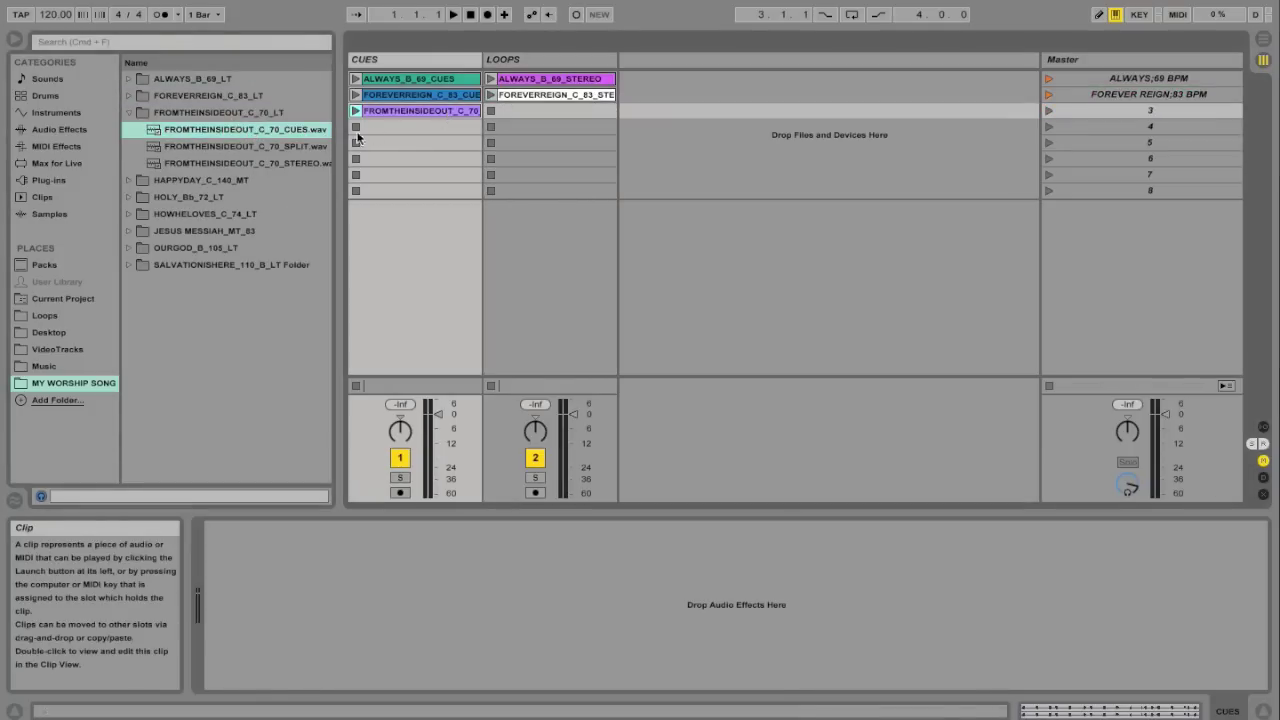
drag(267, 160, 569, 112)
click(128, 112)
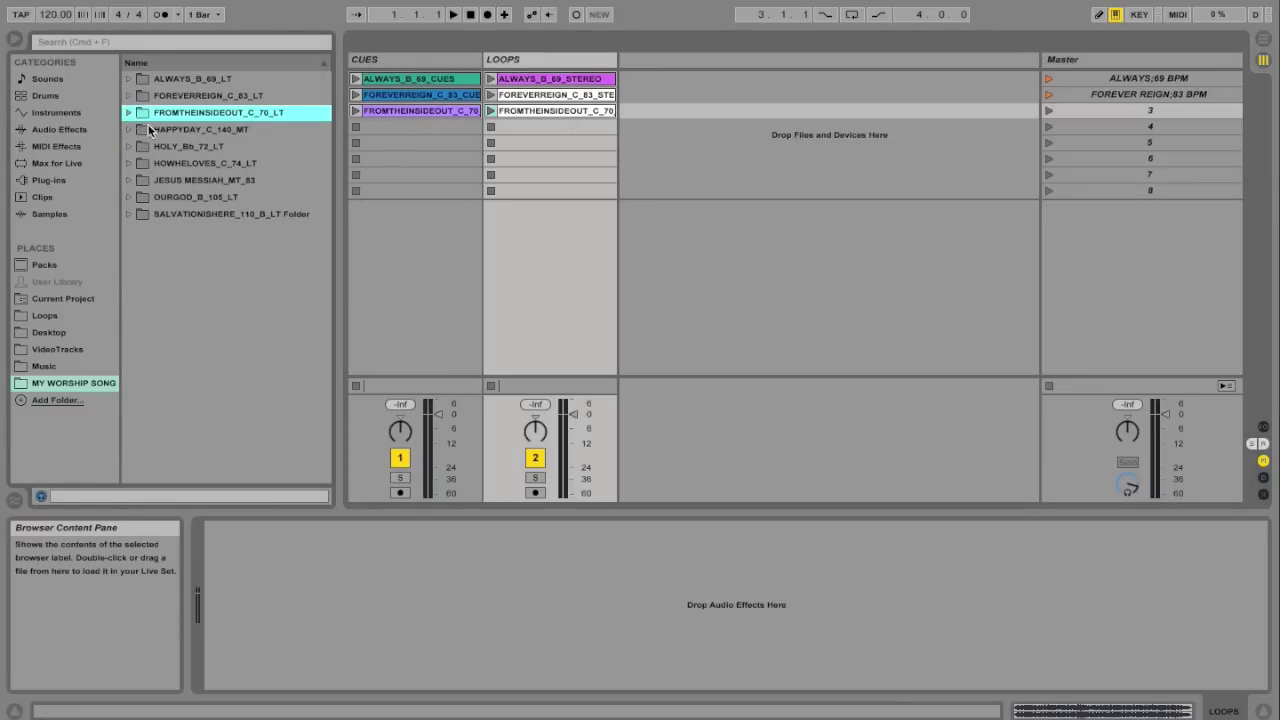
click(1138, 111)
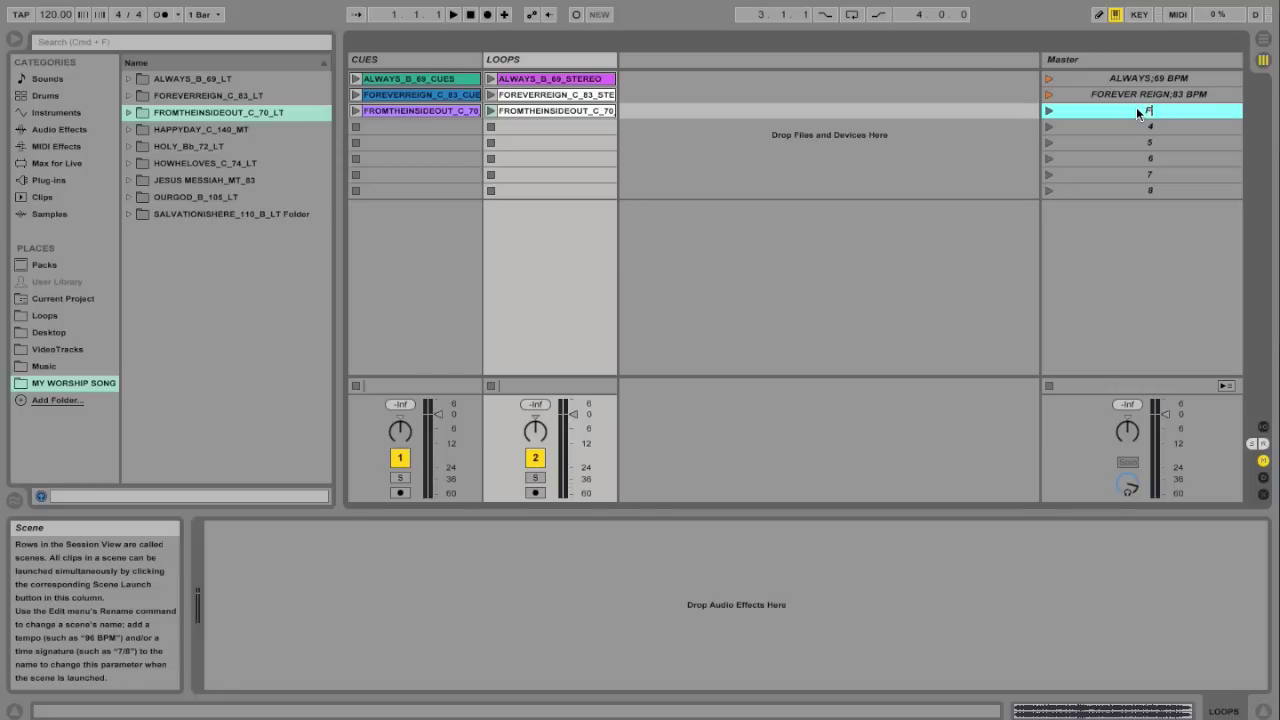
text(FROM THE INSIDE; 70 BPM)
key(Return)
Load the HOLY_Bb_72 cue and stereo clips into row 4 and name the scene 'HOLY; 72 BPM'
click(127, 146)
drag(209, 162, 361, 128)
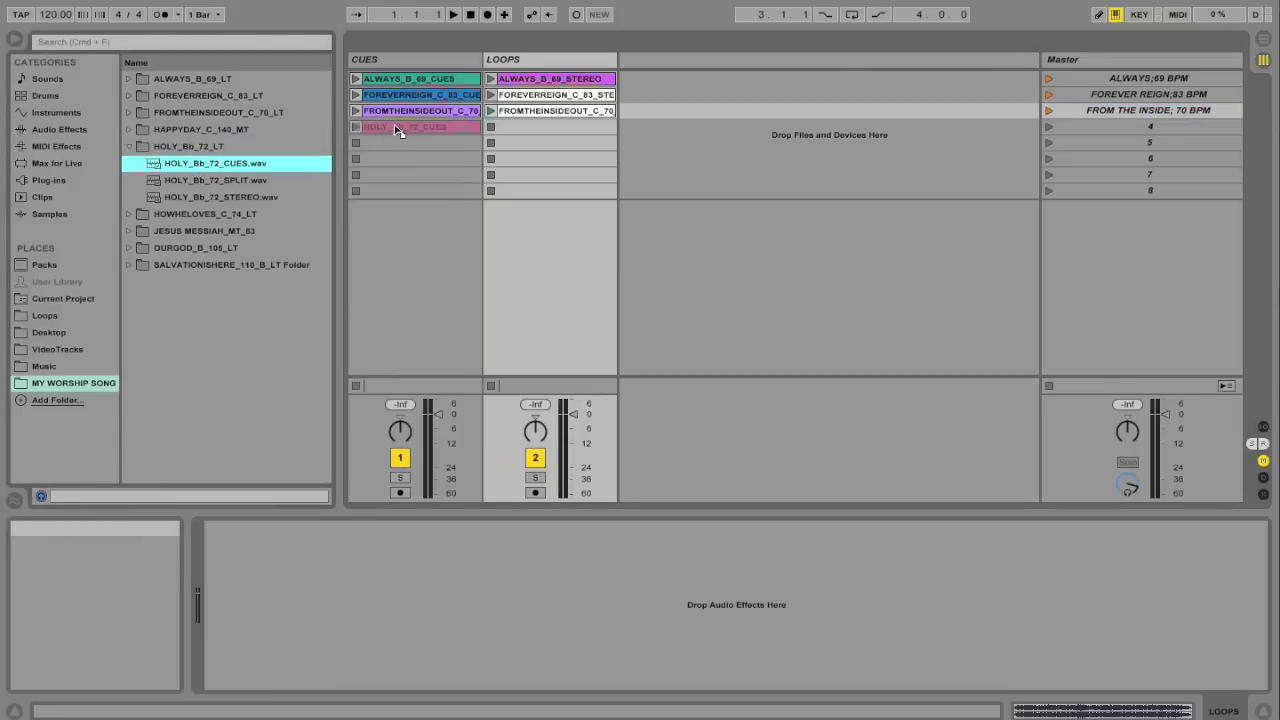
drag(208, 194, 585, 127)
right_click(1117, 127)
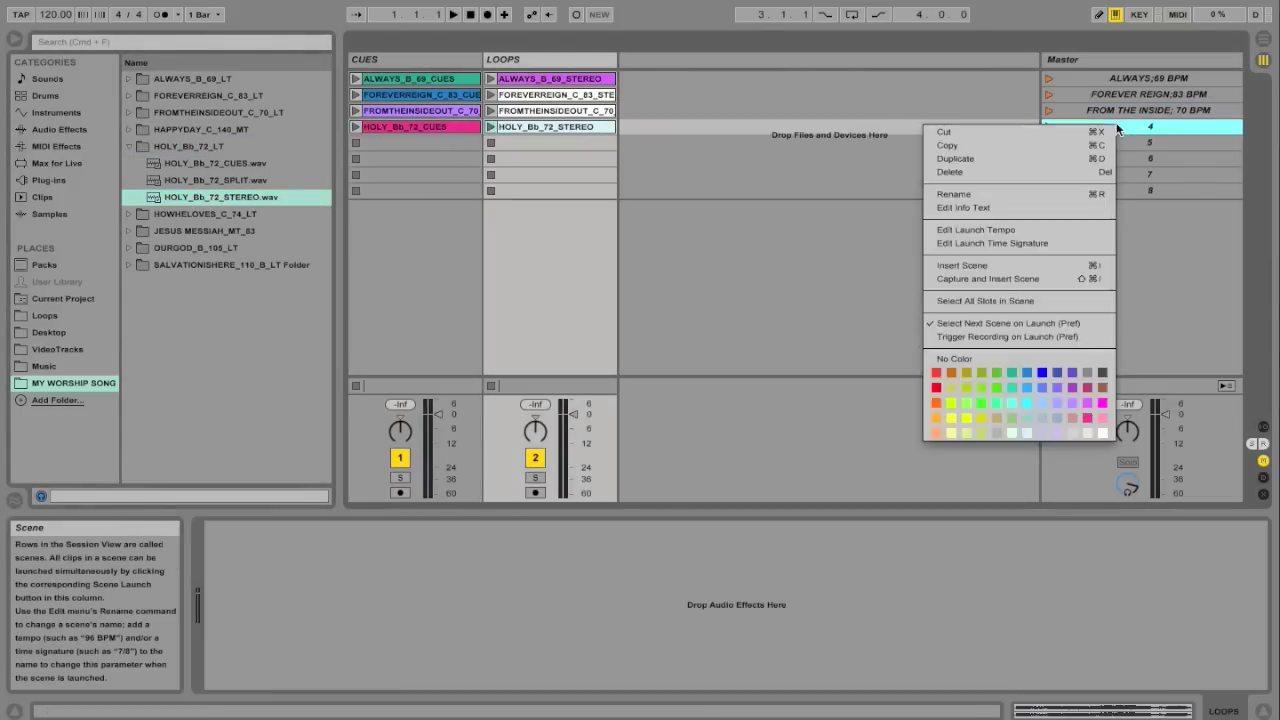
click(1020, 193)
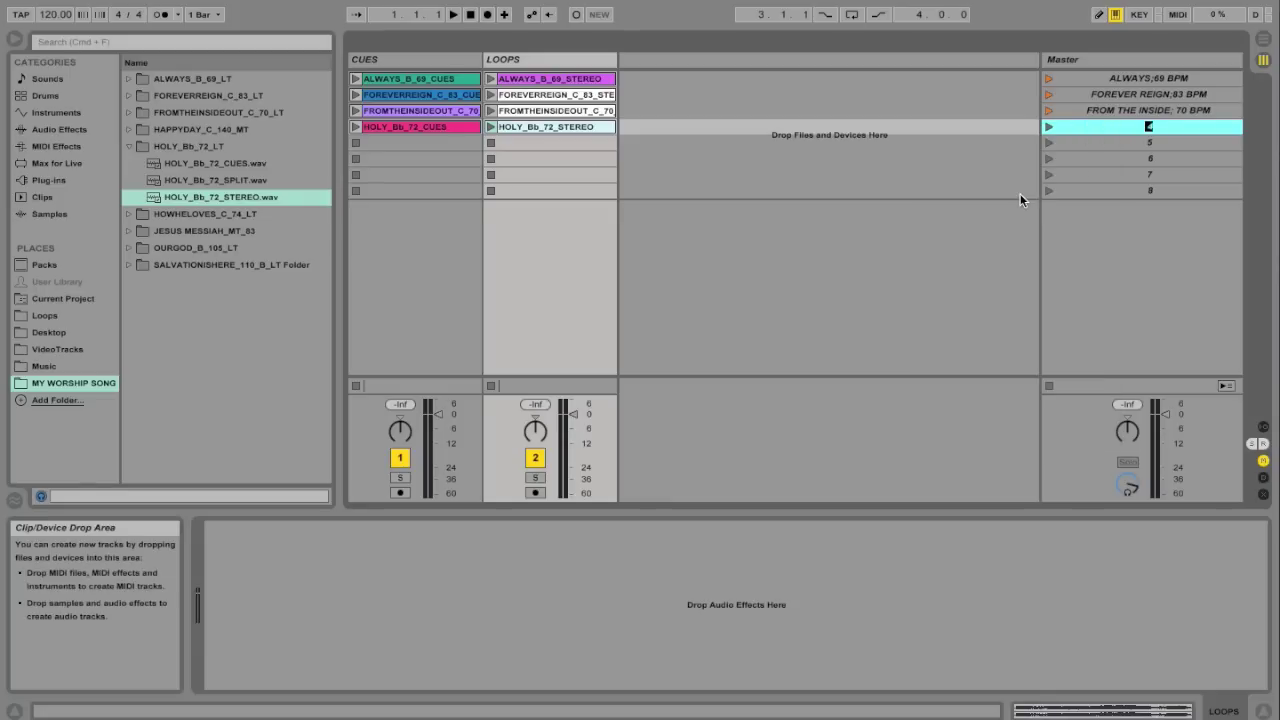
text(HOLY; 72 BPM)
click(1146, 157)
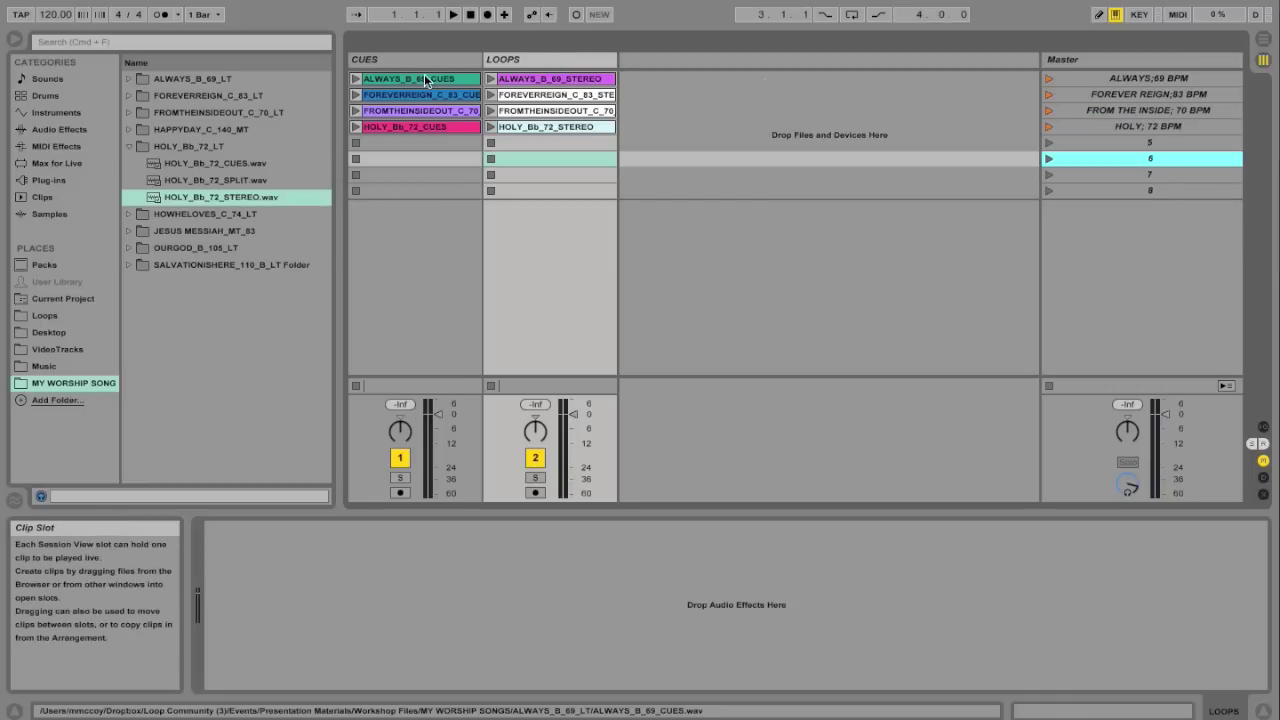
Colour the ALWAYS loop clip and the ALWAYS scene green
click(548, 79)
right_click(548, 80)
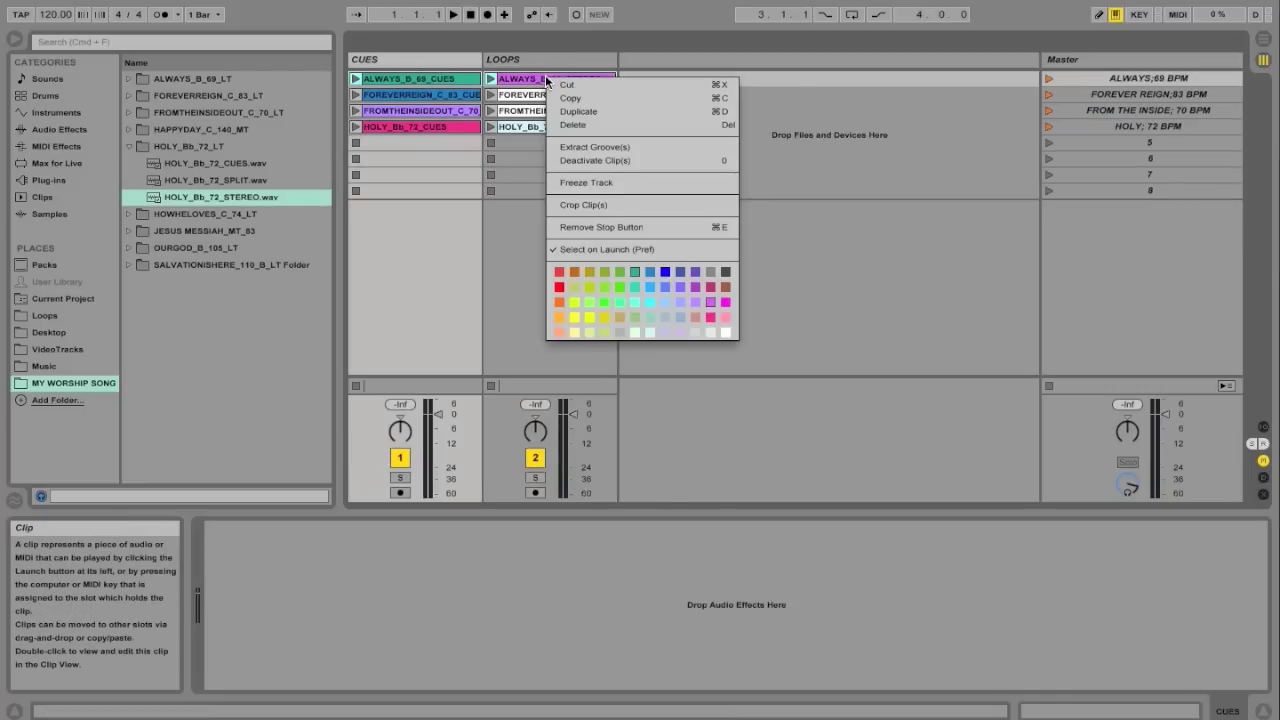
click(606, 296)
right_click(1163, 75)
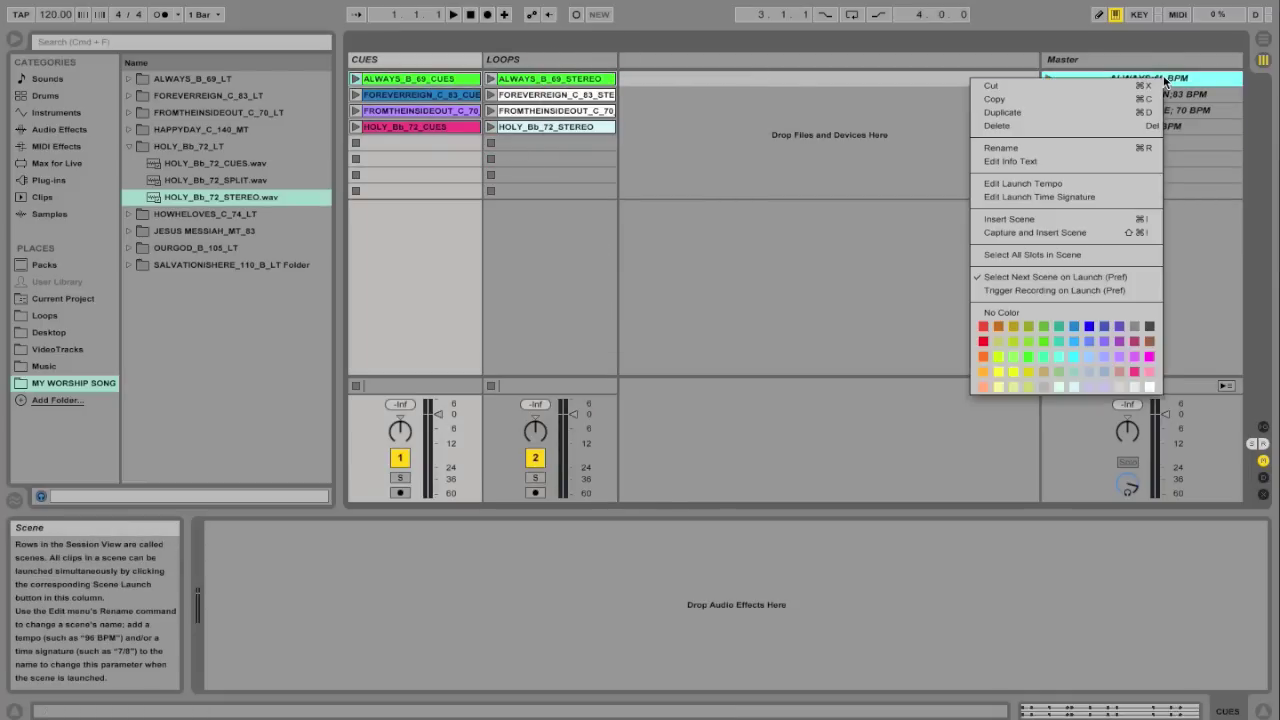
click(1034, 357)
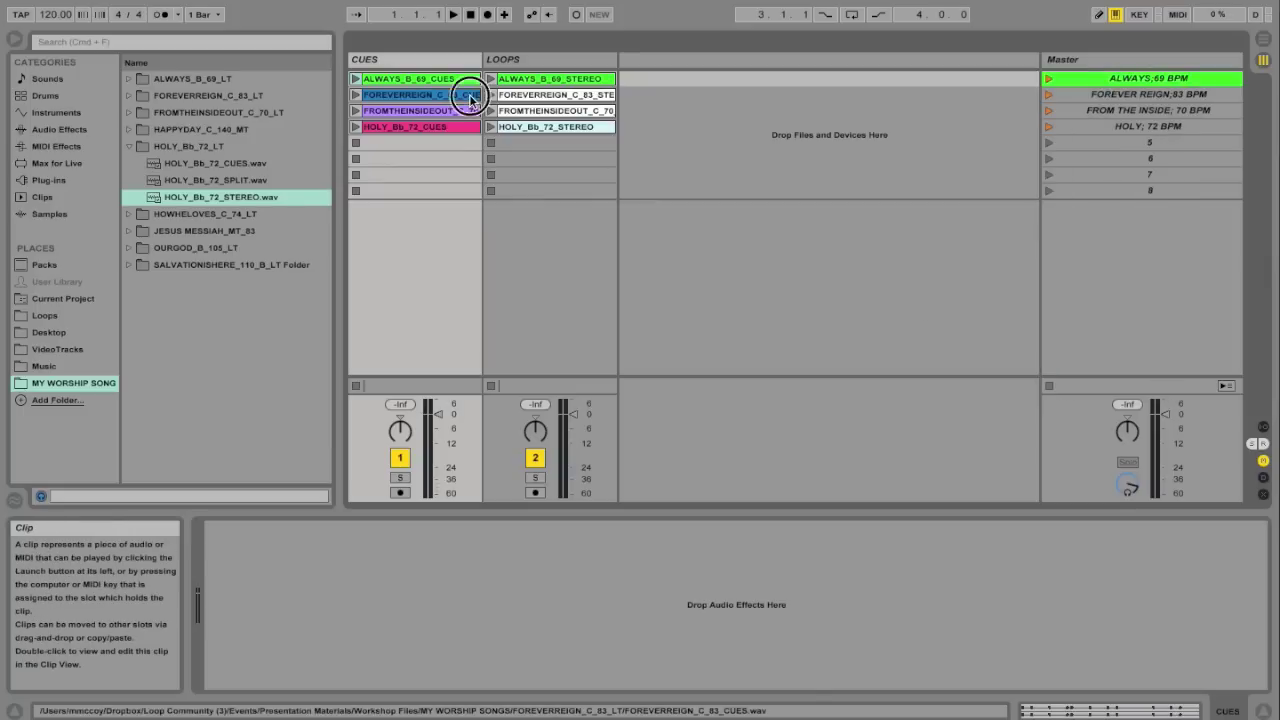
Colour the FOREVERREIGN clips and the FOREVER REIGN;83 BPM scene yellow
click(540, 95)
right_click(540, 95)
click(584, 337)
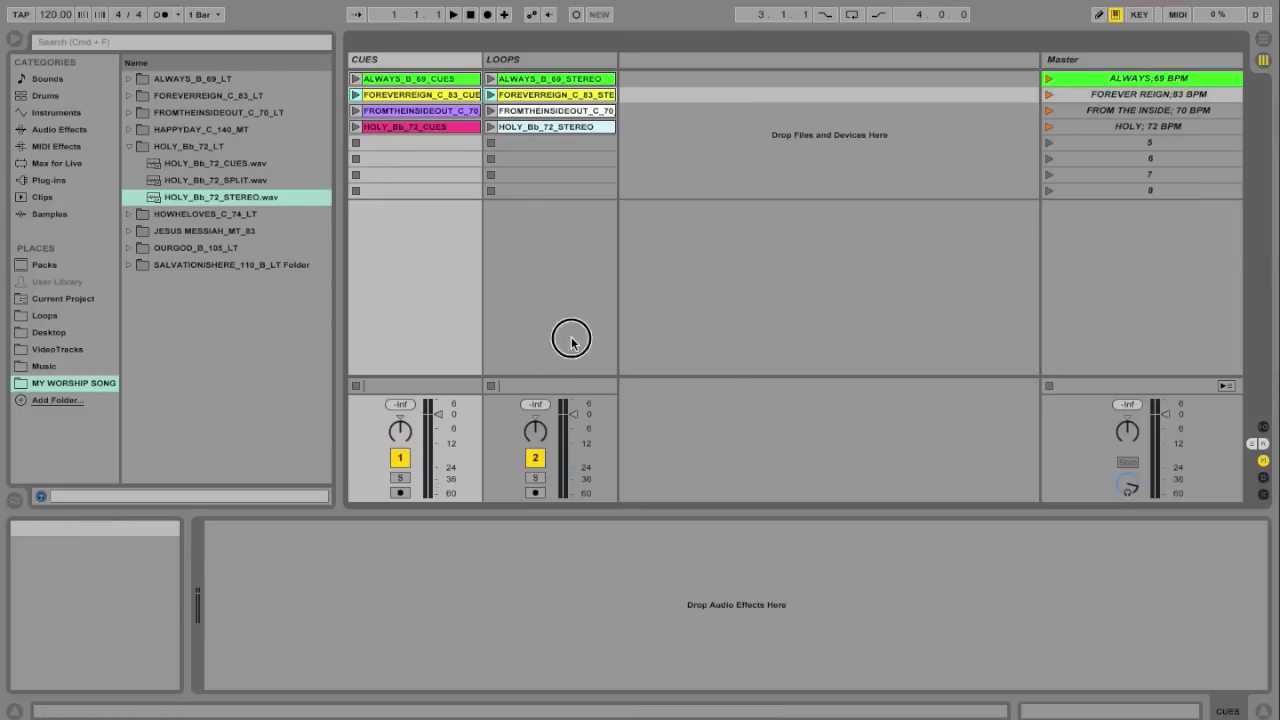
click(1088, 93)
right_click(1088, 93)
click(939, 354)
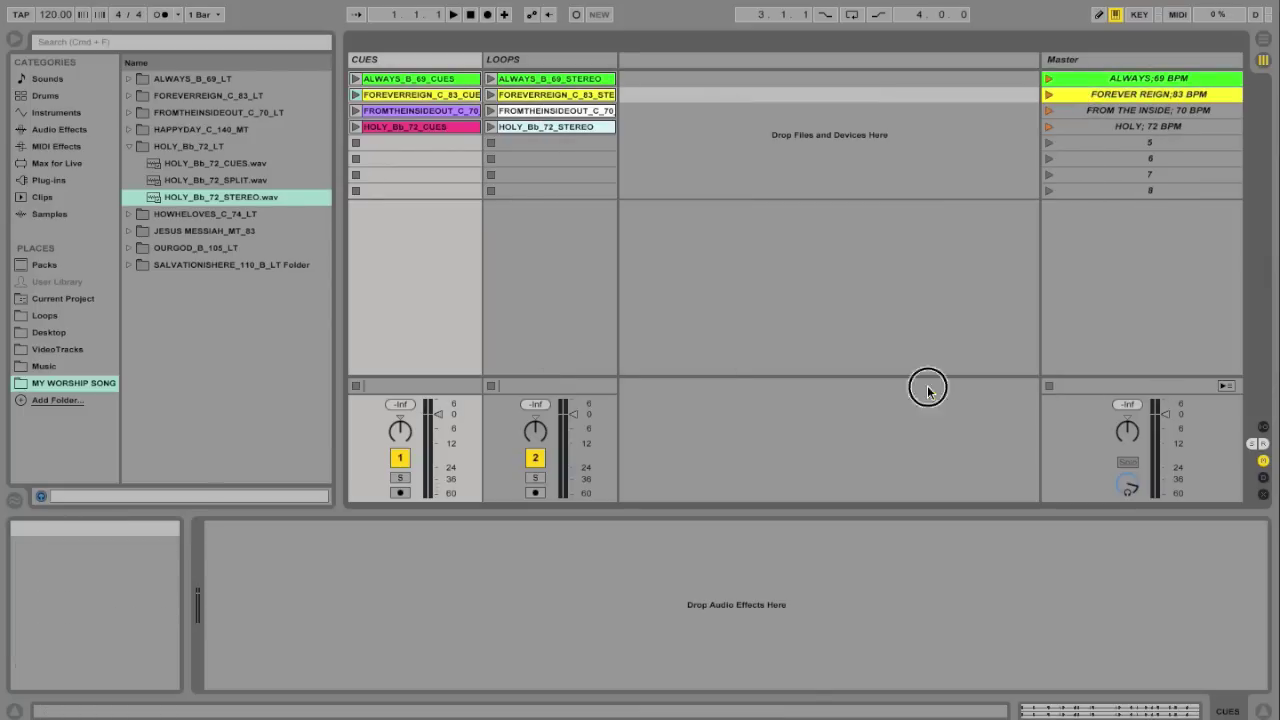
Colour the FROMTHEINSIDEOUT clips and the FROM THE INSIDE scene orange
click(541, 112)
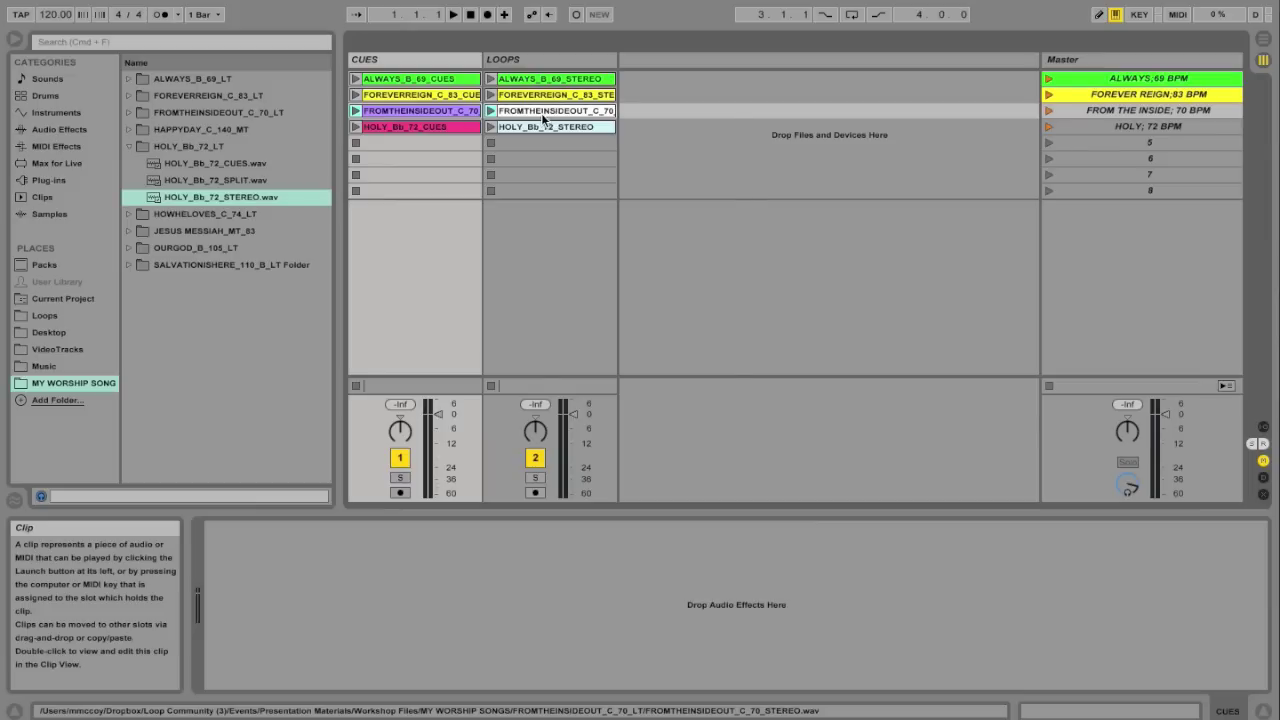
right_click(541, 112)
click(570, 357)
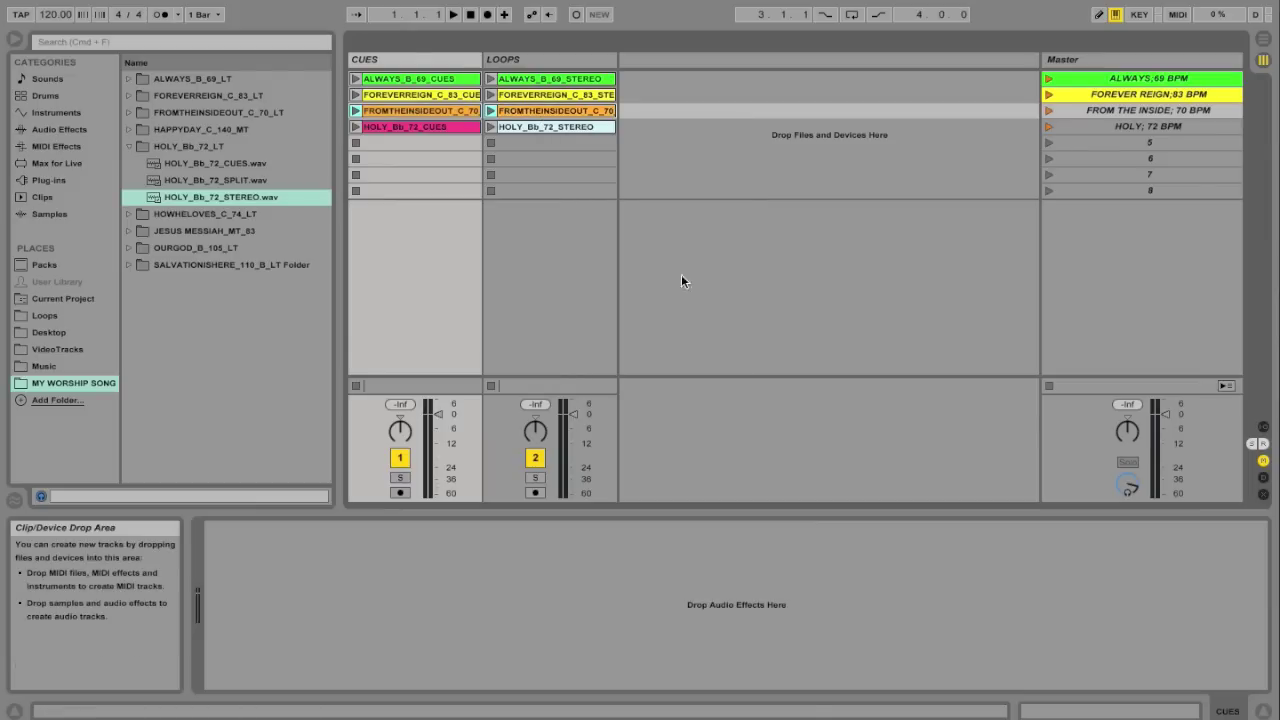
click(1159, 108)
right_click(1159, 108)
click(987, 408)
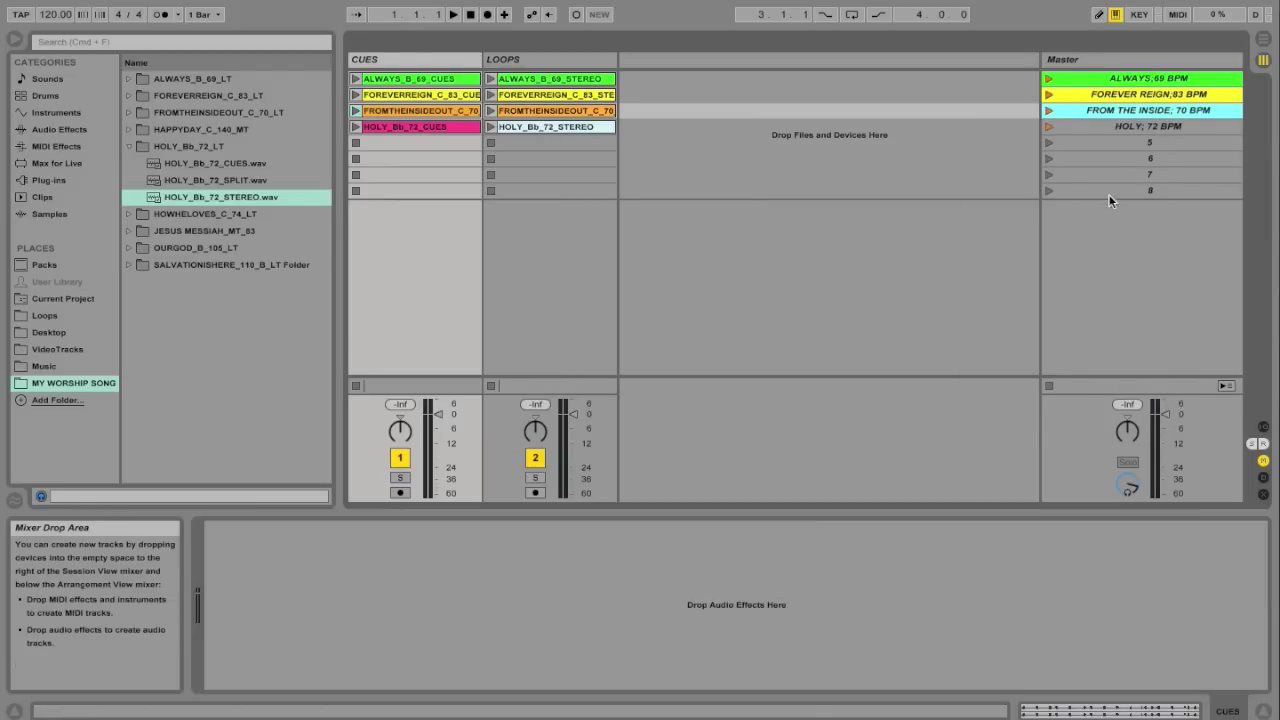
right_click(1117, 125)
click(939, 409)
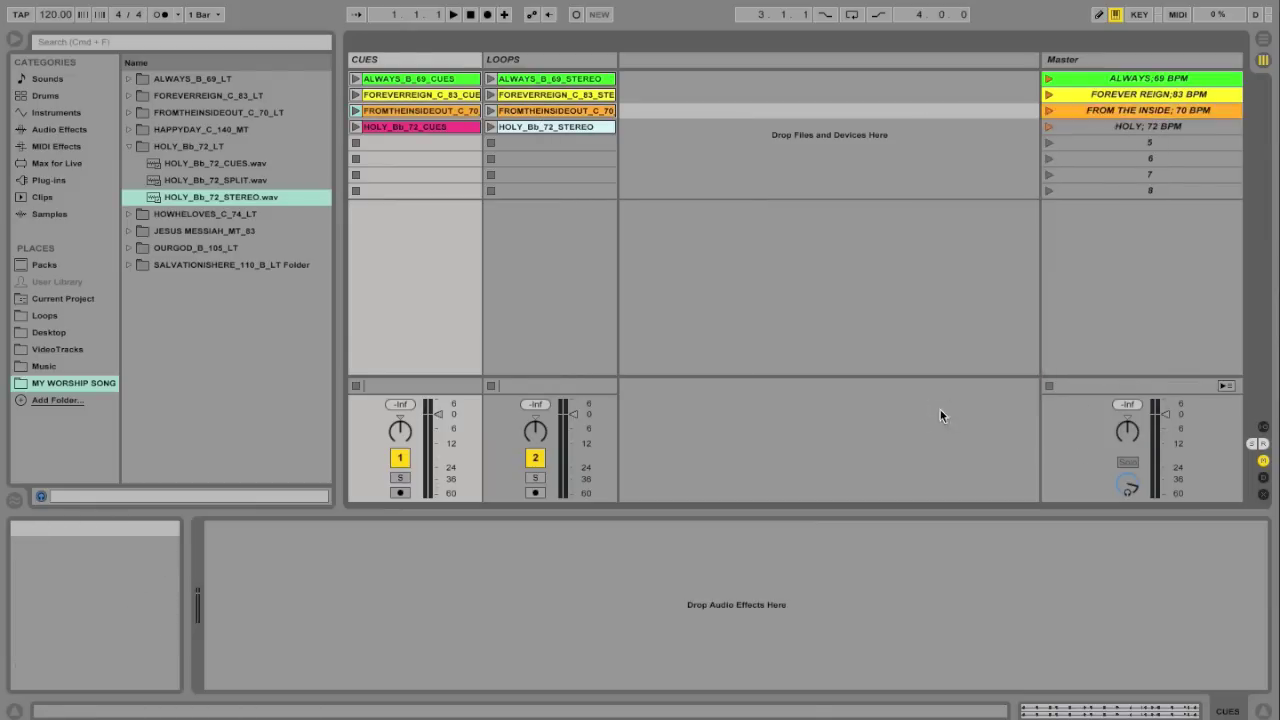
Colour the HOLY loop clip and the HOLY scene pink
click(453, 128)
right_click(562, 128)
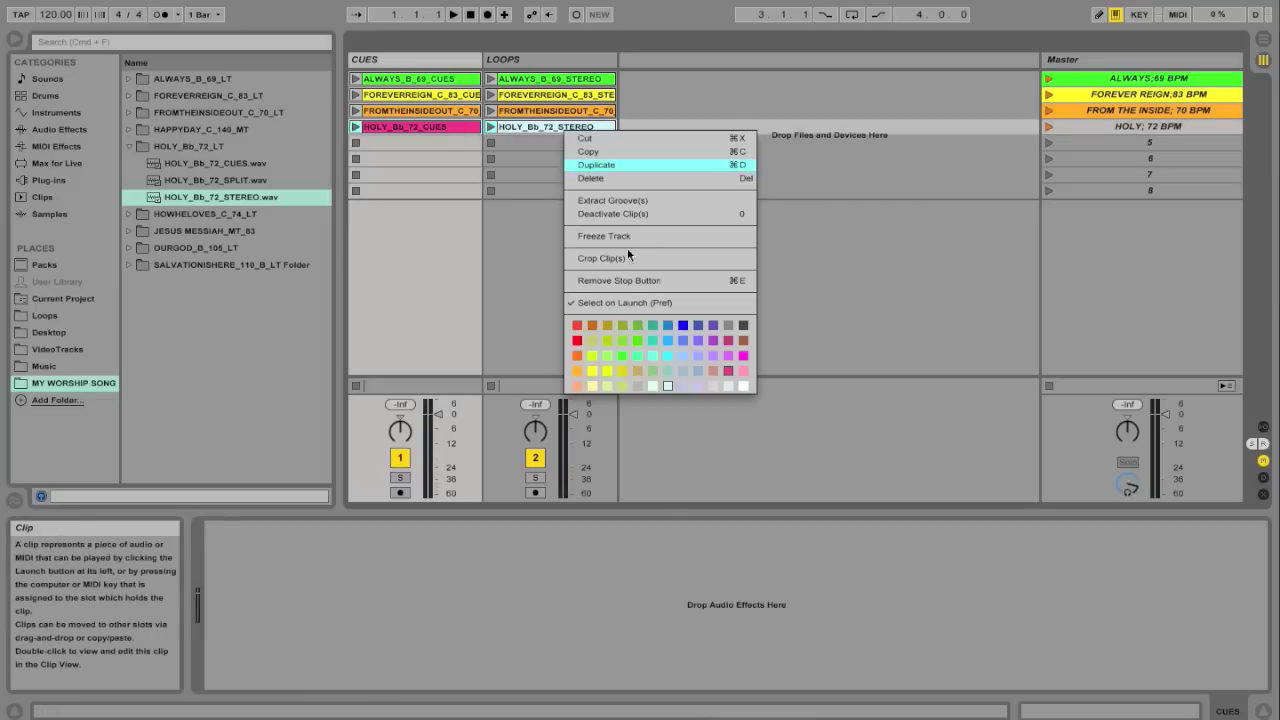
click(729, 372)
click(1185, 124)
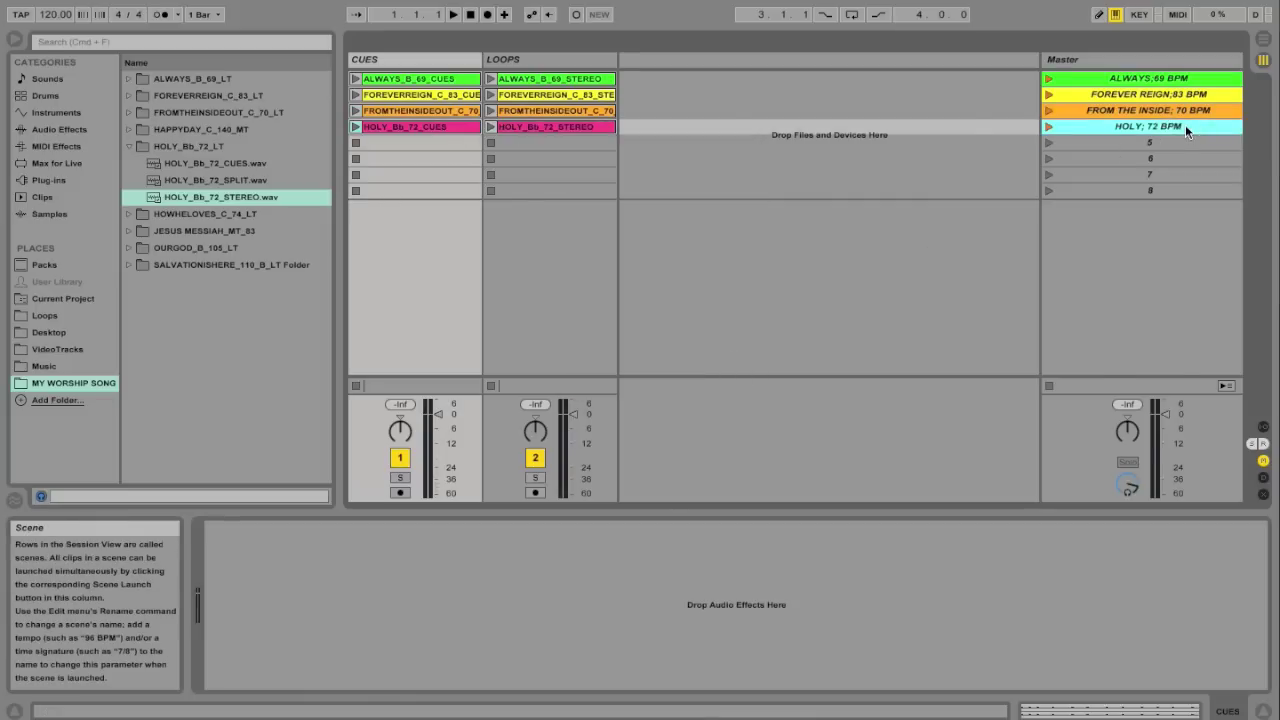
right_click(1185, 124)
click(1173, 406)
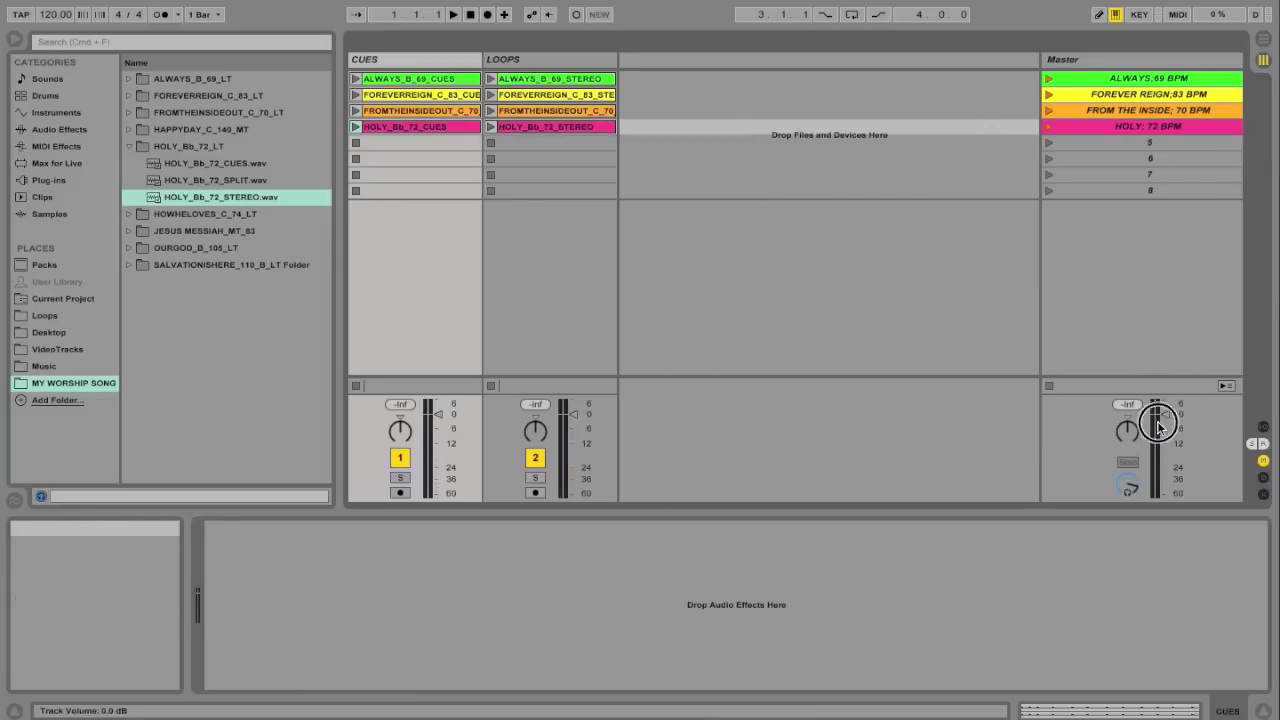
click(1114, 188)
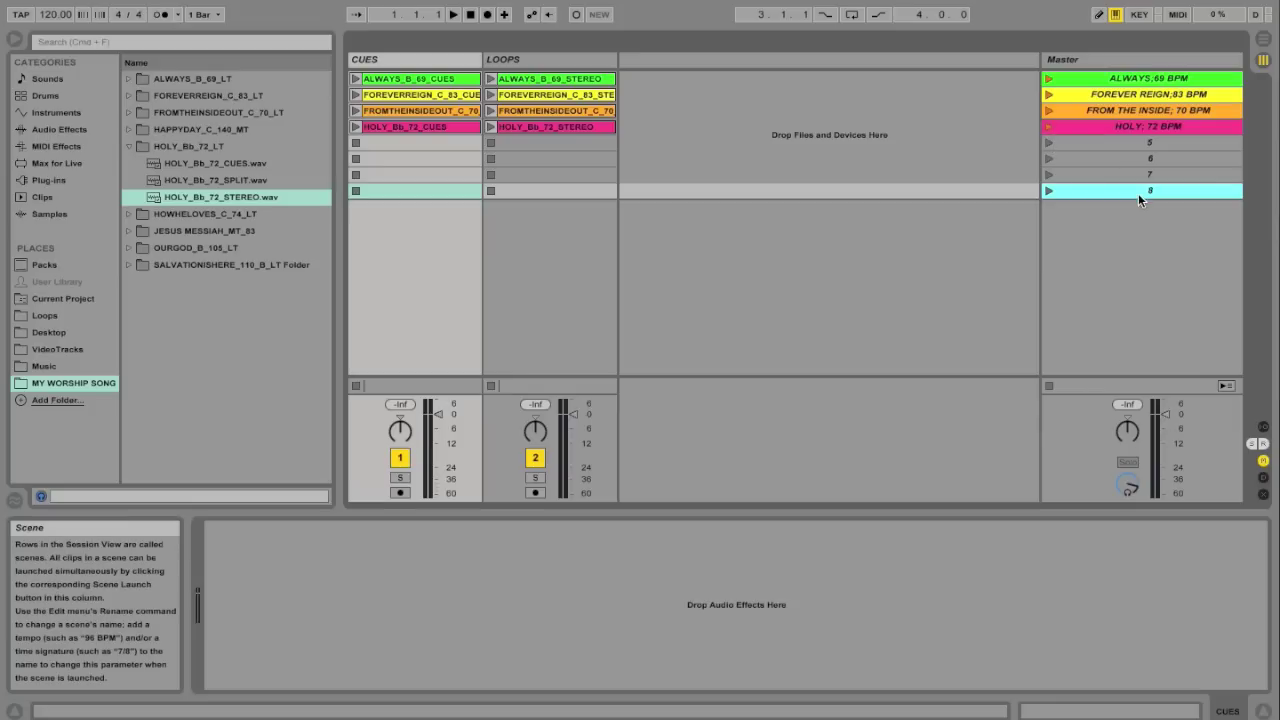
key(super+i)
key(super+i)
key(super+i)
key(super+i)
key(super+i)
key(super+i)
key(super+i)
key(super+i)
key(super+i)
key(super+i)
key(super+i)
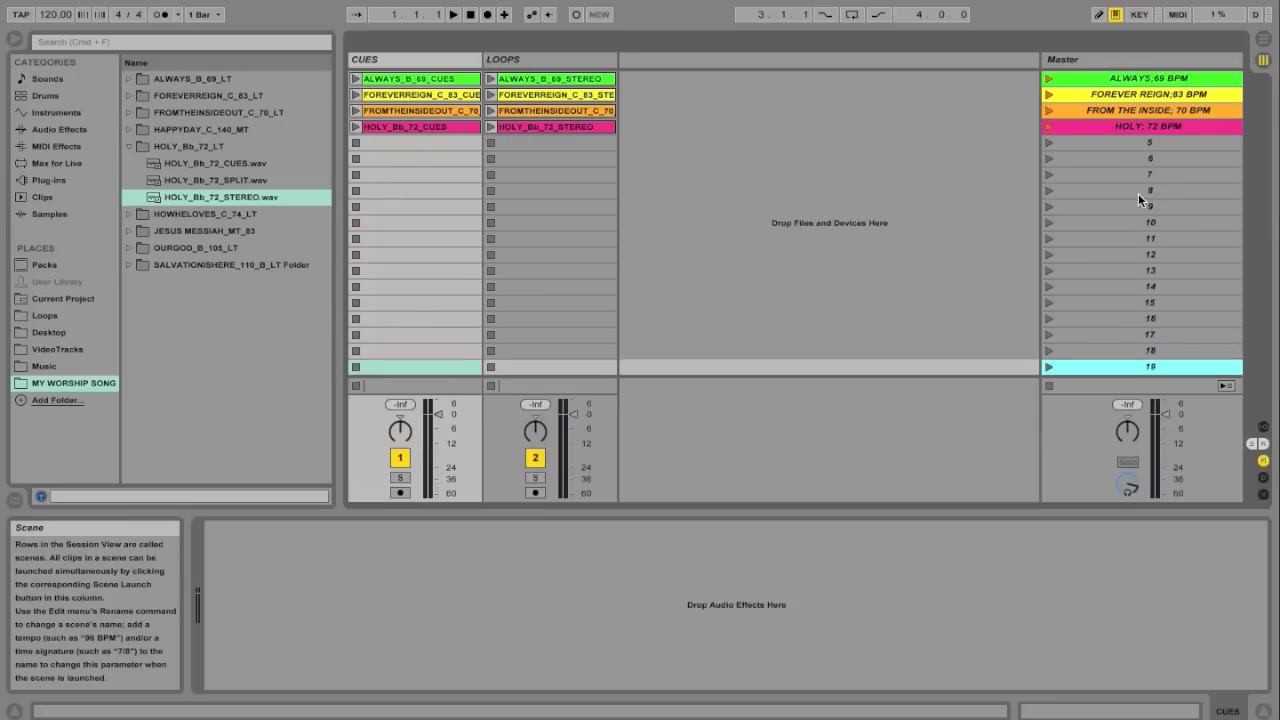
key(super+i)
key(super+i)
key(super+i)
key(super+i)
key(super+i)
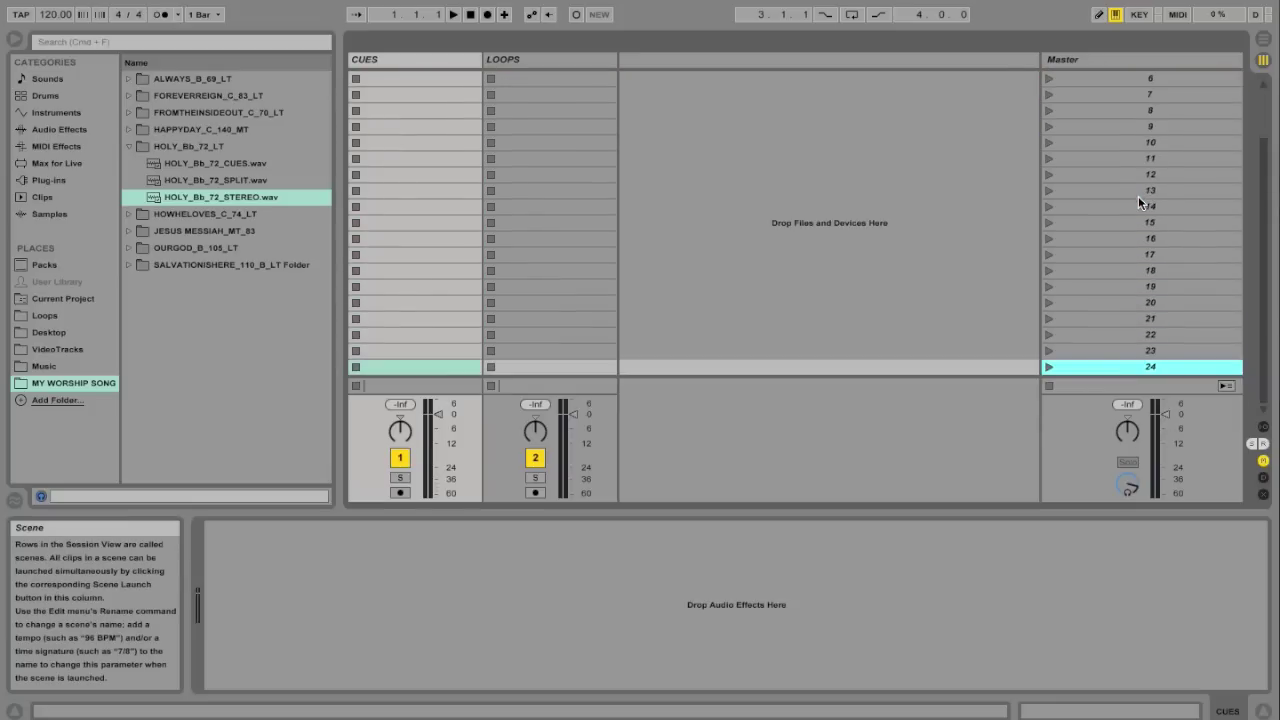
scroll(1138, 201, up, 3)
click(1150, 174)
scroll(1144, 303, down, 3)
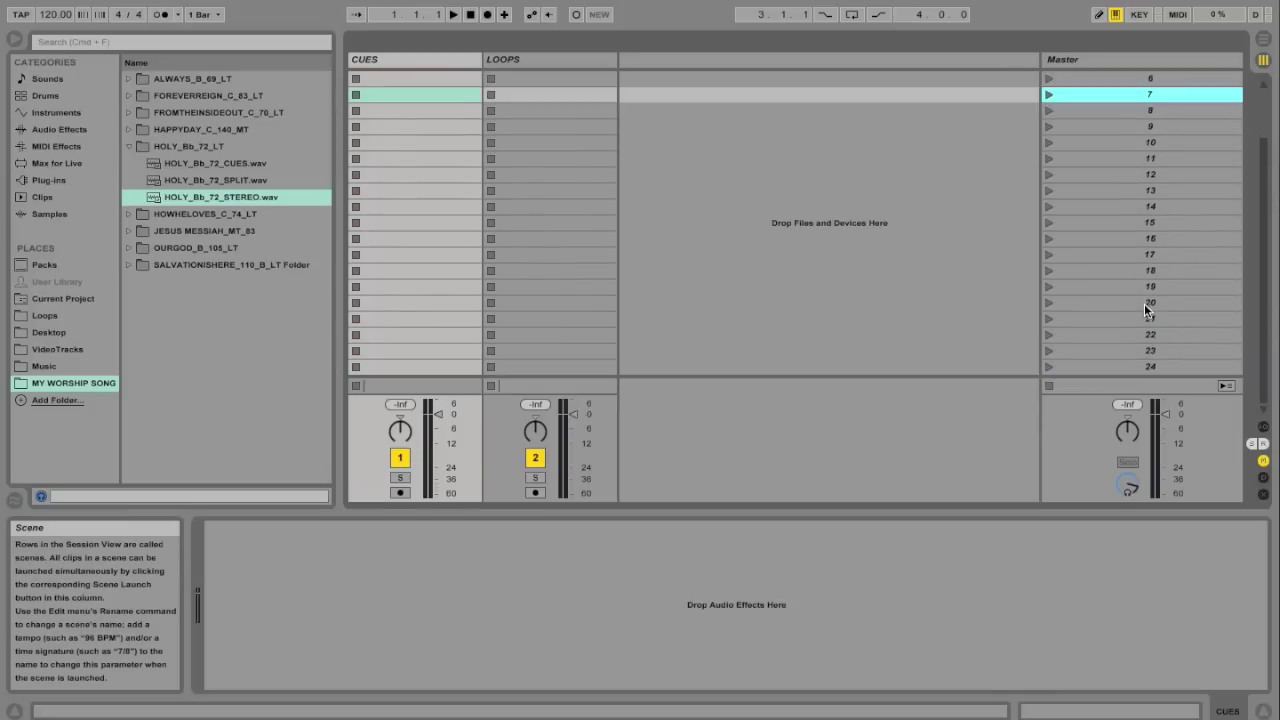
scroll(980, 174, up, 3)
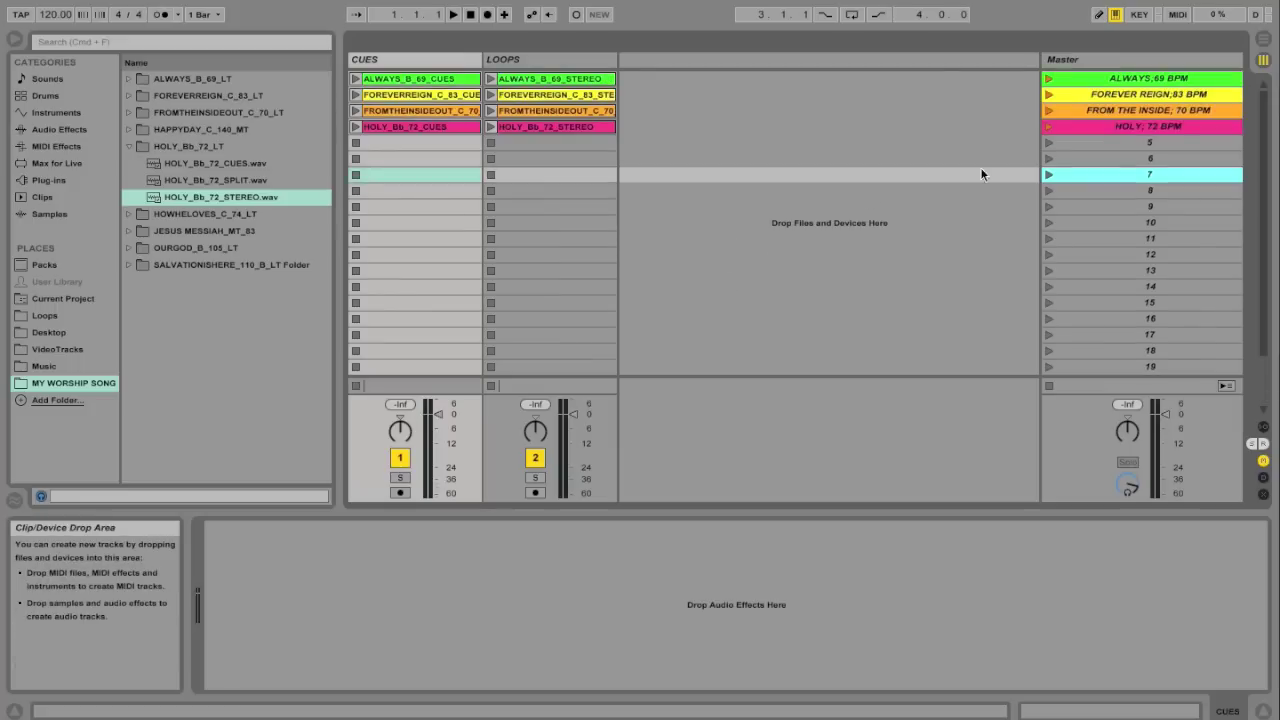
click(1167, 254)
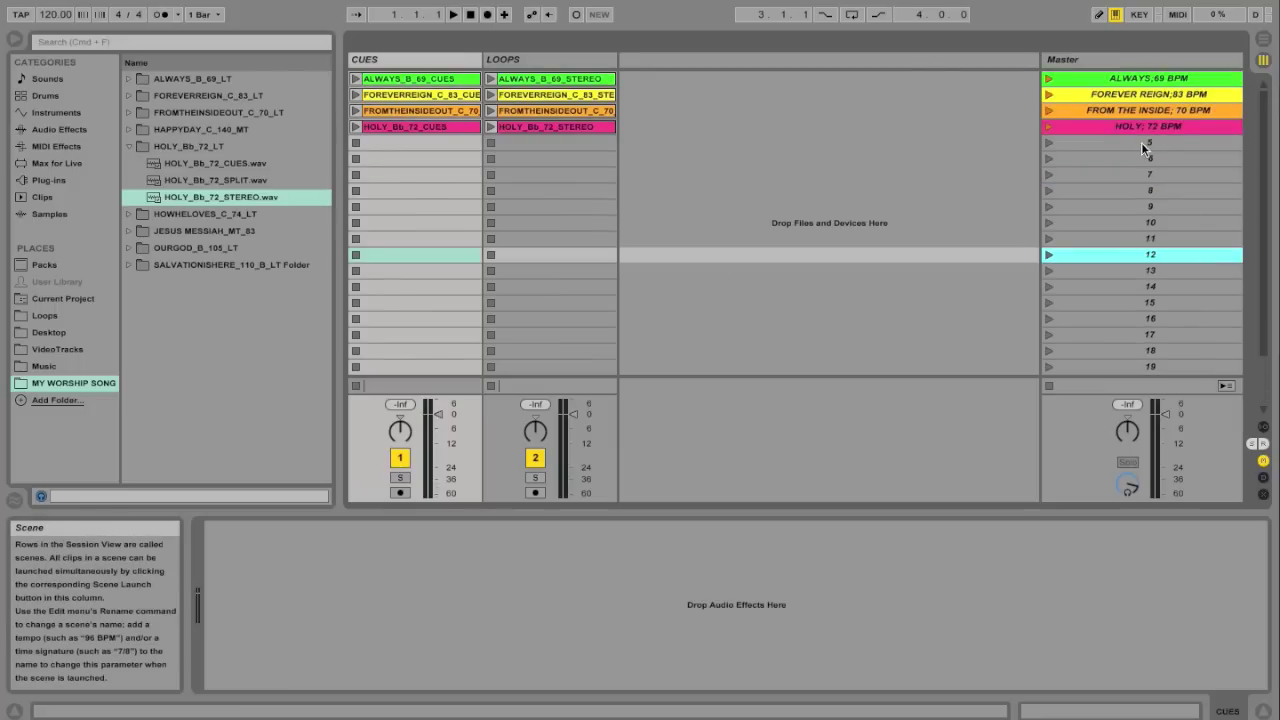
click(1164, 366)
key(Delete)
key(Delete)
key(Delete)
key(Delete)
key(Delete)
key(Delete)
key(Delete)
key(Delete)
key(Delete)
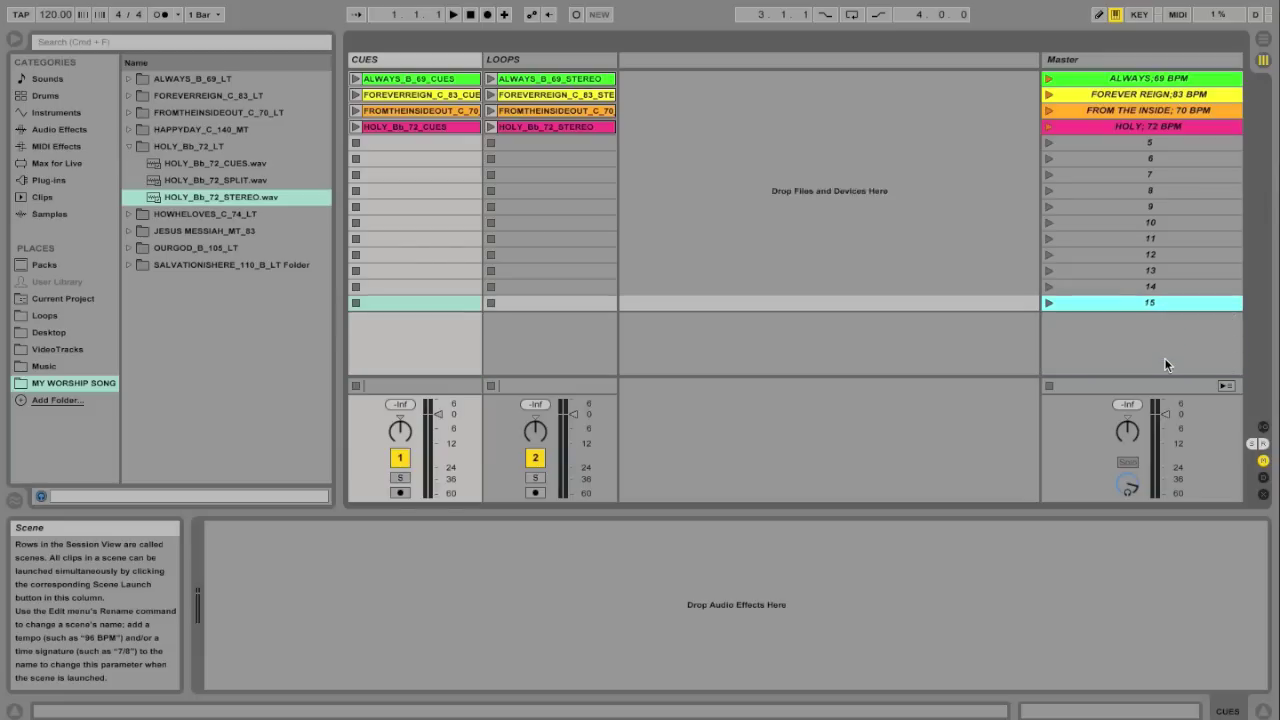
key(Delete)
key(Delete)
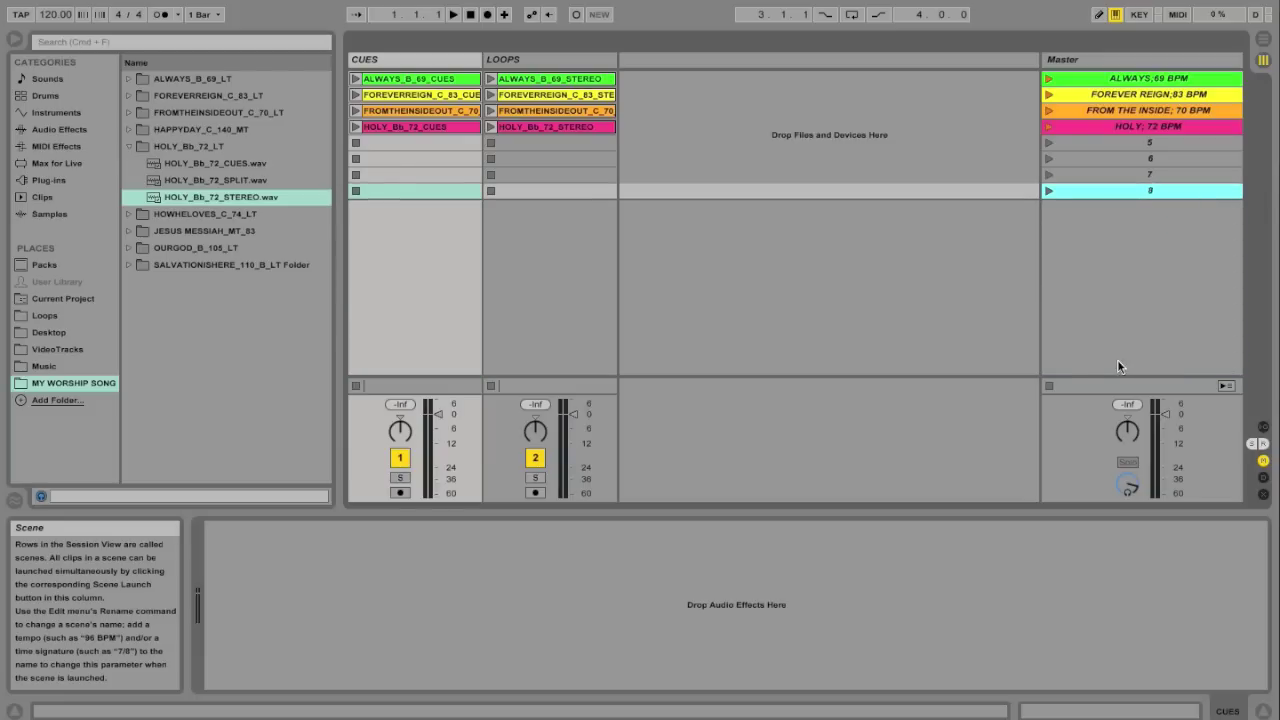
click(1142, 79)
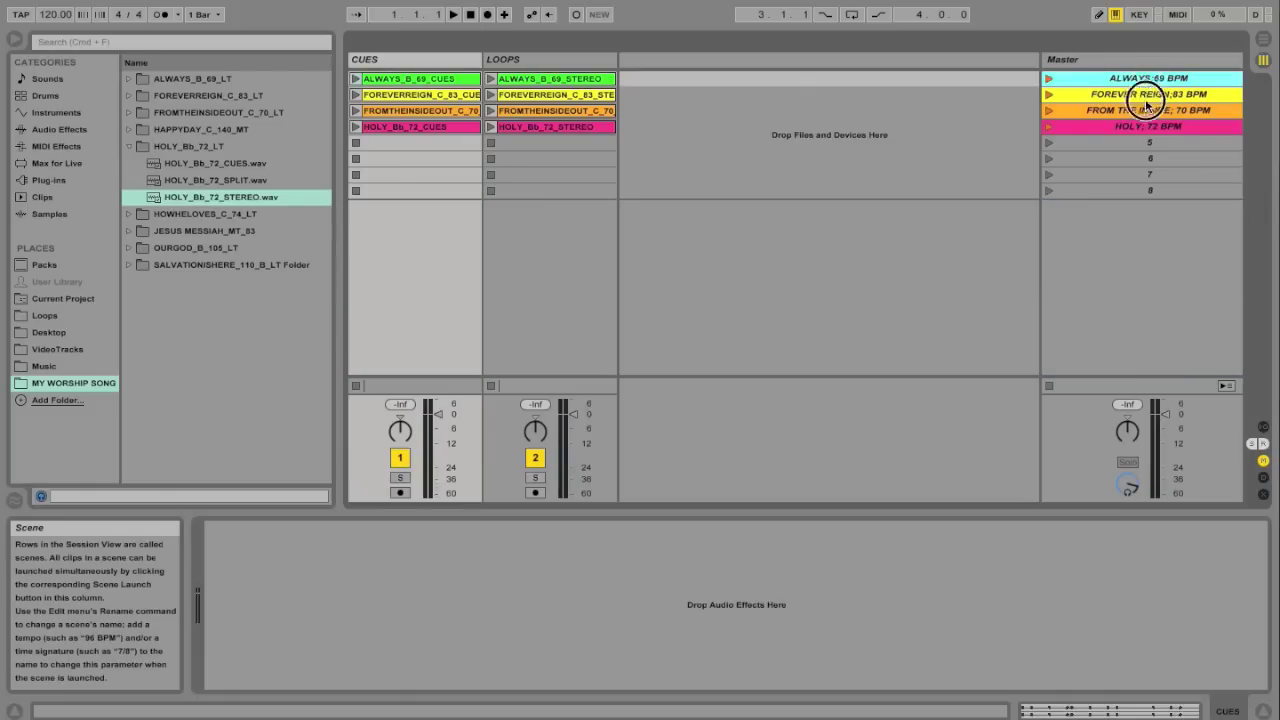
mouse_move(1146, 102)
mouse_down()
mouse_move(1150, 142)
mouse_move(1143, 80)
mouse_up()
click(1149, 127)
click(1152, 166)
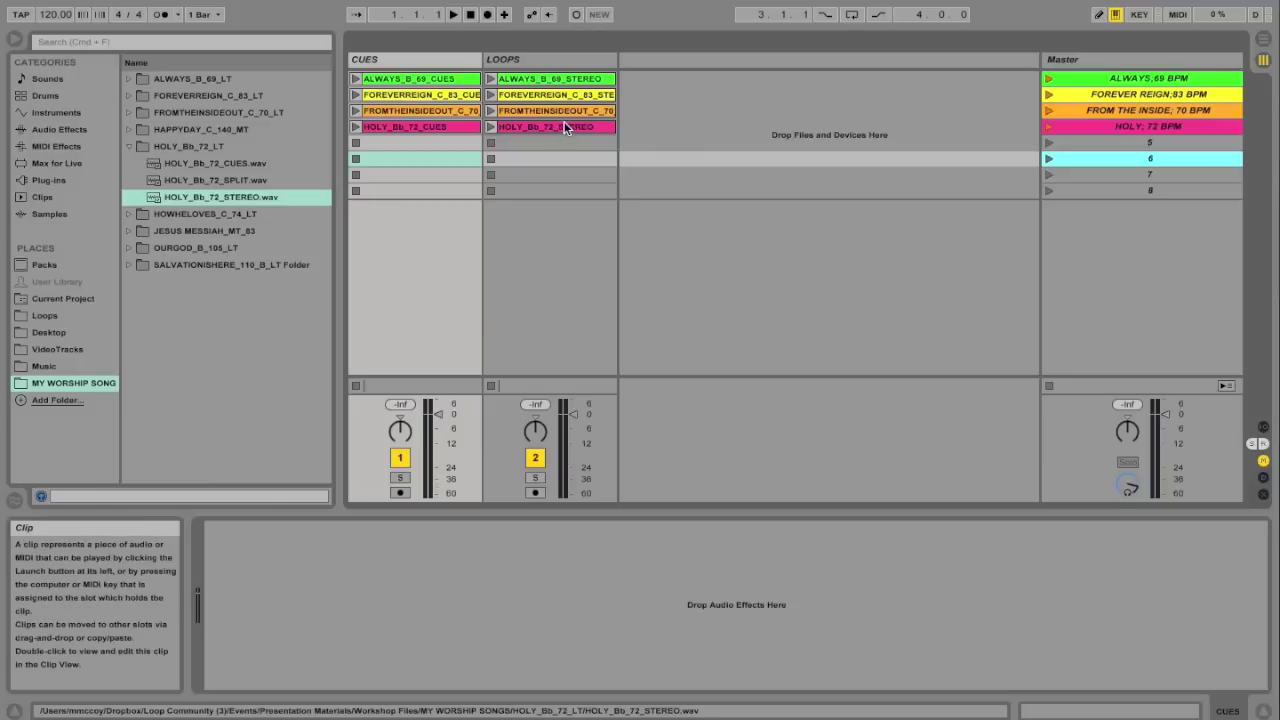
Place HAPPYDAY_C_140_CUES.wav in the CUES track's fifth scene
click(130, 147)
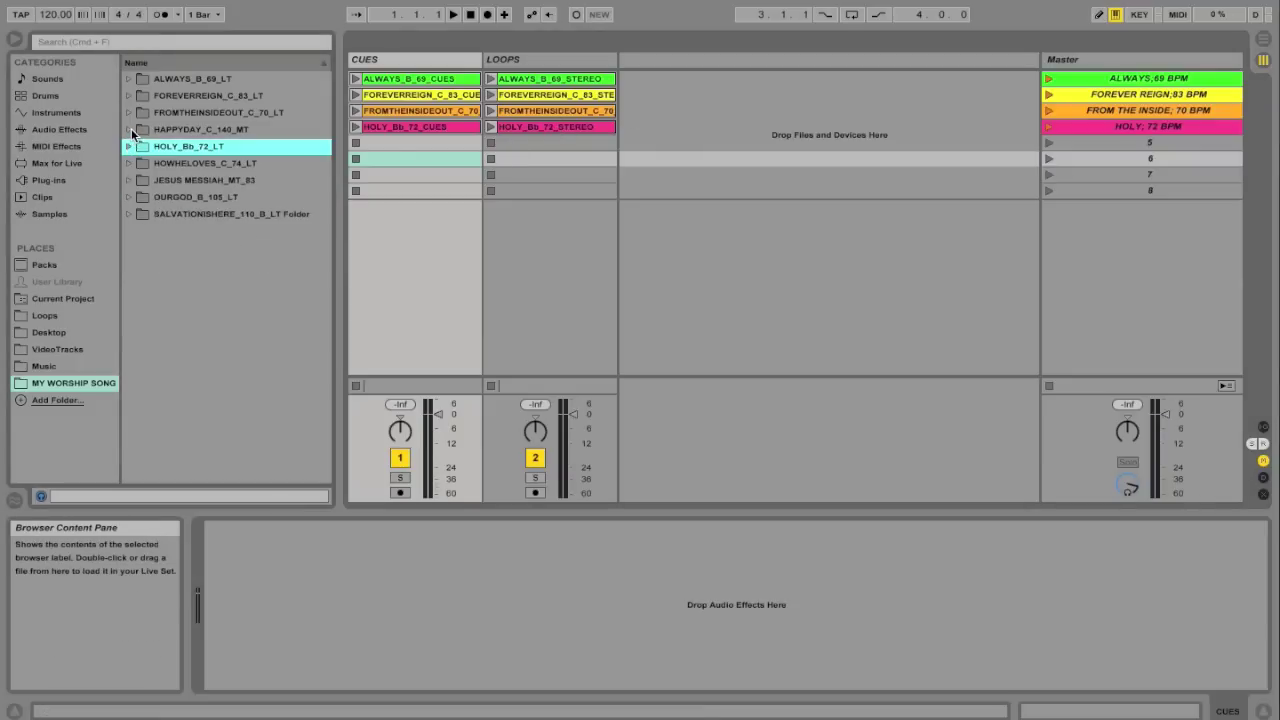
click(130, 130)
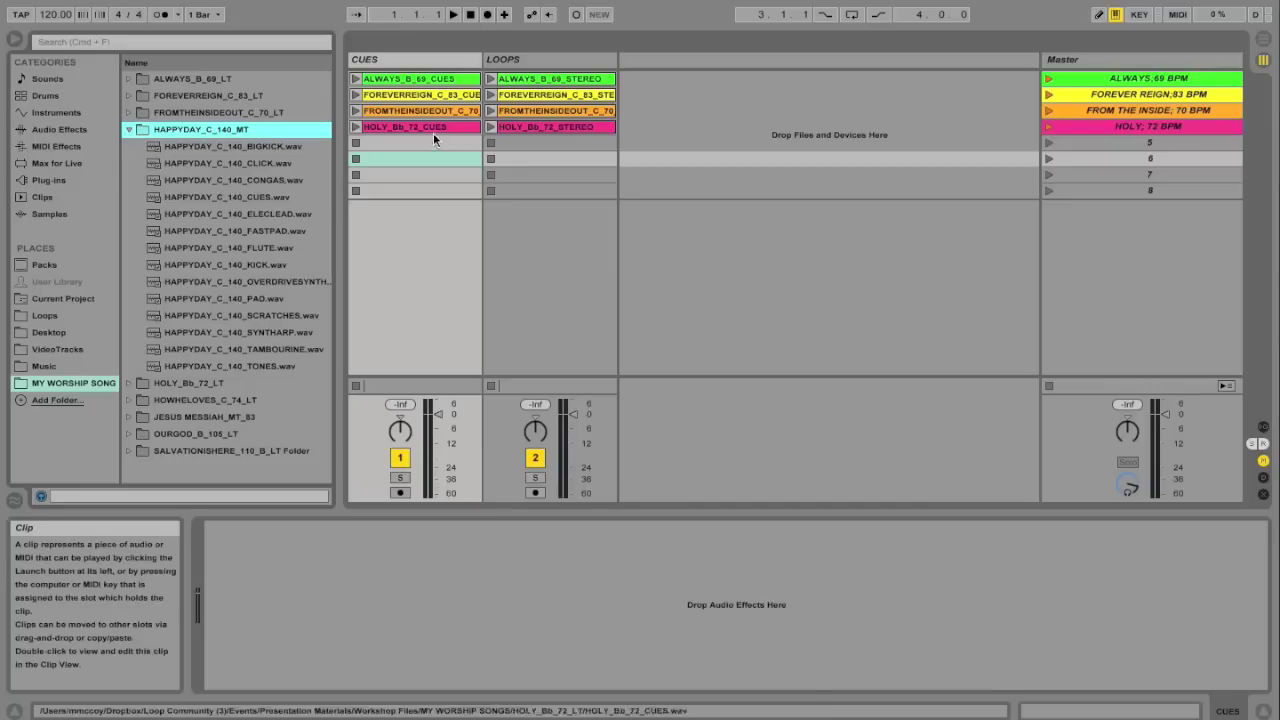
drag(258, 196, 422, 143)
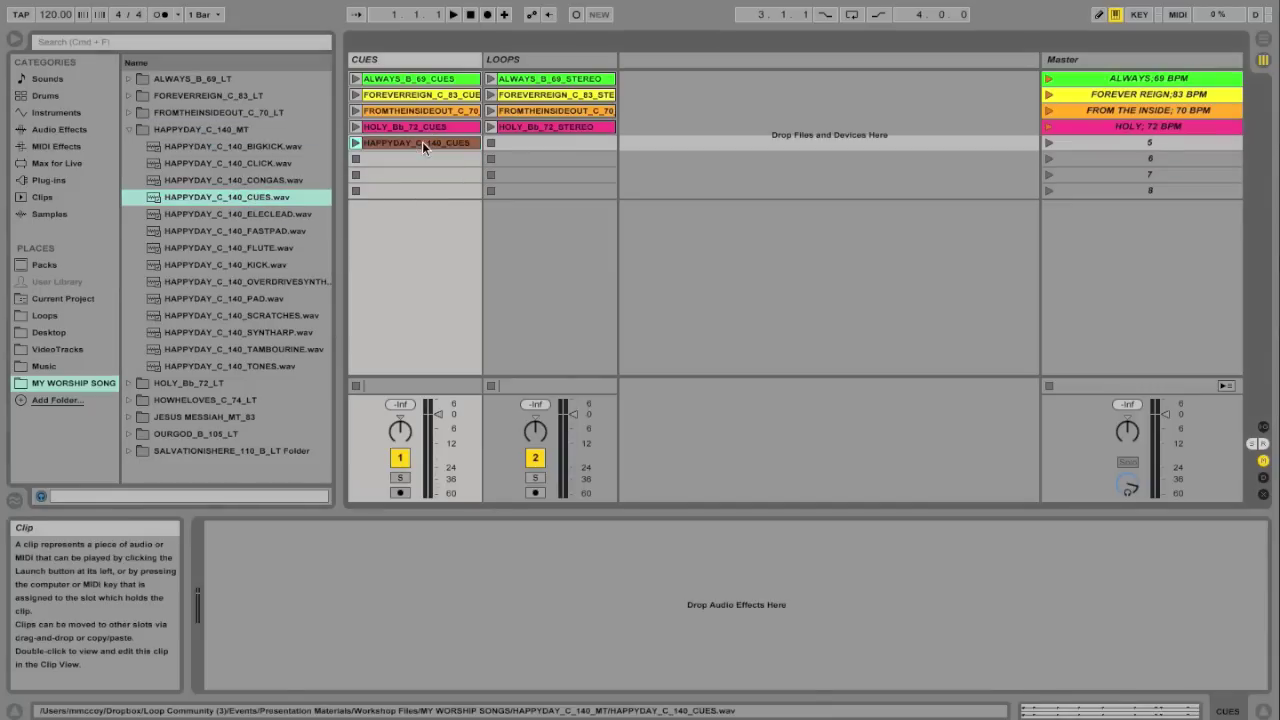
Select the other 13 HAPPYDAY files, leaving out CUES, and drag them into the session
click(250, 366)
shift+click(250, 148)
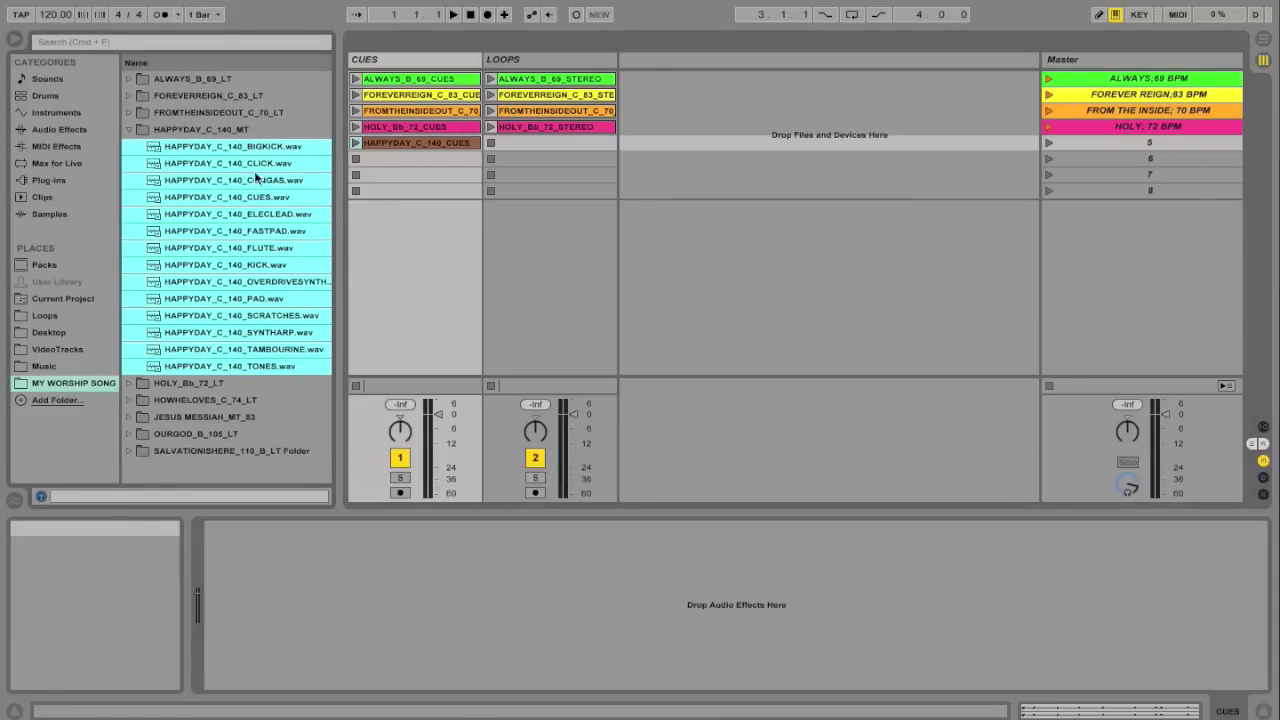
super+click(253, 197)
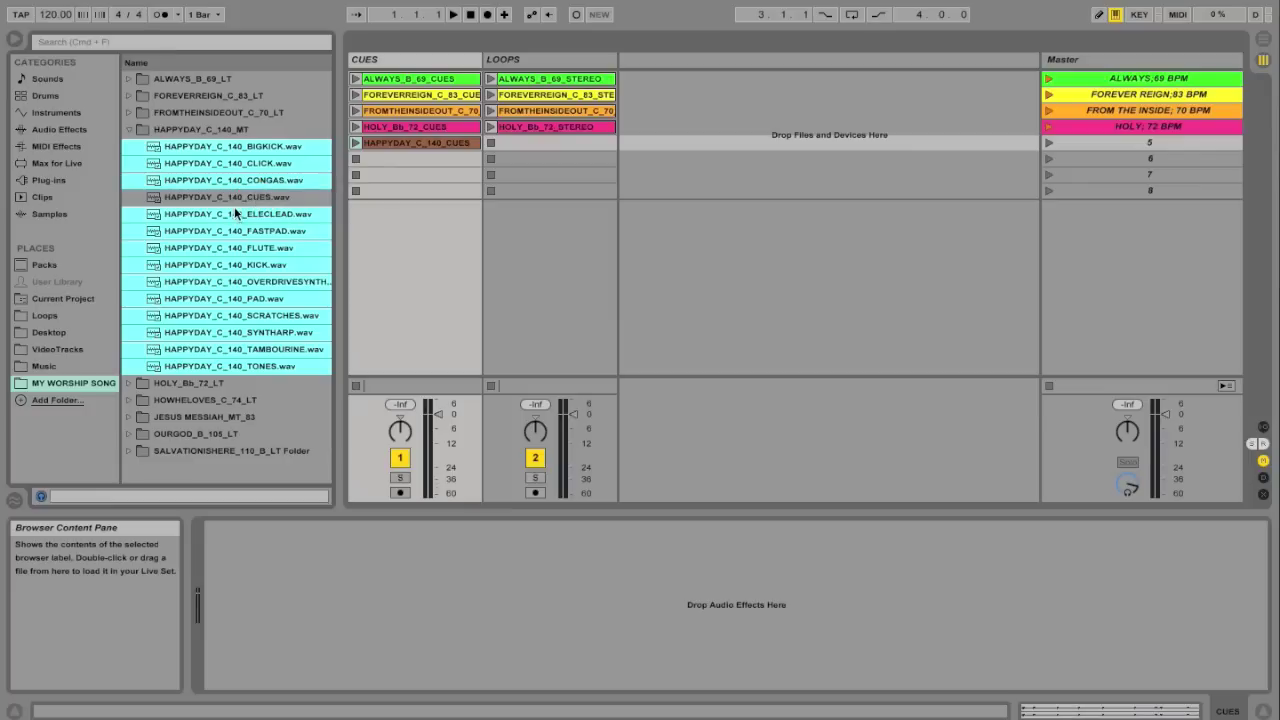
drag(174, 214, 637, 150)
Drop the 13 HAPPYDAY stems into scene 5 on separate new audio tracks, 3 Audio to 15 Audio
key(super)
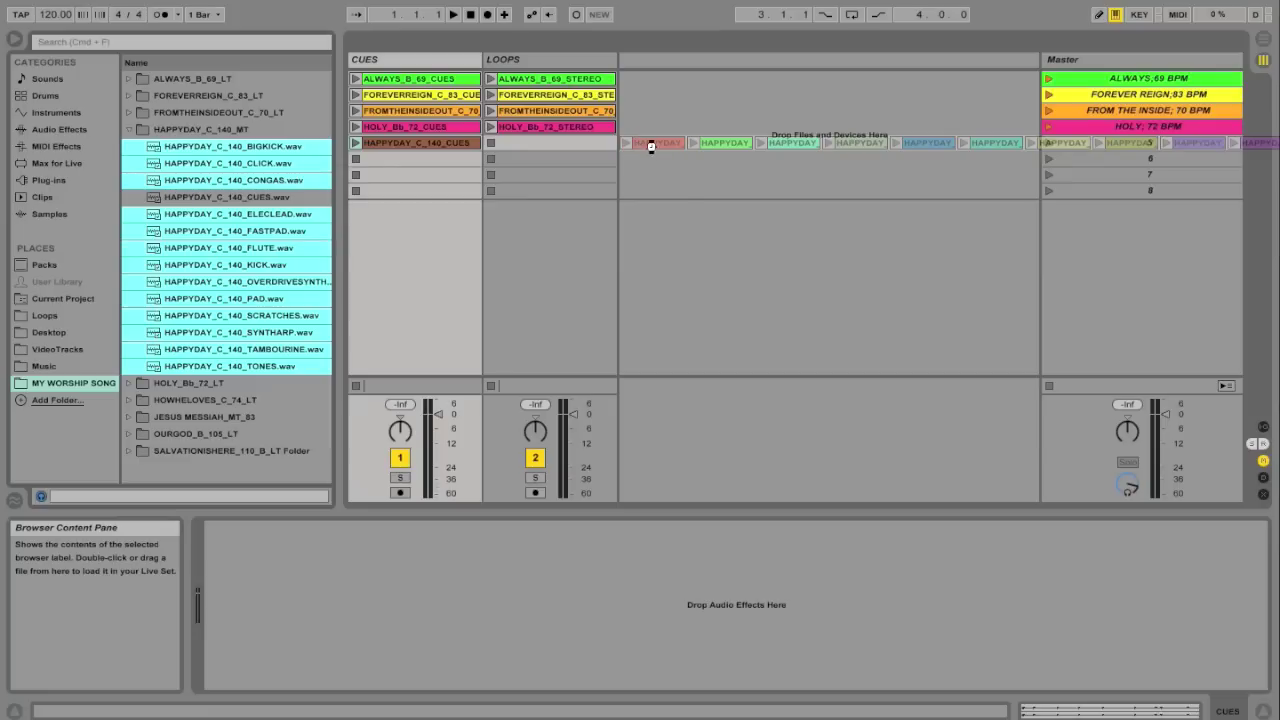
drag(650, 147, 648, 149)
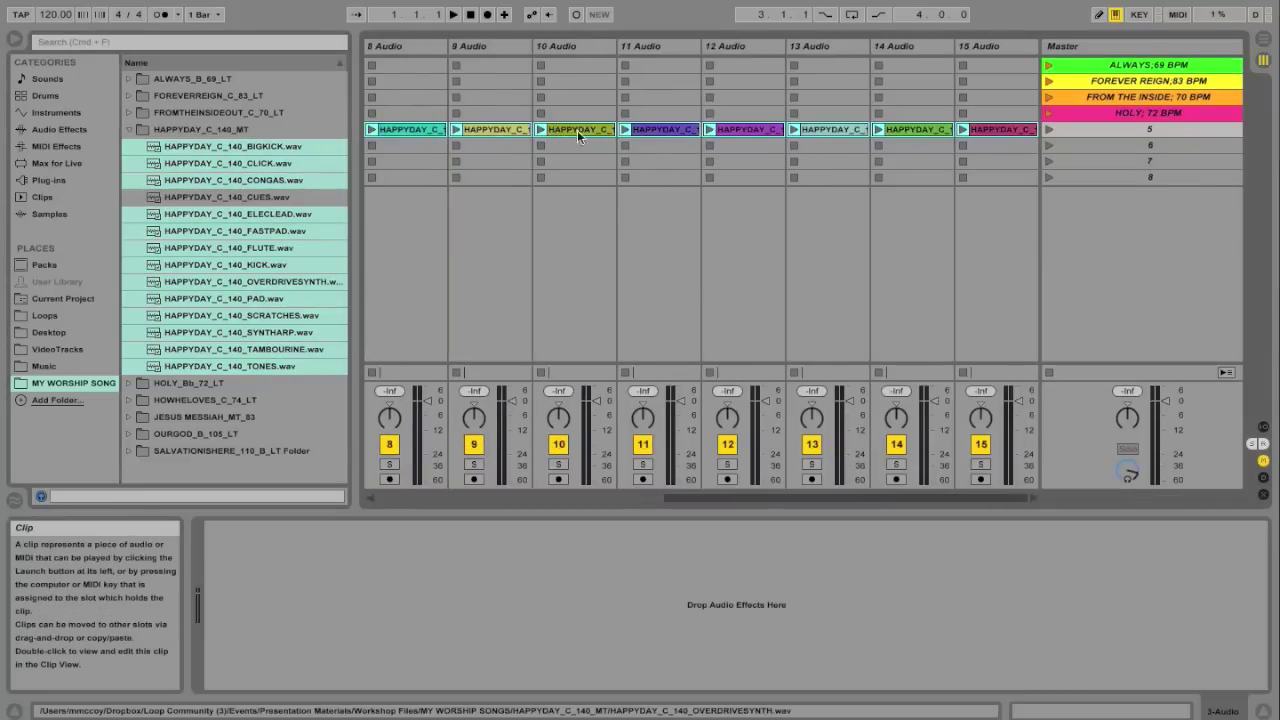
click(914, 147)
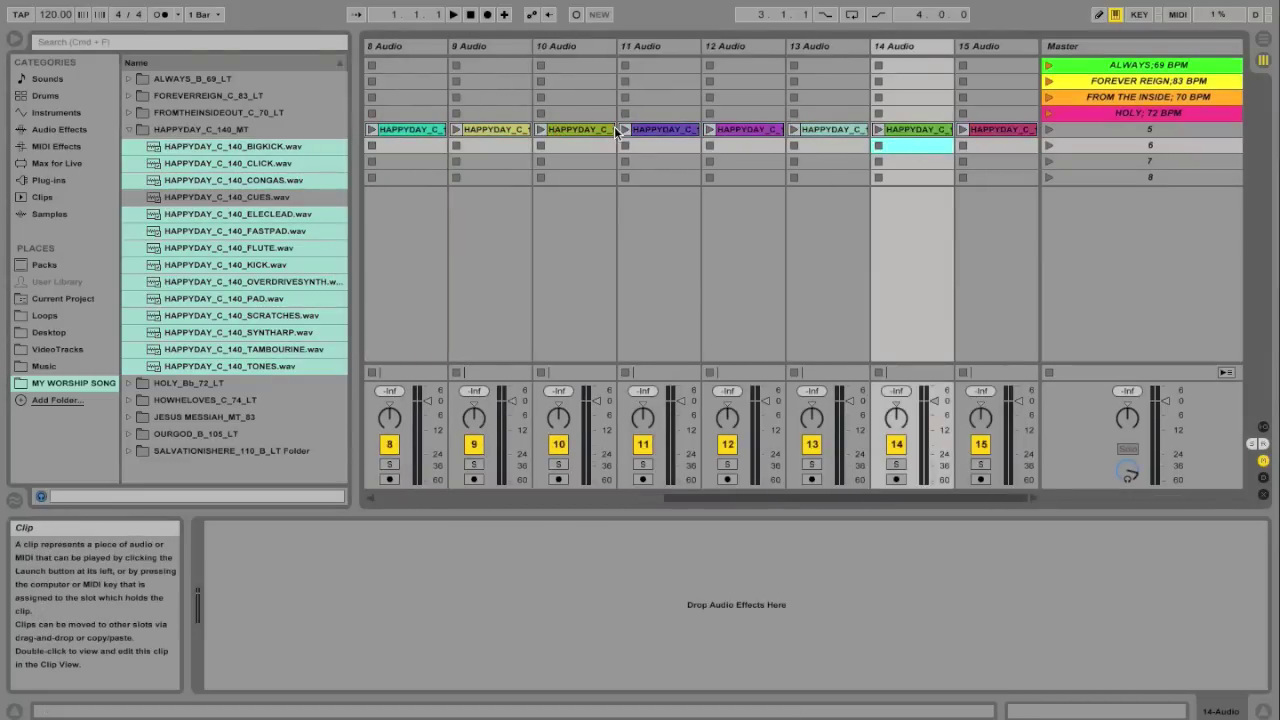
scroll(614, 130, left, 5)
scroll(688, 118, right, 5)
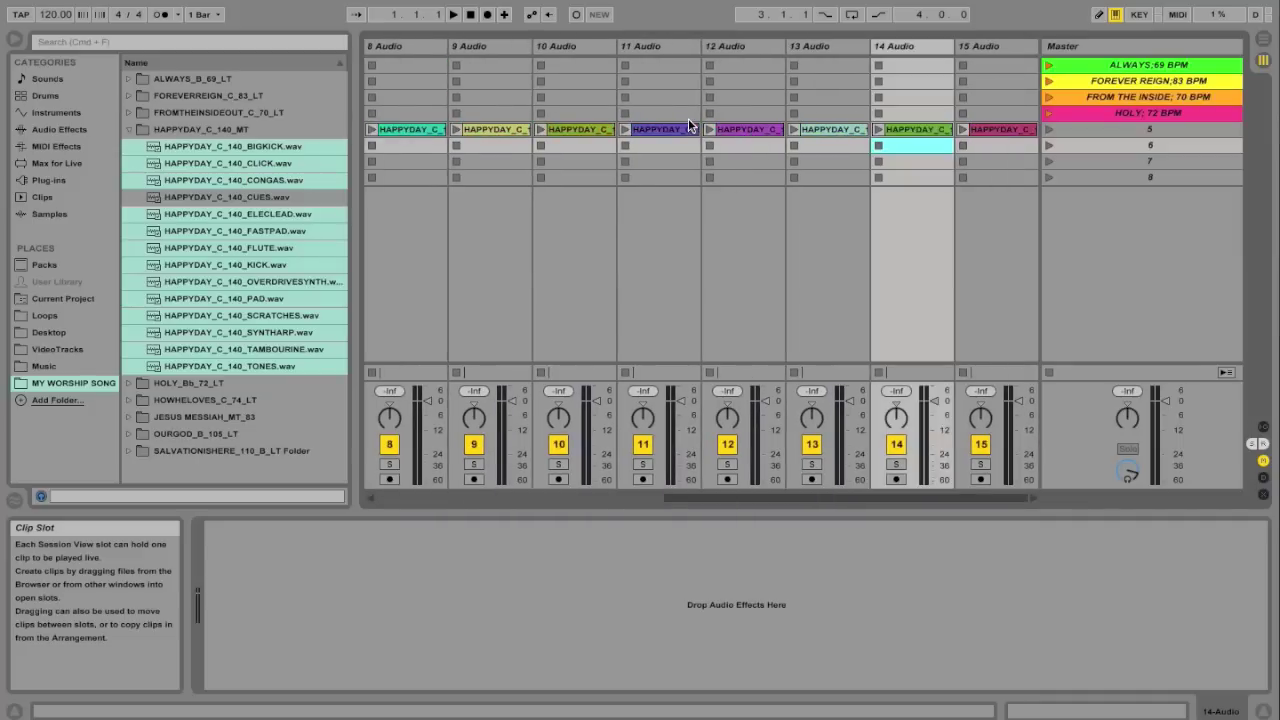
scroll(631, 126, left, 5)
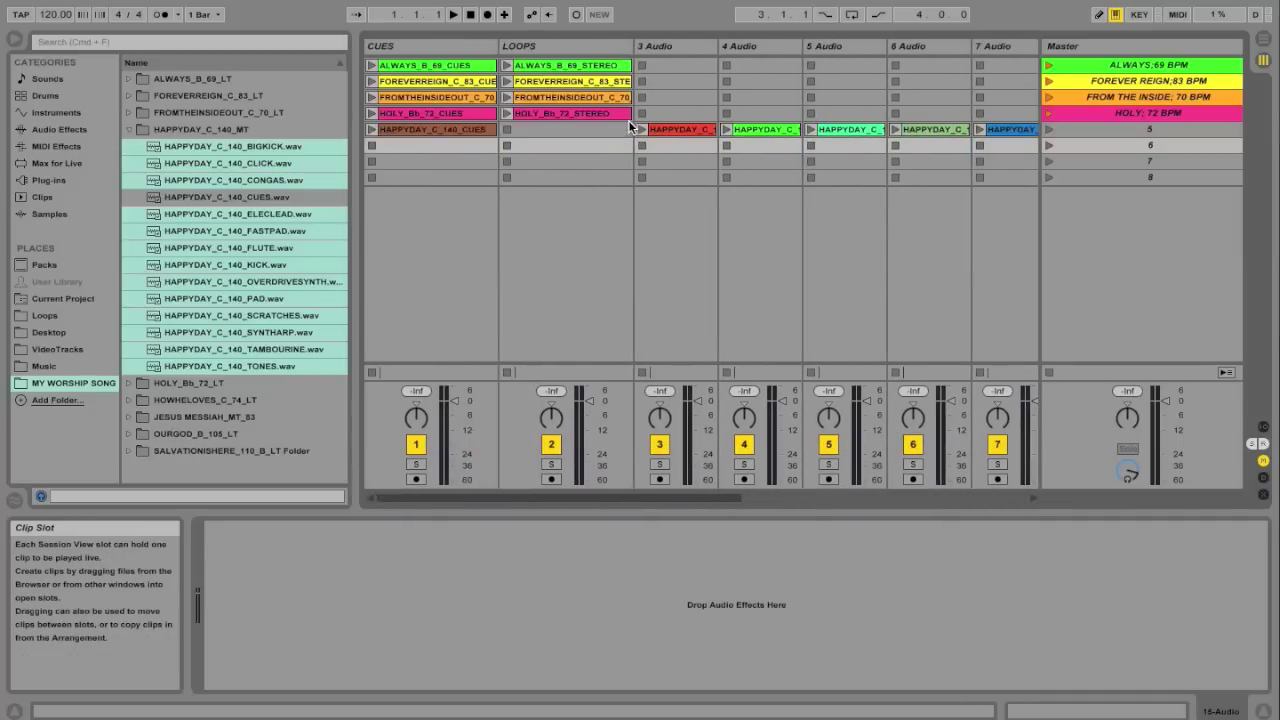
Group the HAPPYDAY stem tracks and name the group track MULTITRACKS
click(680, 50)
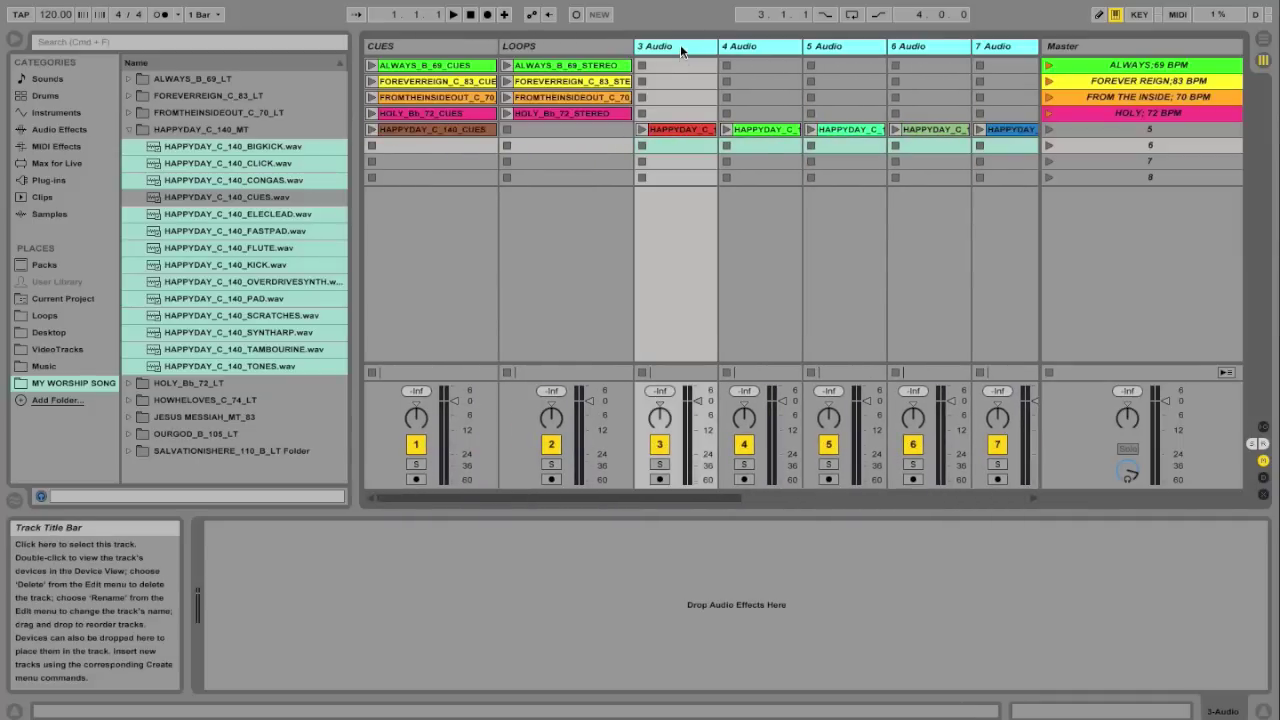
right_click(680, 46)
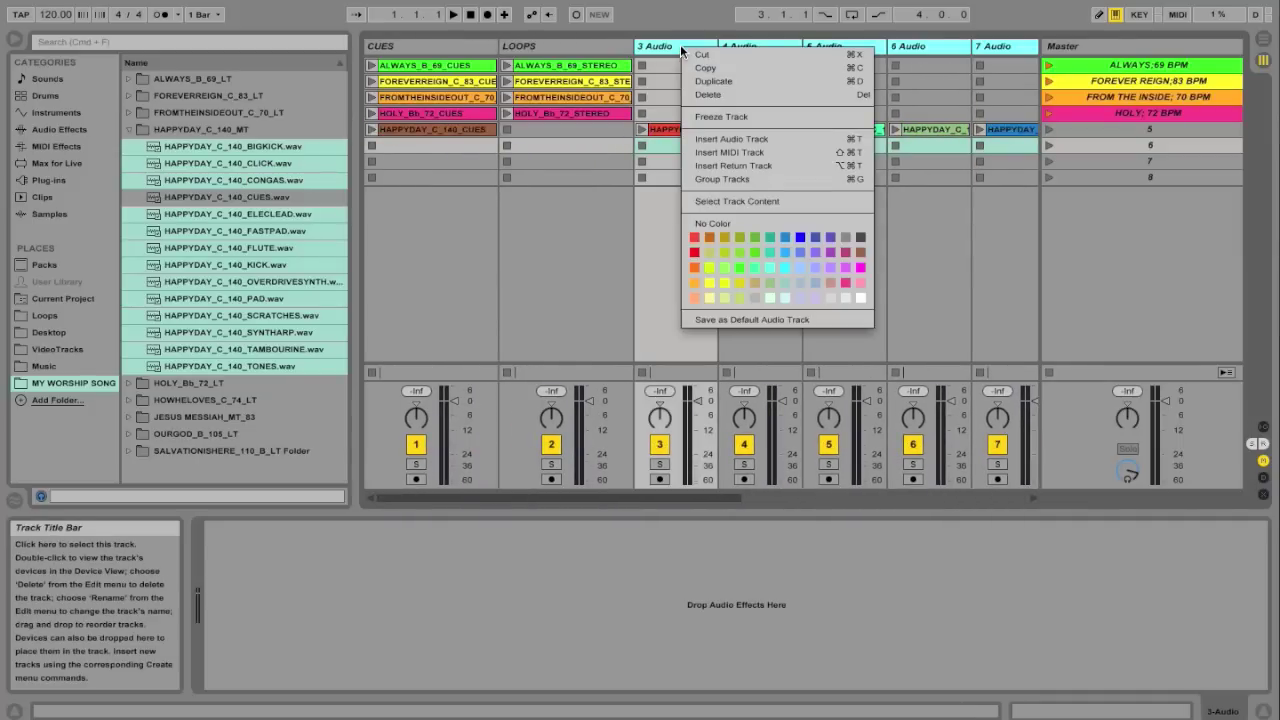
click(721, 178)
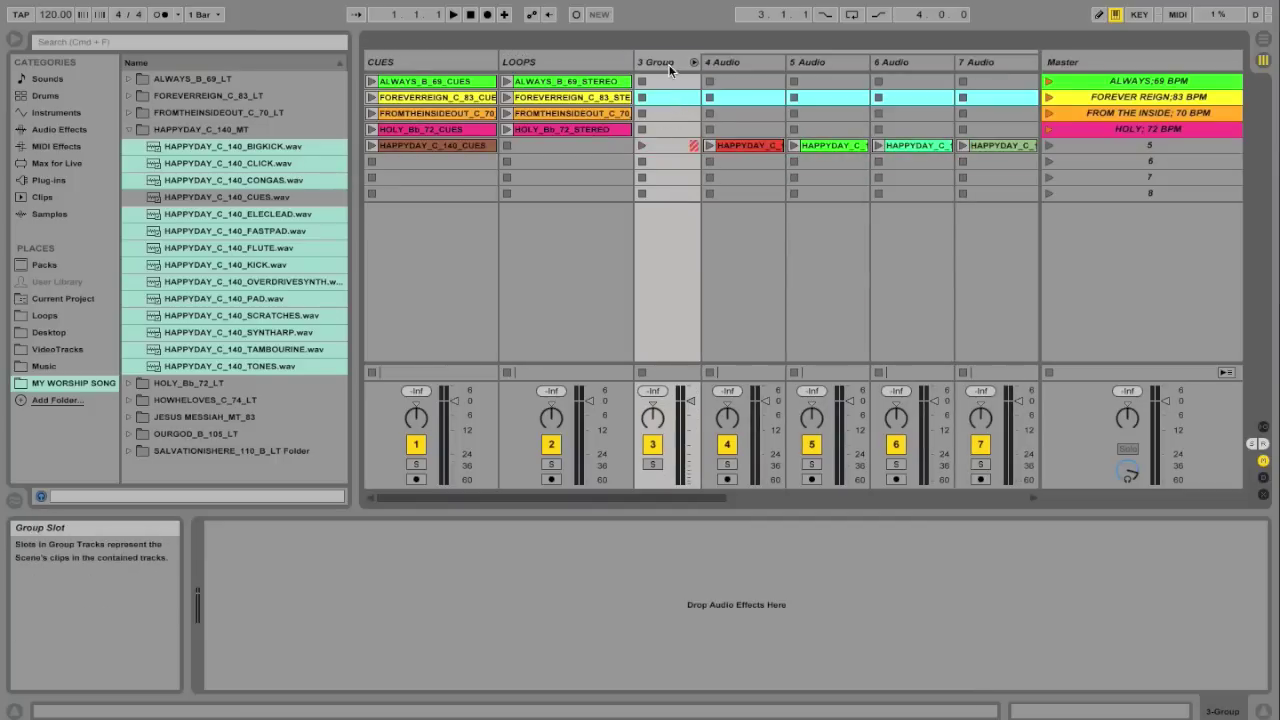
right_click(668, 64)
click(720, 137)
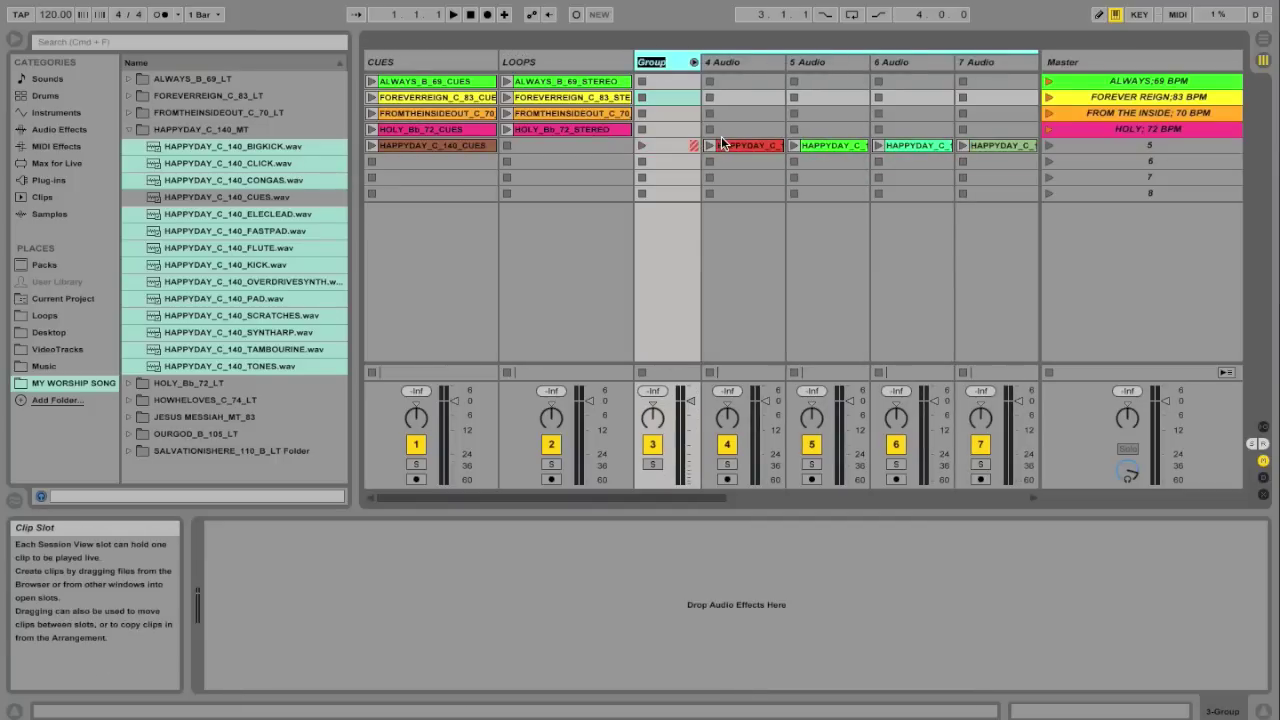
text(MULTIT)
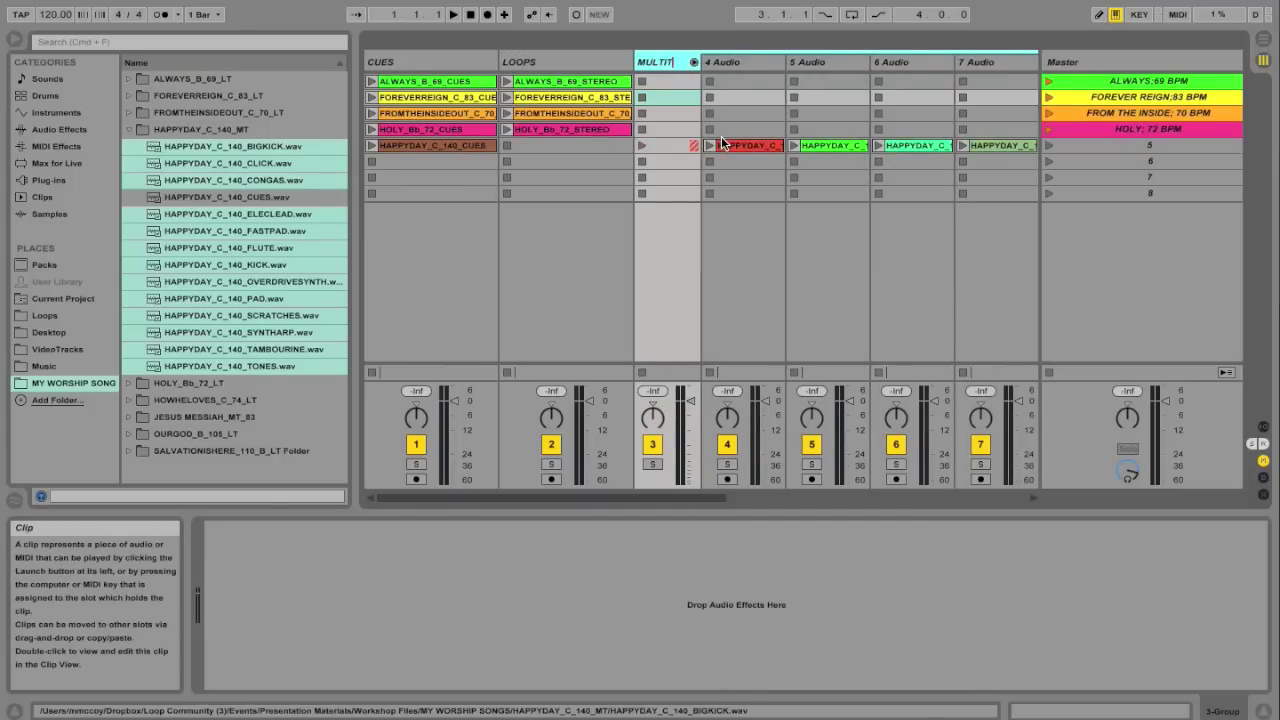
text(RACKS)
click(721, 136)
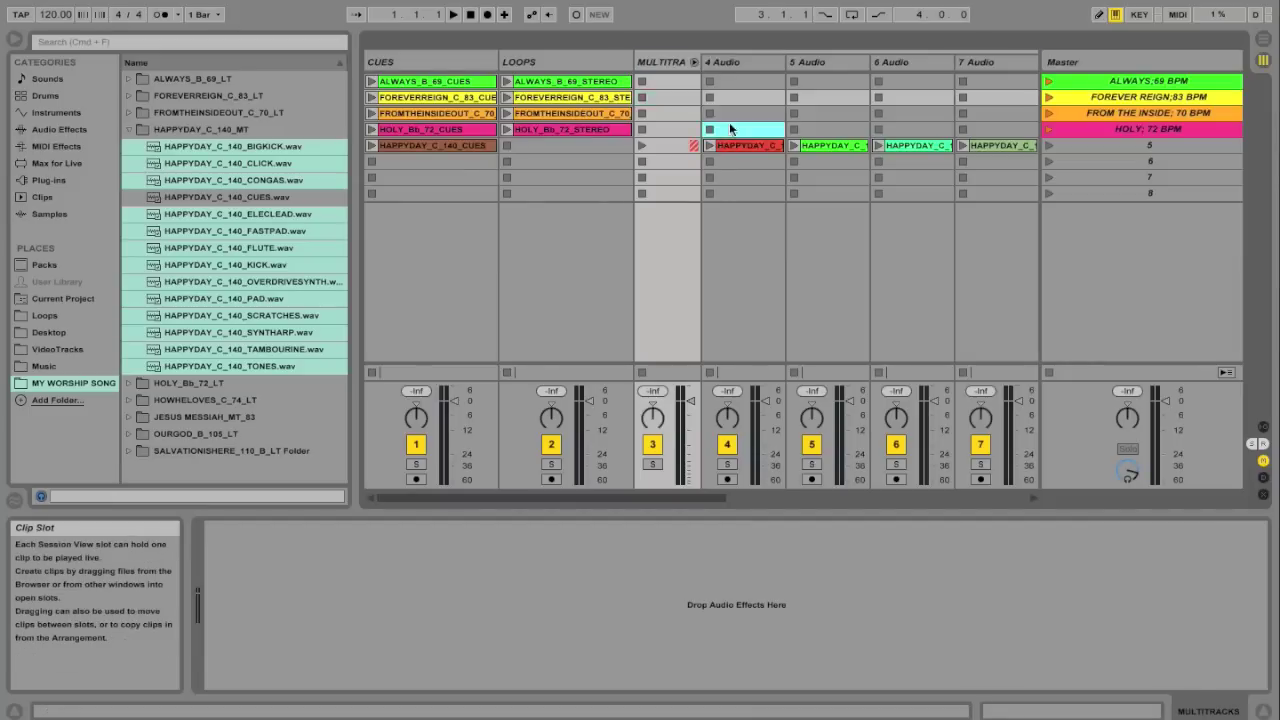
Widen the MULTITRACKS group header so its full name shows, then fold it shut
click(693, 65)
click(678, 63)
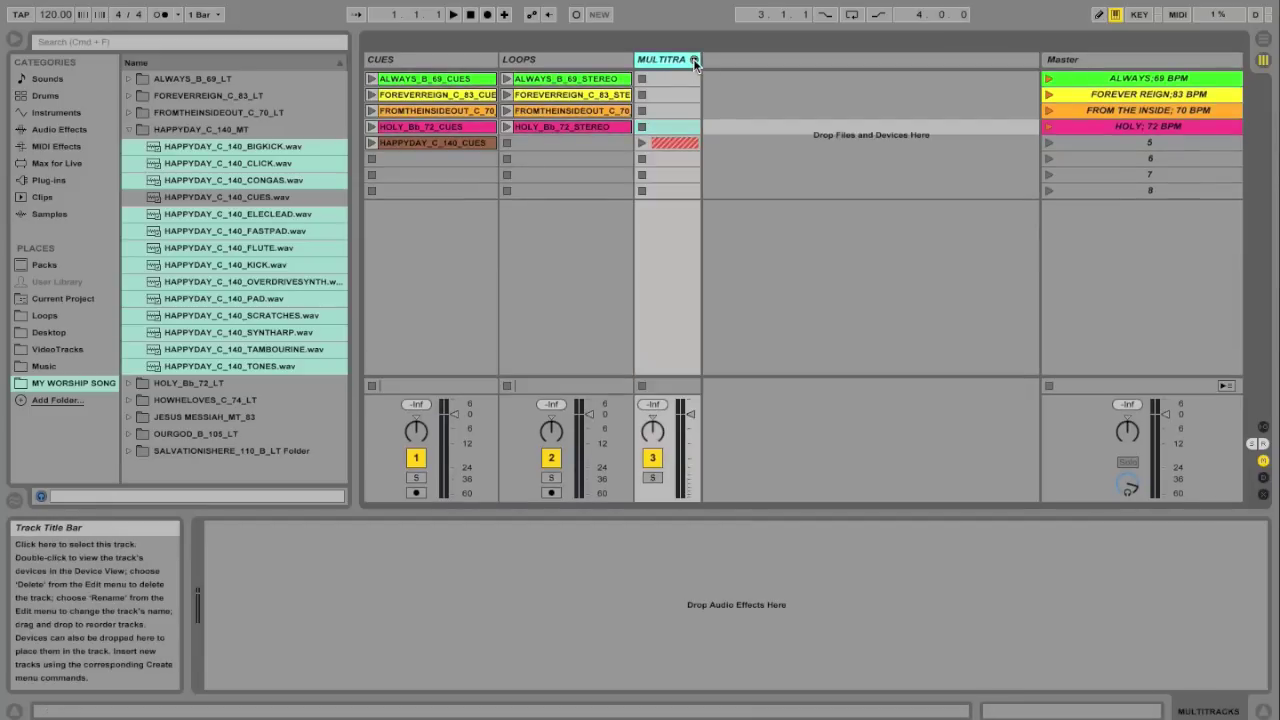
click(693, 62)
scroll(704, 101, right, 5)
scroll(696, 96, left, 5)
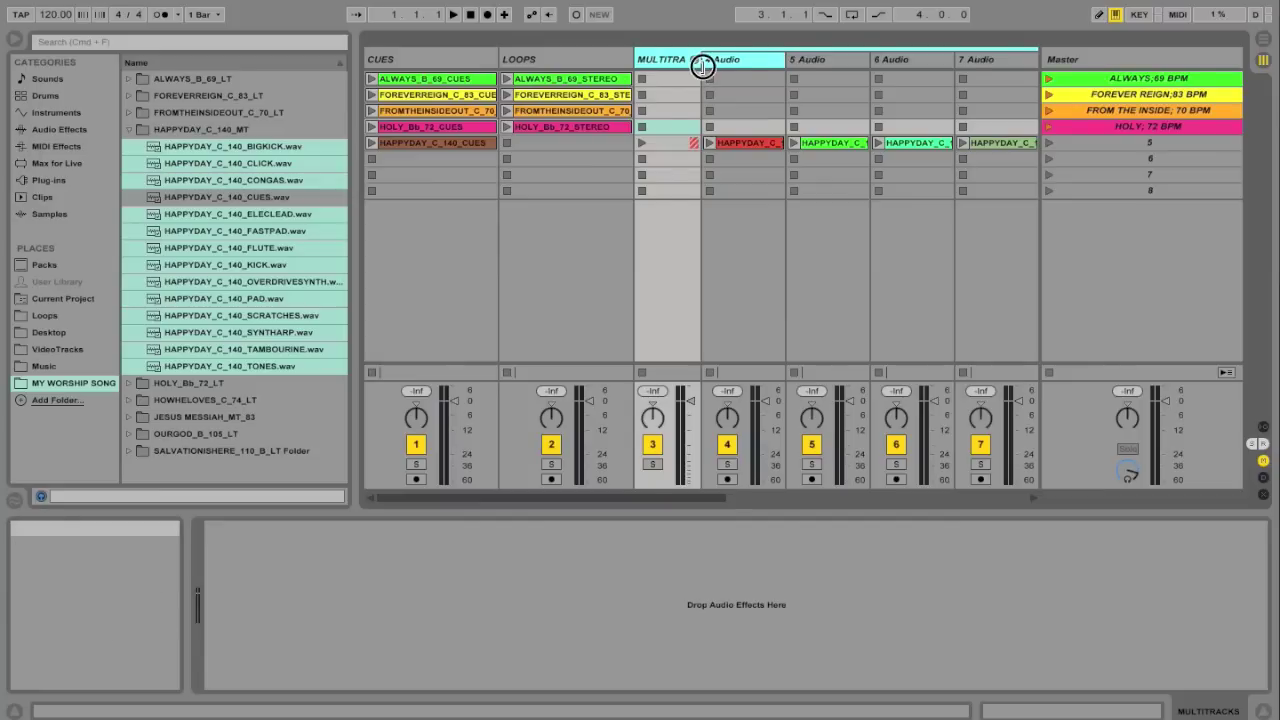
drag(701, 63, 745, 64)
click(745, 62)
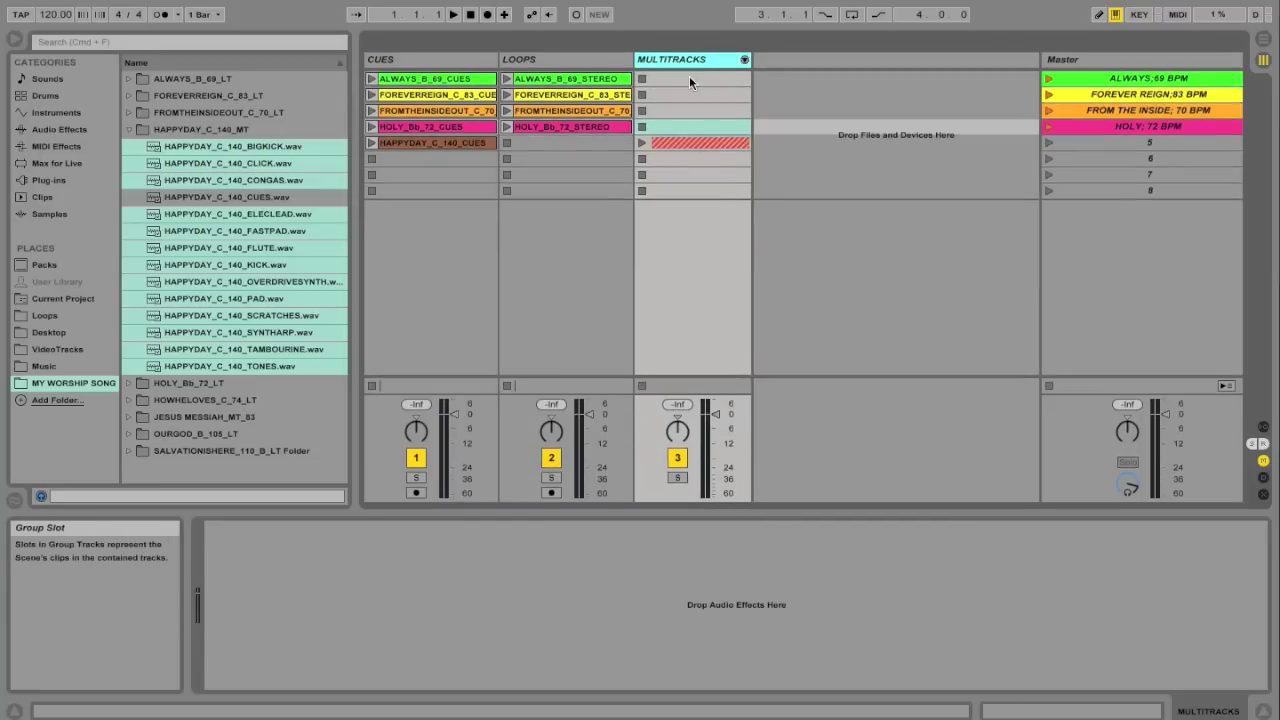
Select all the HAPPYDAY stem clips in scene 5 and colour them yellow
click(695, 126)
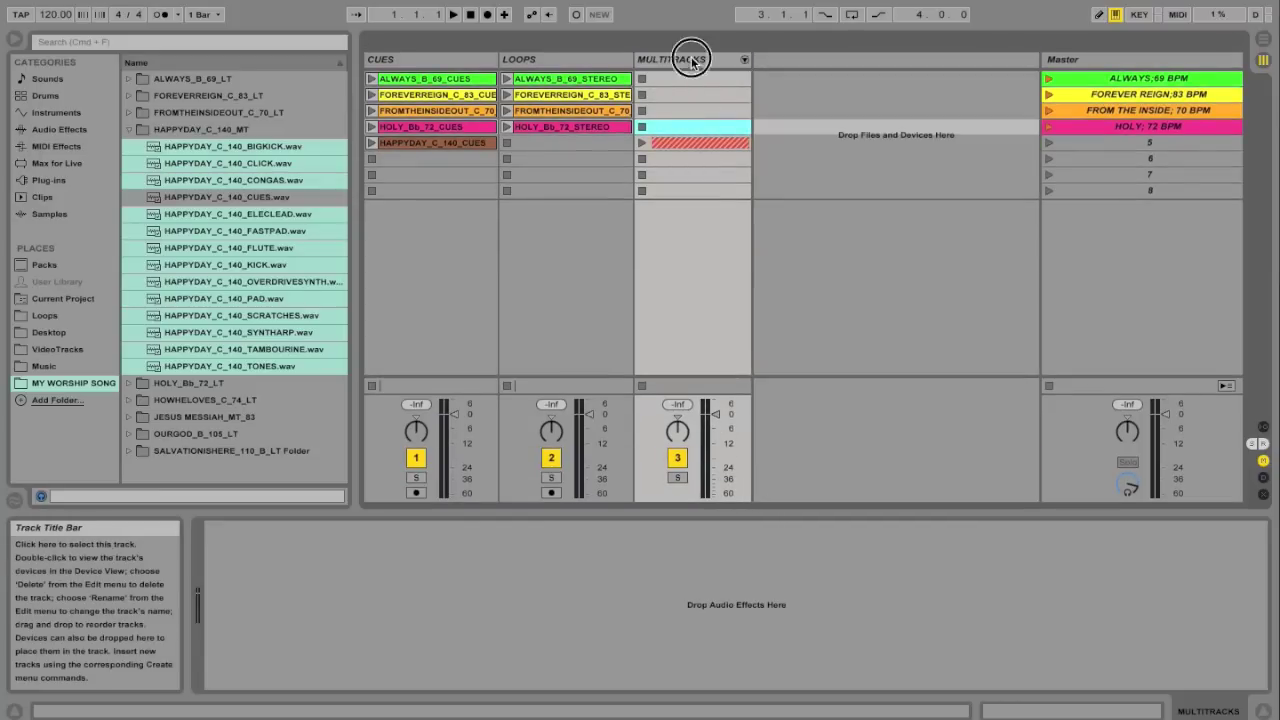
click(696, 59)
click(744, 59)
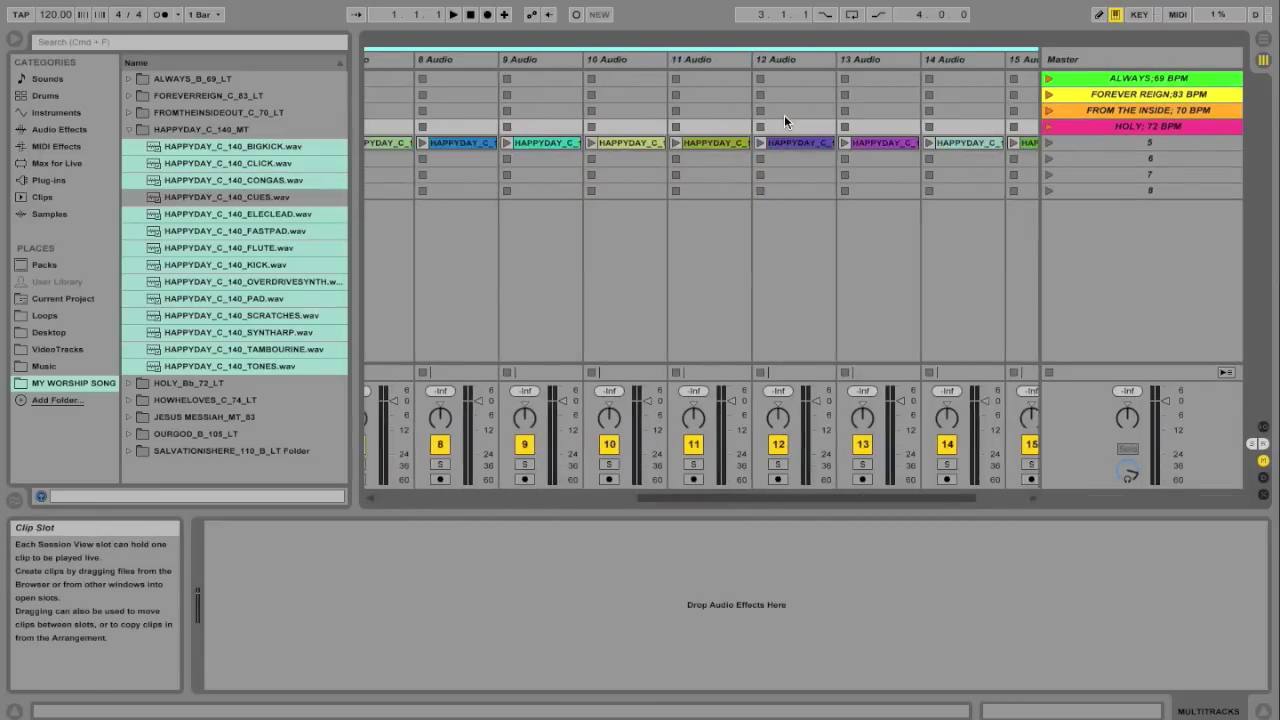
click(545, 60)
click(414, 59)
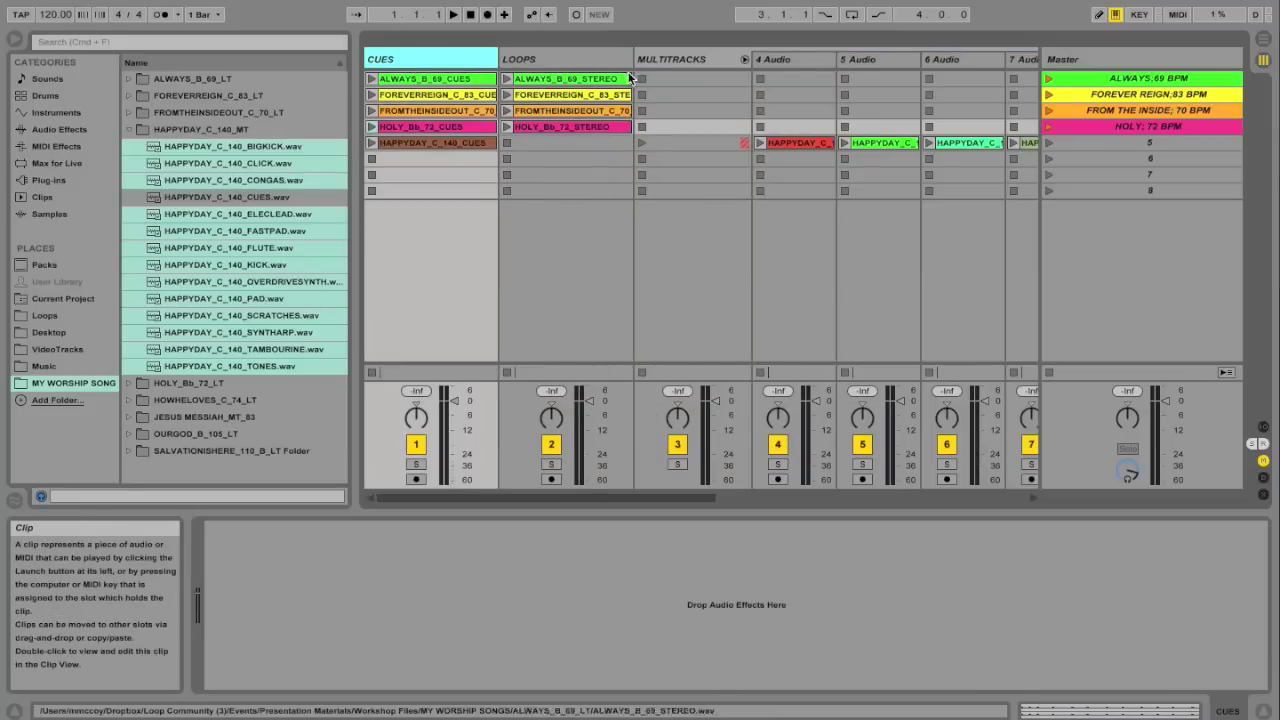
click(463, 140)
scroll(535, 142, right, 10)
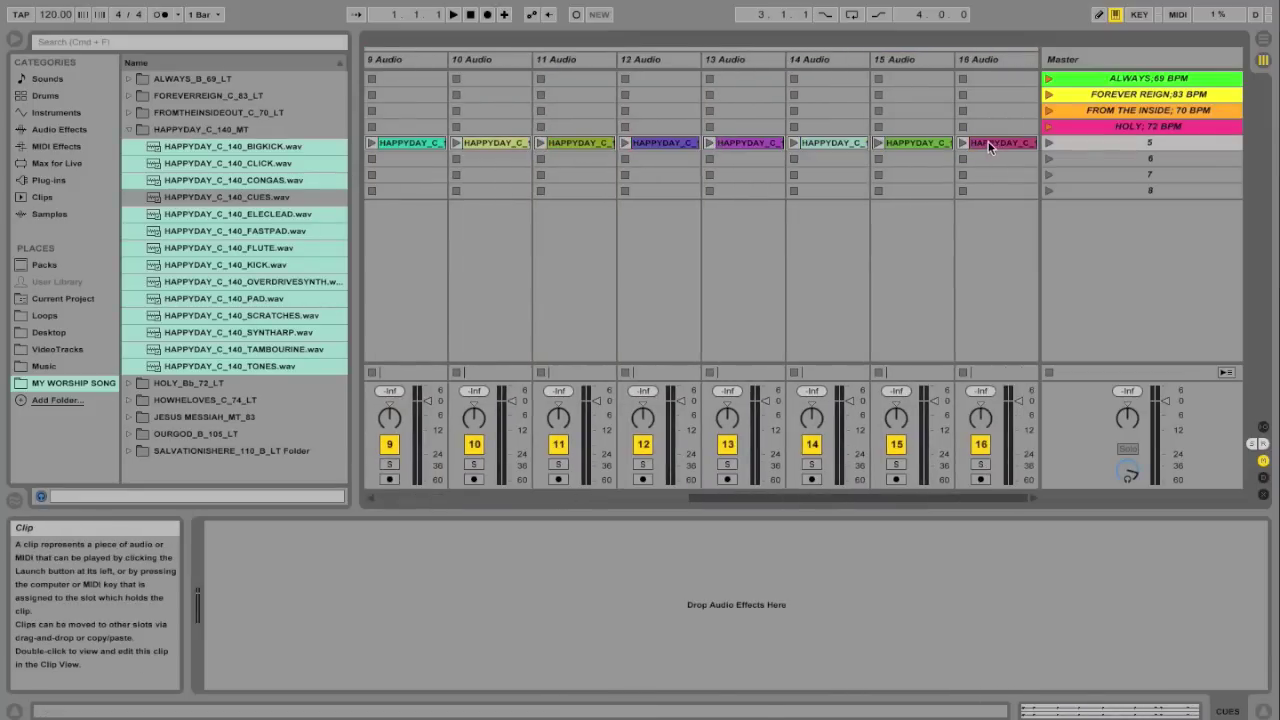
right_click(999, 141)
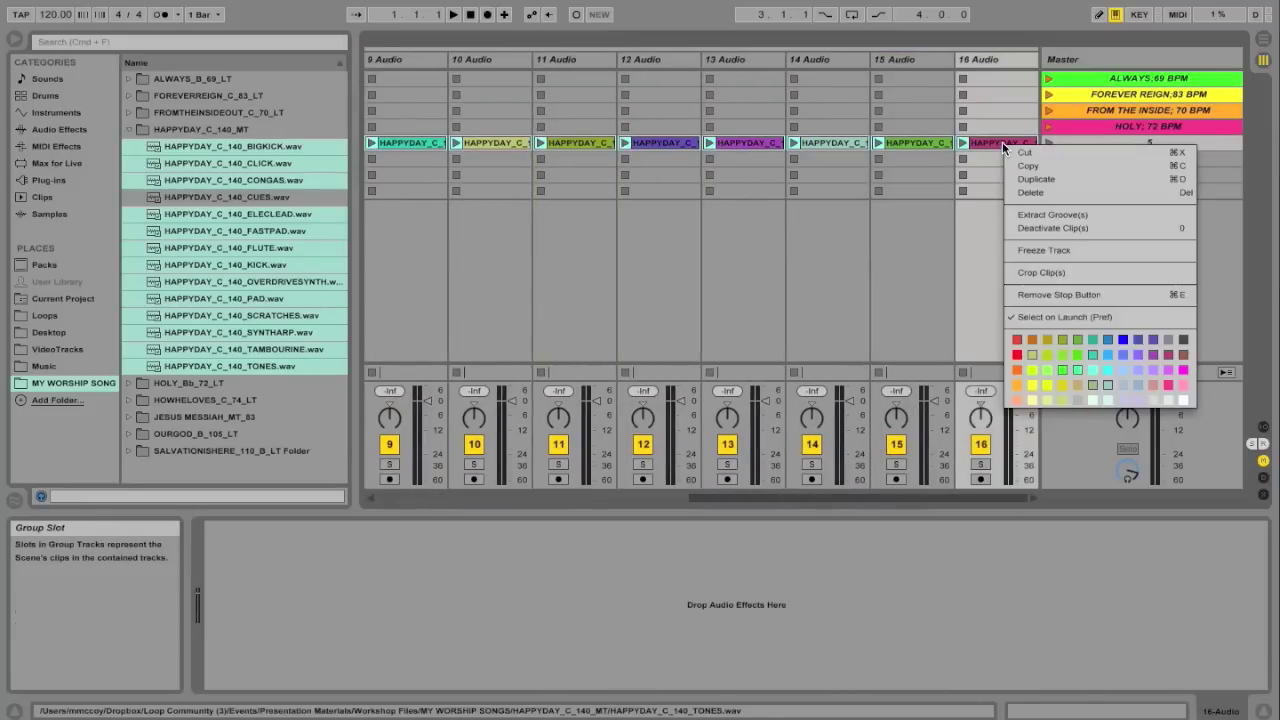
click(1033, 386)
right_click(1108, 143)
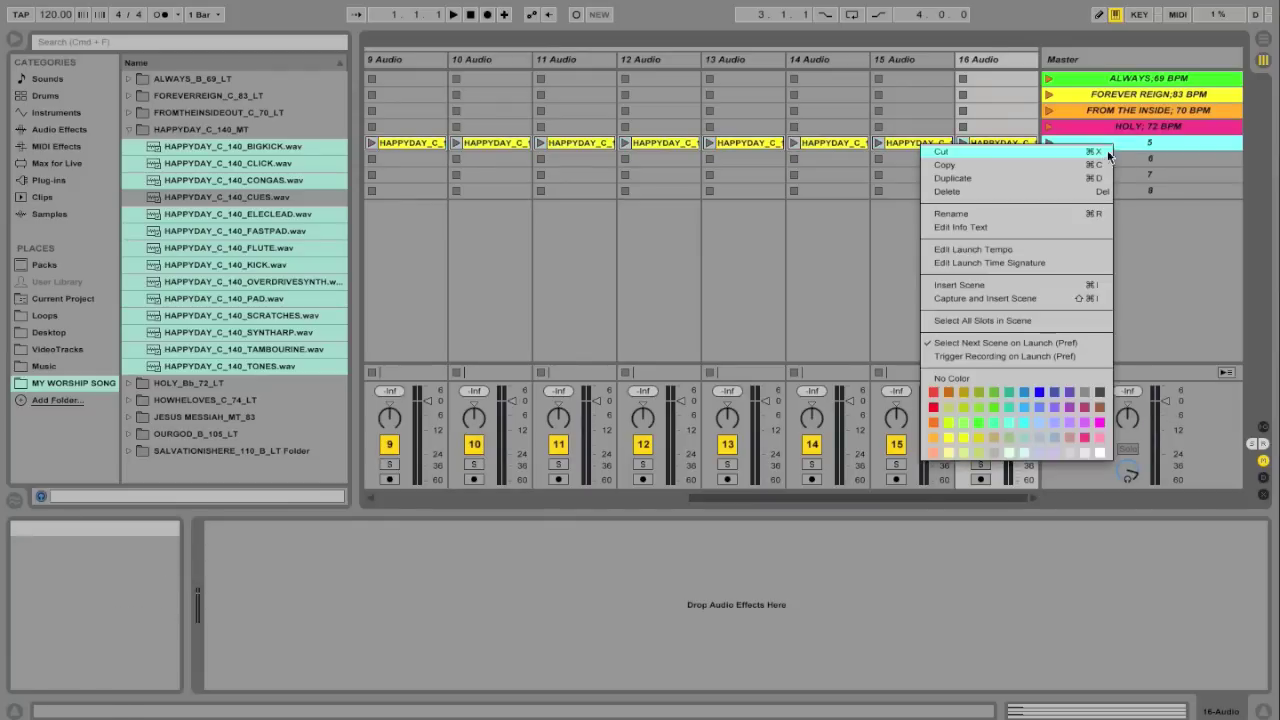
Name scene 5 'HAPPY DAY; 140 BPM', colour it light blue, and give it a 4/4 launch time signature
click(1006, 212)
text(HAPP)
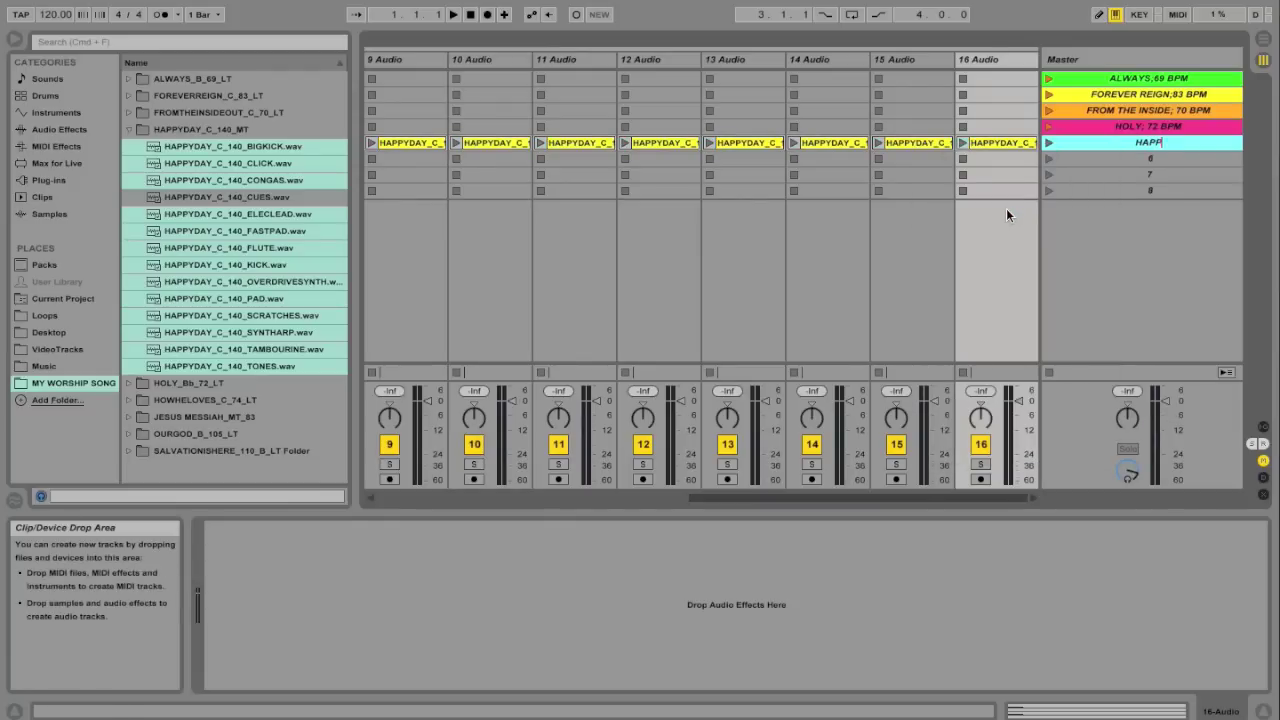
text(Y DAY; 140 BPM)
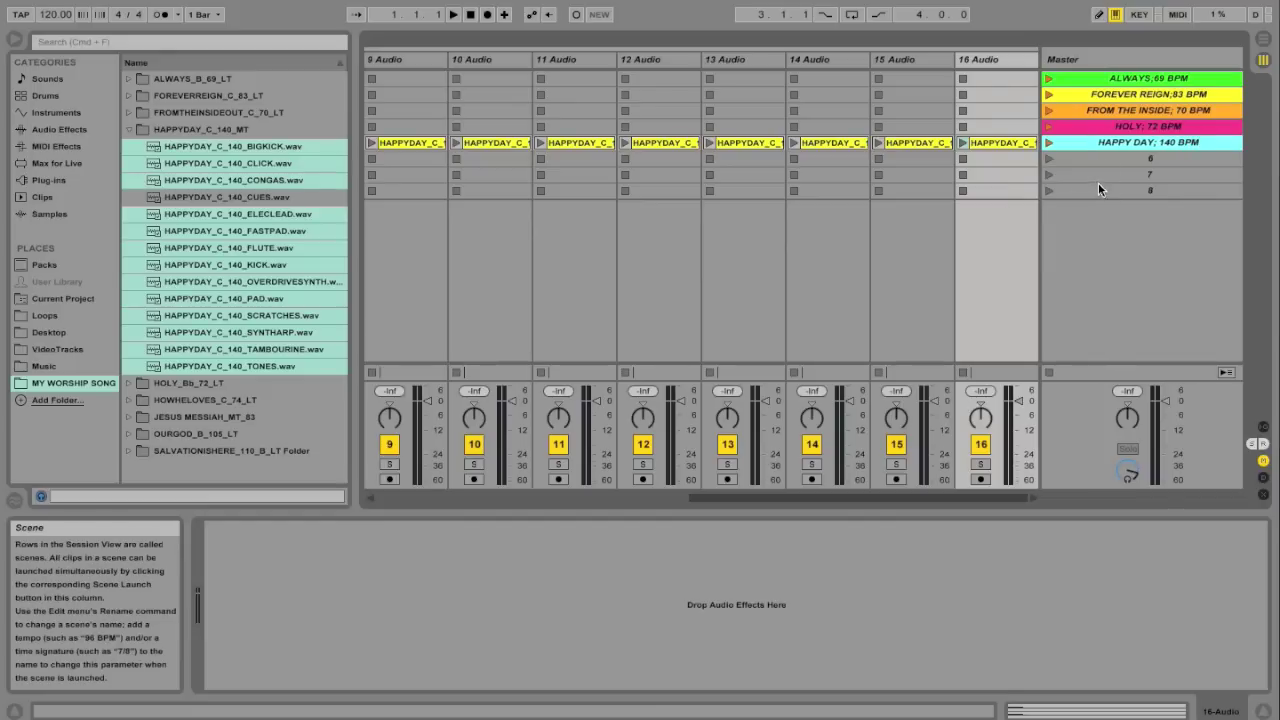
right_click(1110, 144)
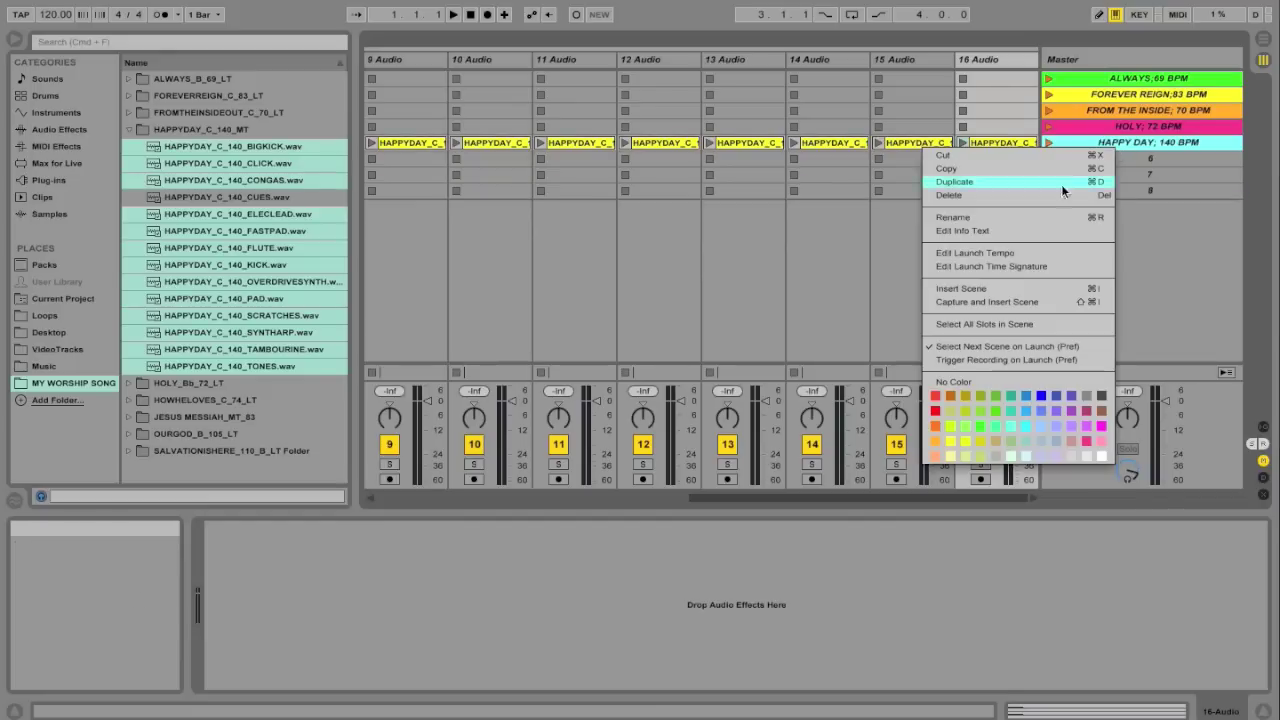
click(956, 437)
right_click(1182, 143)
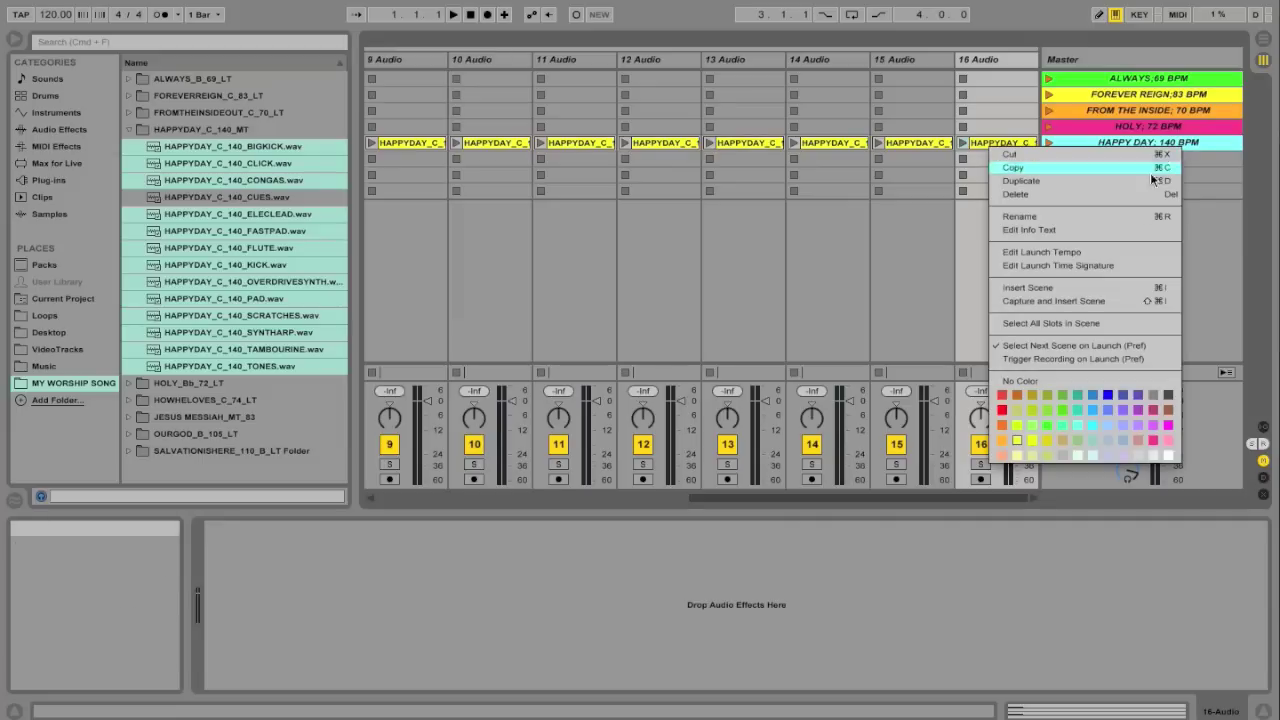
click(1102, 266)
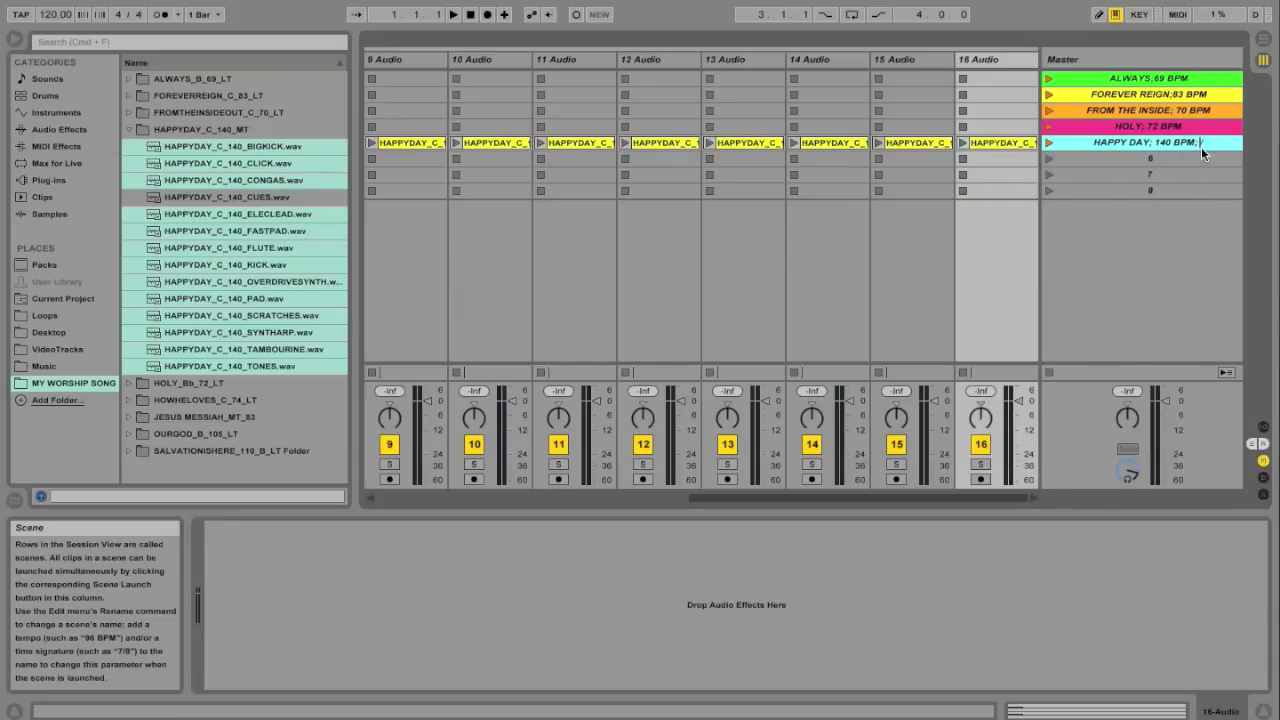
text(4/4)
scroll(1195, 147, left, 10)
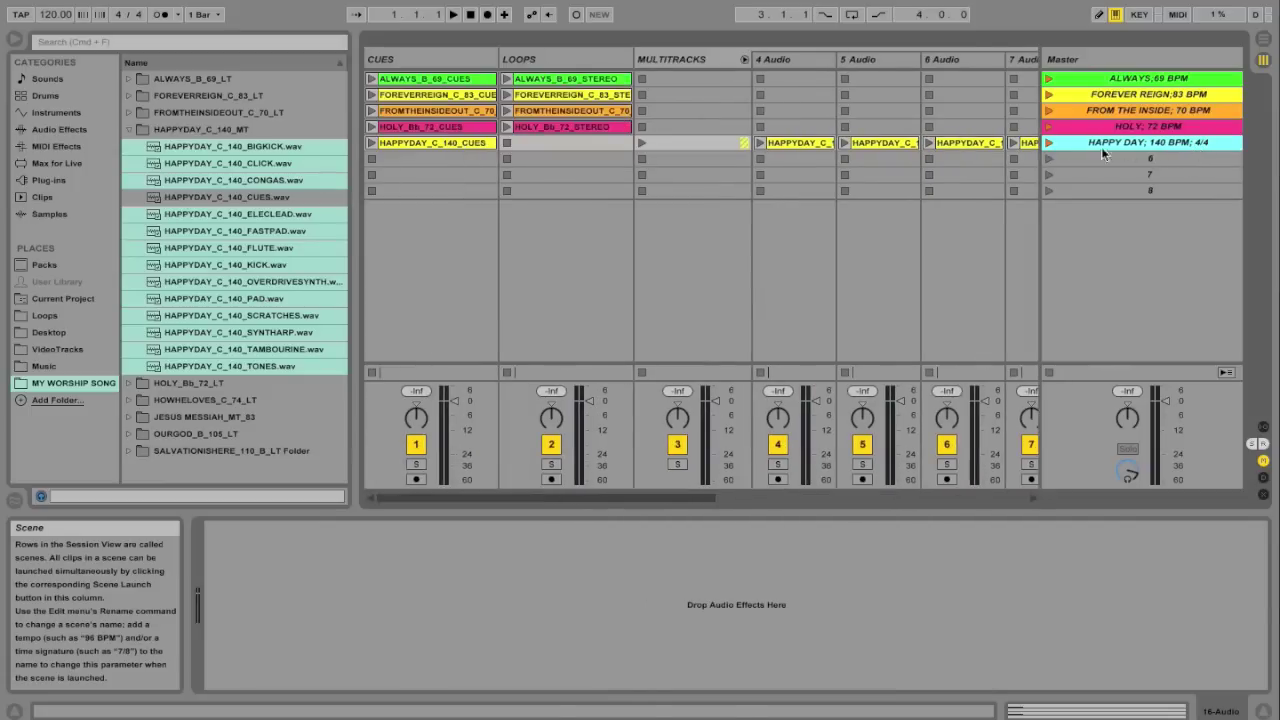
Colour the CUES, LOOPS and MULTITRACKS track headers white
click(744, 60)
click(713, 160)
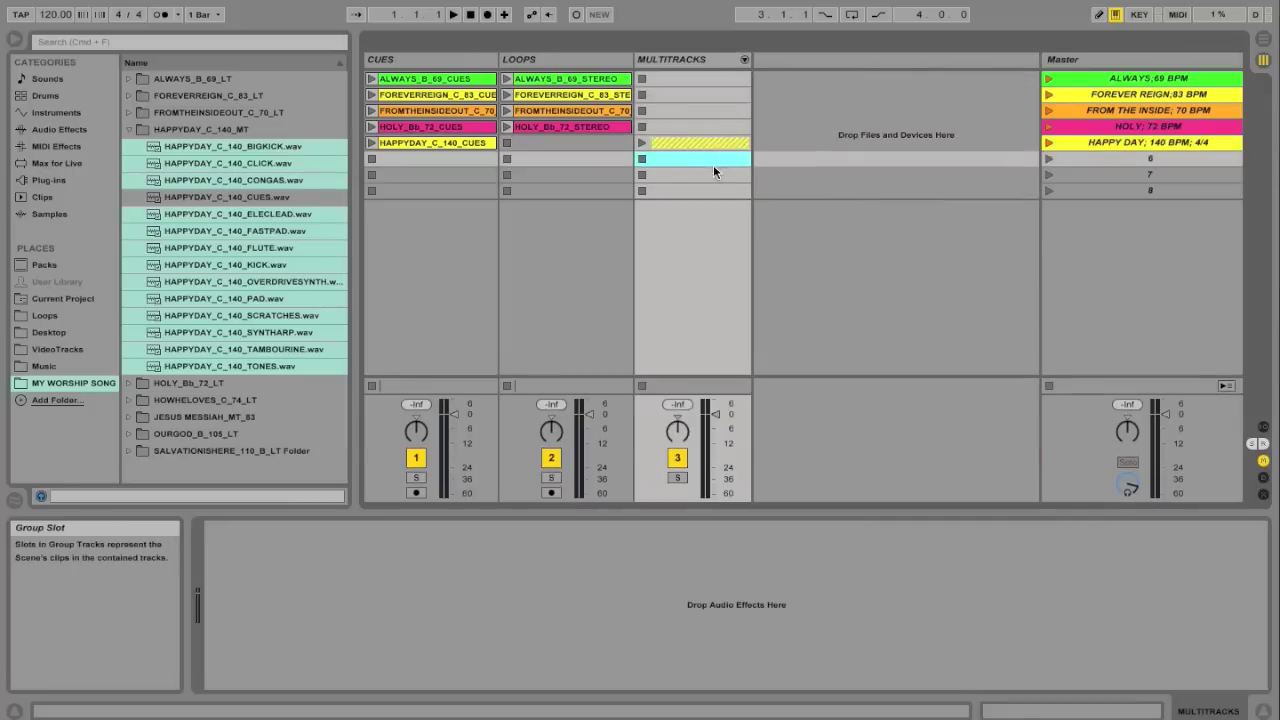
click(708, 192)
click(665, 60)
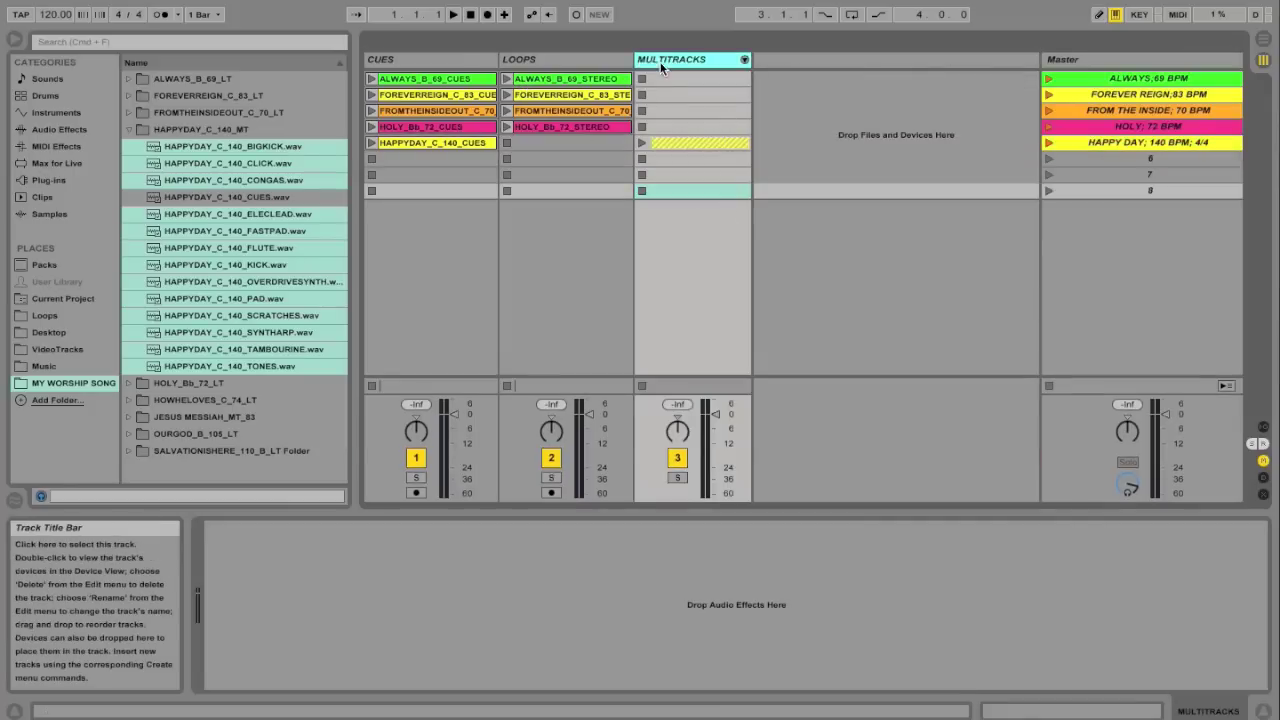
shift+click(474, 65)
right_click(476, 62)
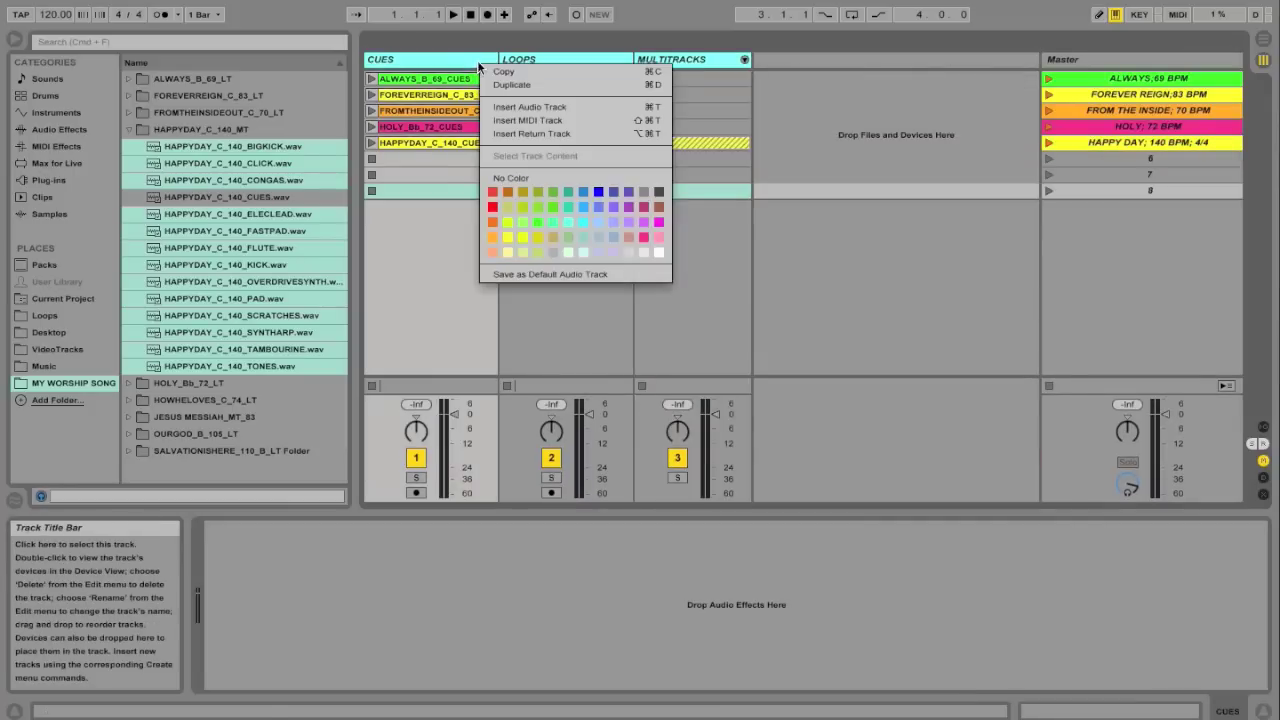
click(662, 253)
Deselect the tracks and launch the HAPPY DAY scene at 140 BPM
click(677, 191)
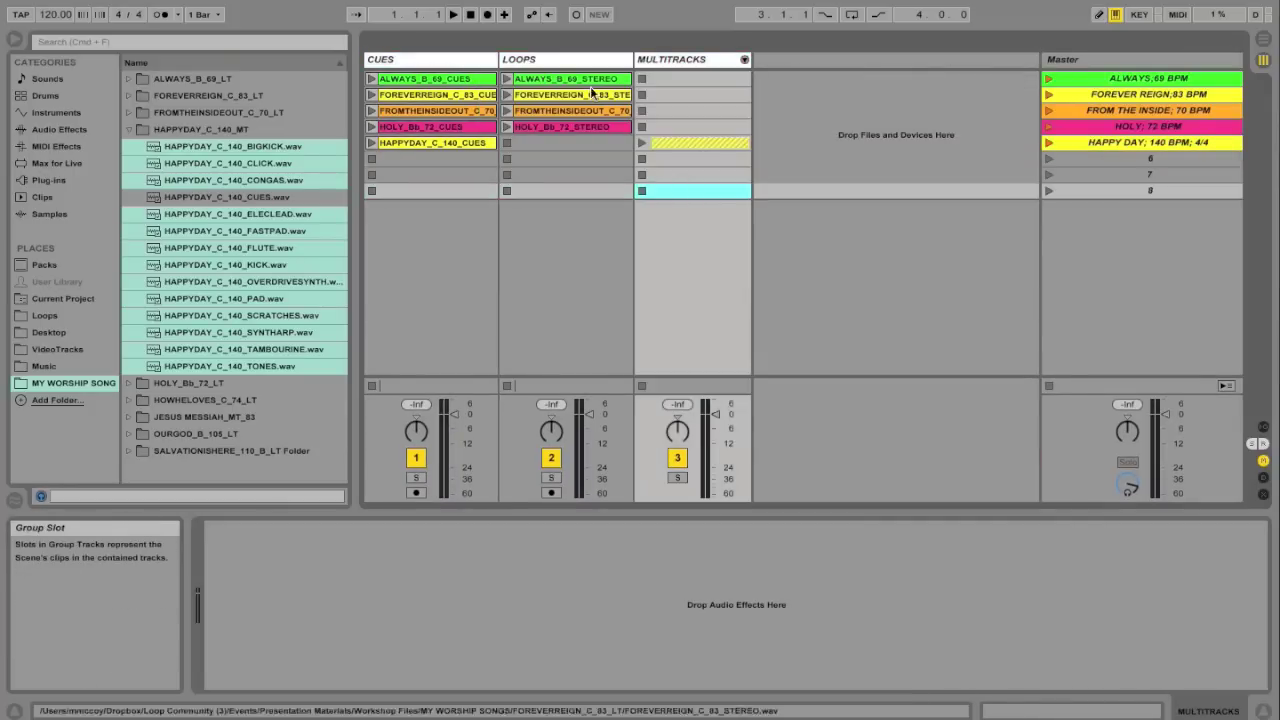
click(570, 159)
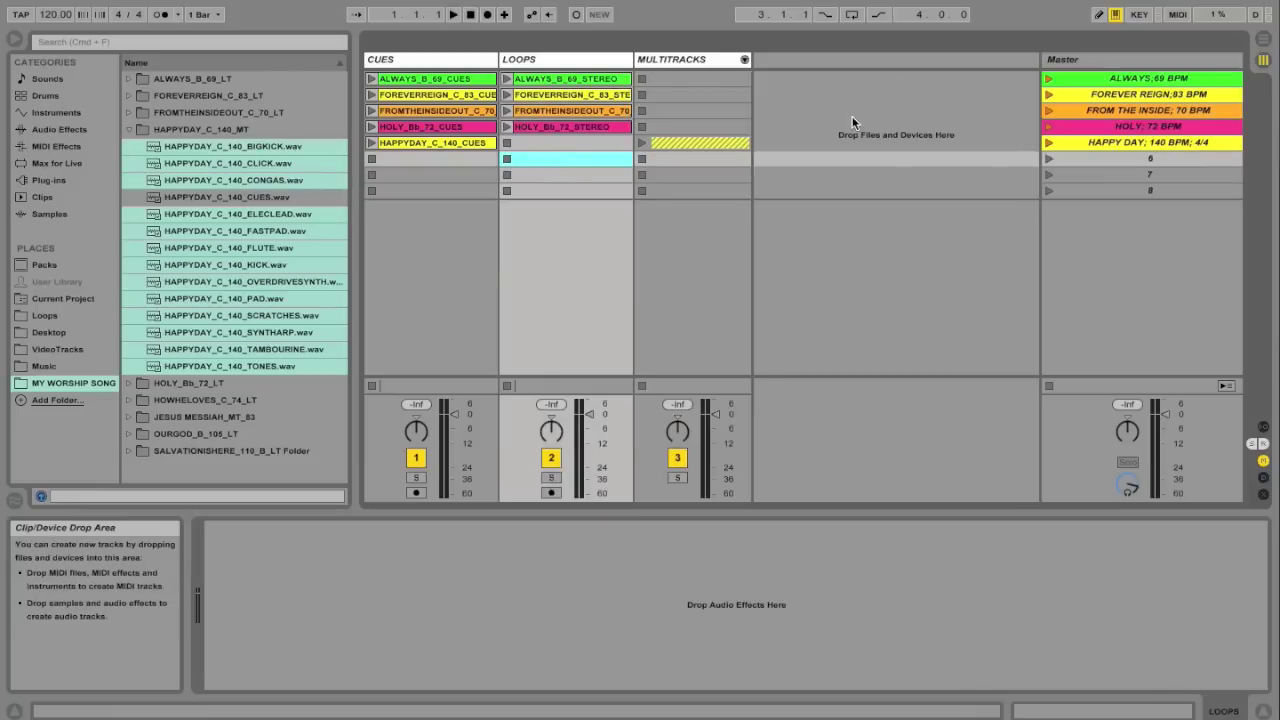
click(1048, 145)
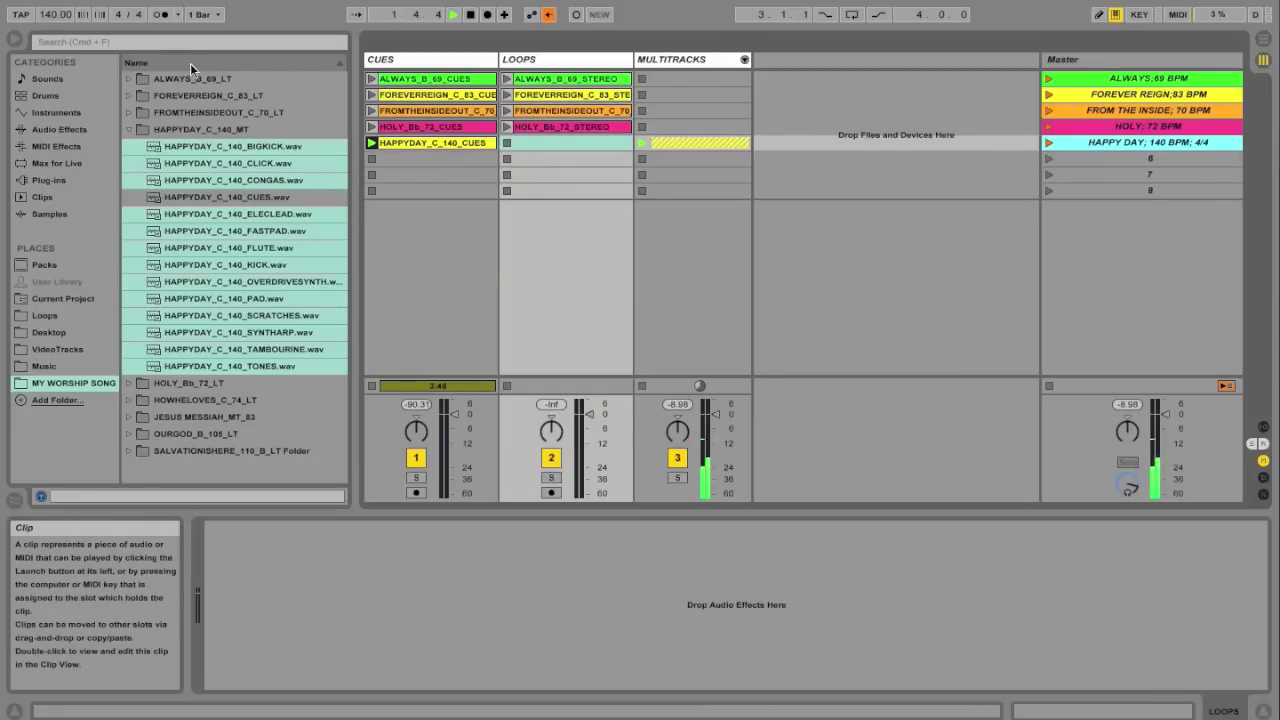
Turn on the metronome, stop, then launch FROM THE INSIDE (70 BPM) and FOREVER REIGN (83 BPM)
click(162, 14)
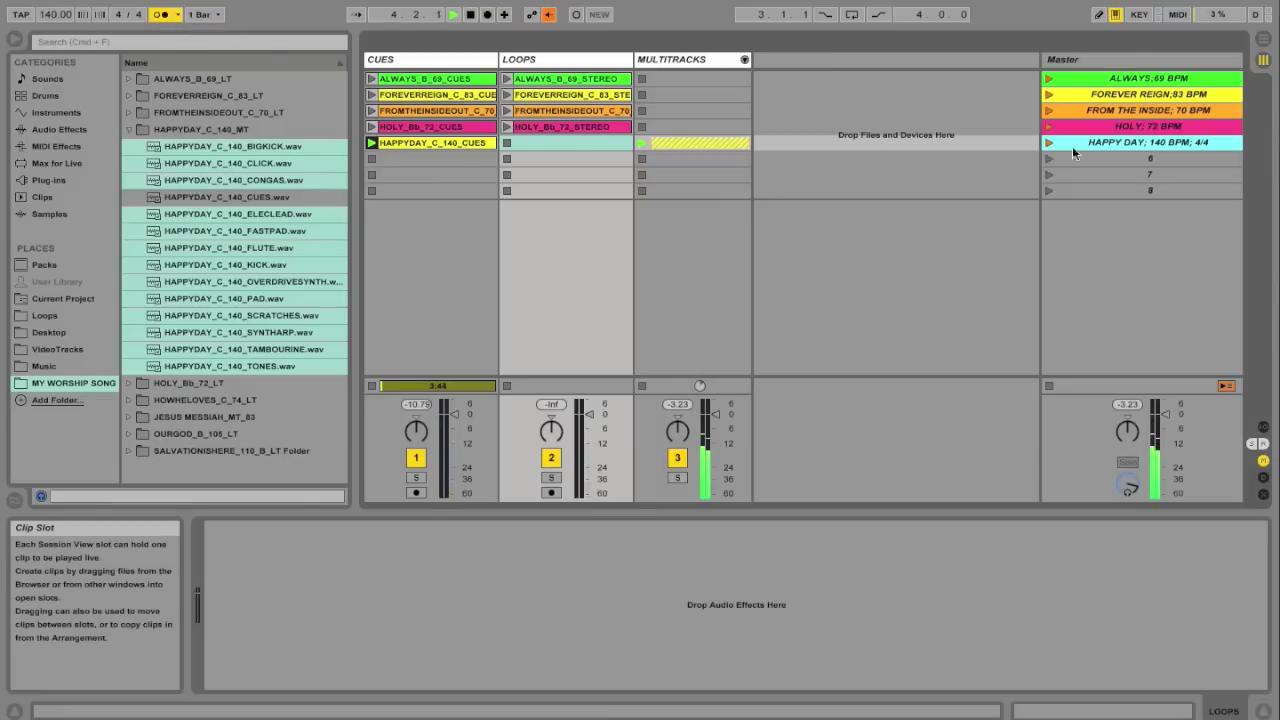
key(space)
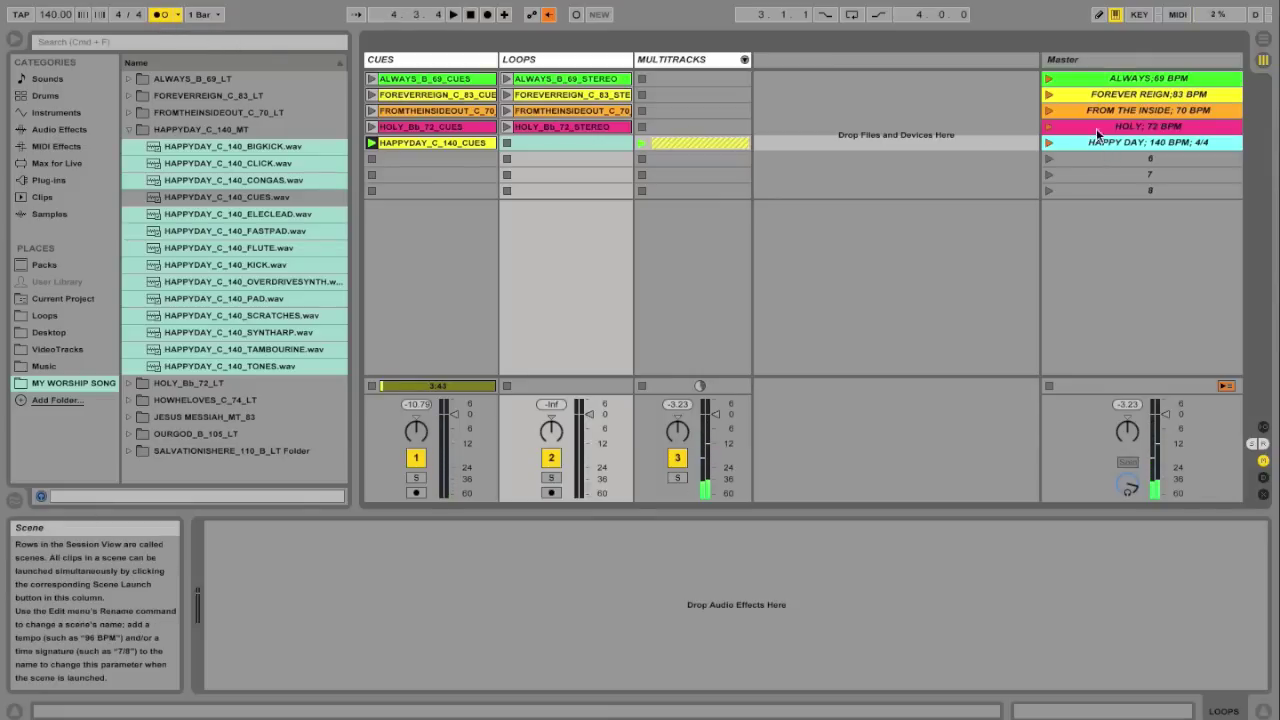
click(1048, 111)
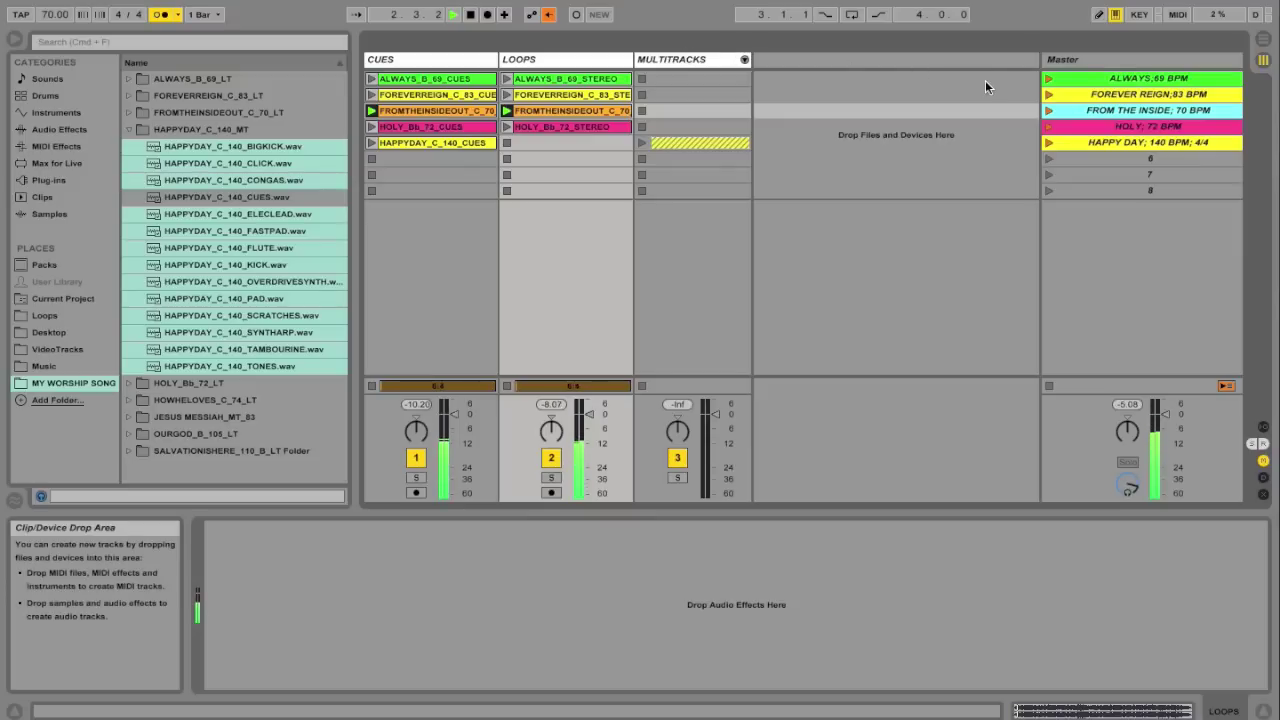
click(1050, 96)
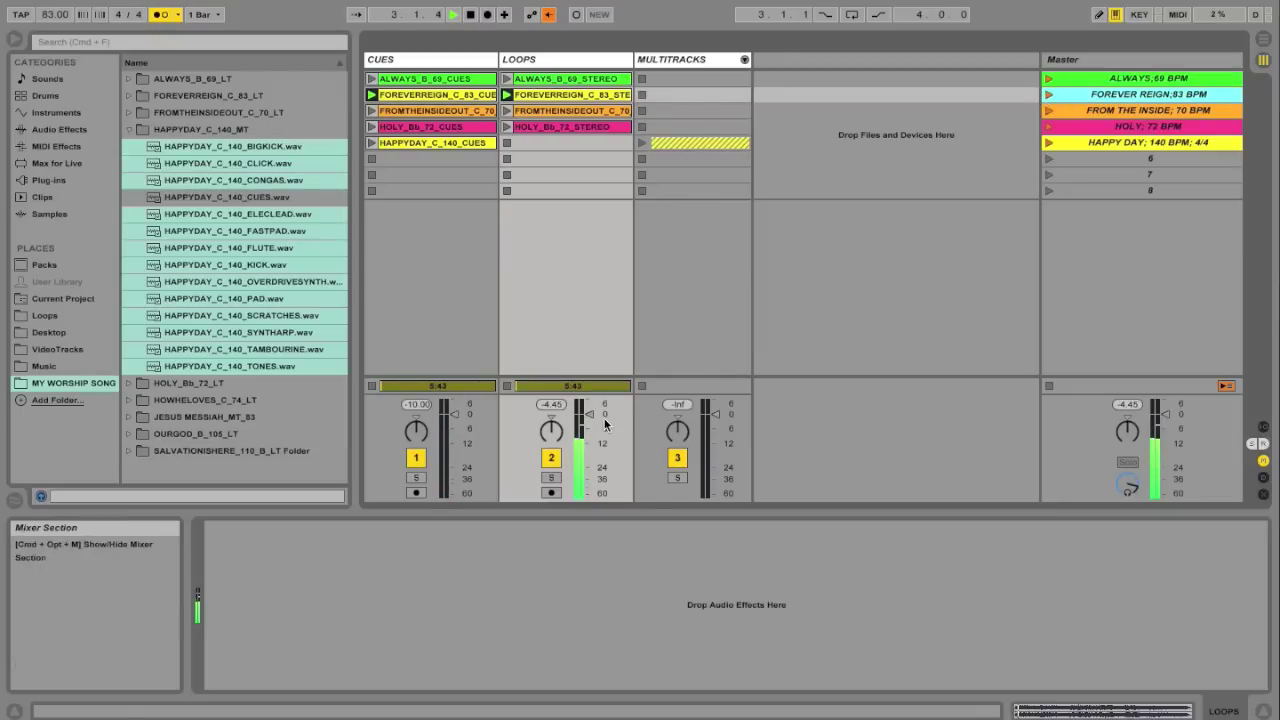
Select the empty scenes 6, 8 and 7
click(1132, 158)
click(1132, 191)
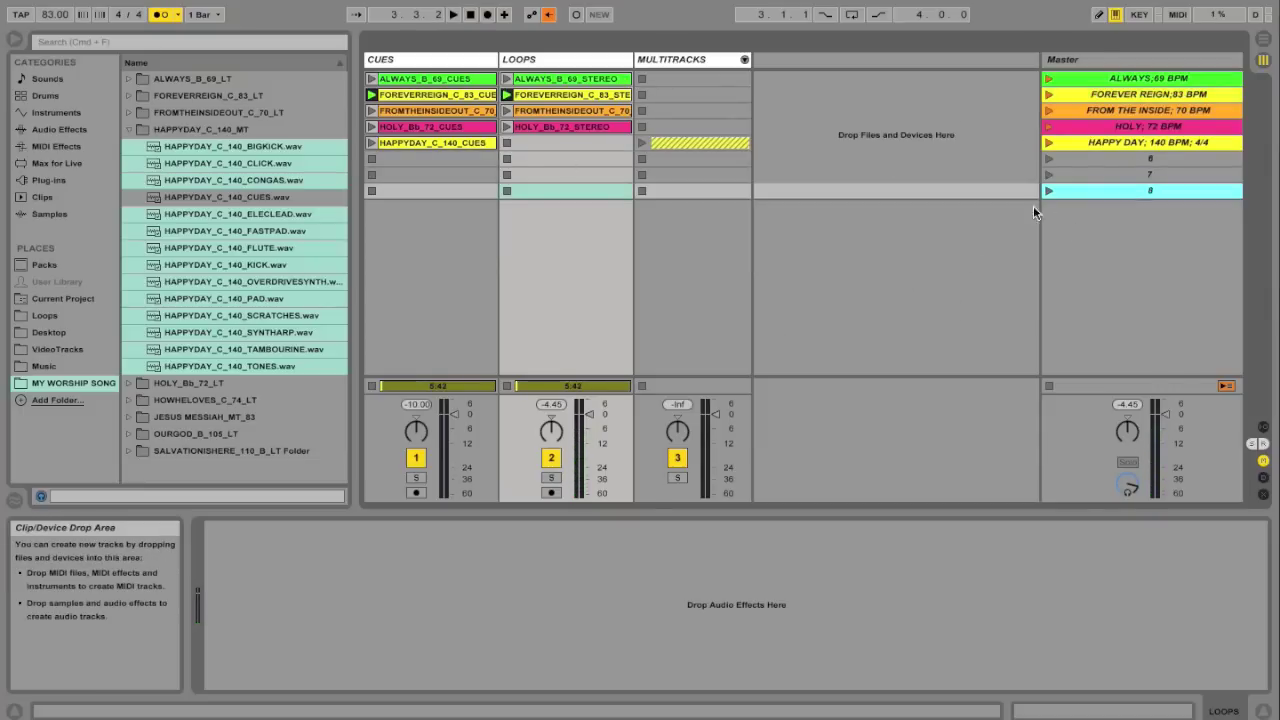
click(1136, 176)
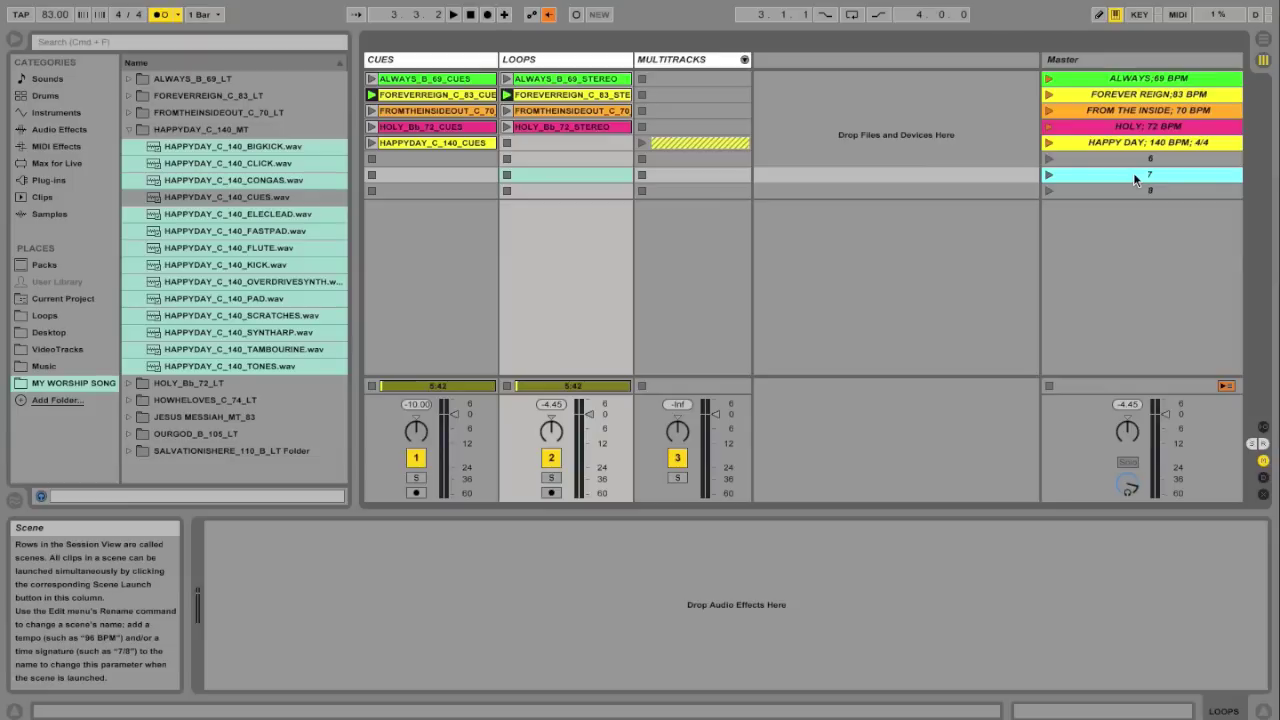
With the MIDI keyboard off, map HAPPY DAY, ALWAYS and HOLY scenes to keys 1, 2 and 3
click(1119, 18)
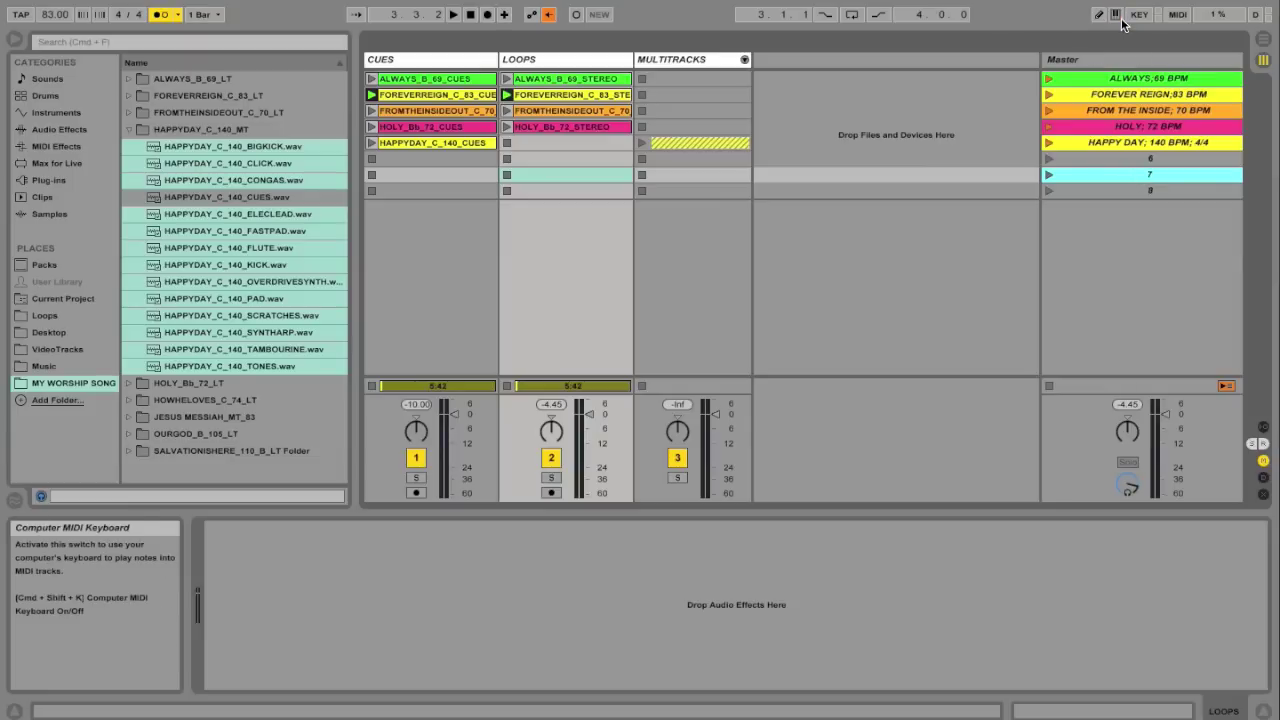
click(1136, 17)
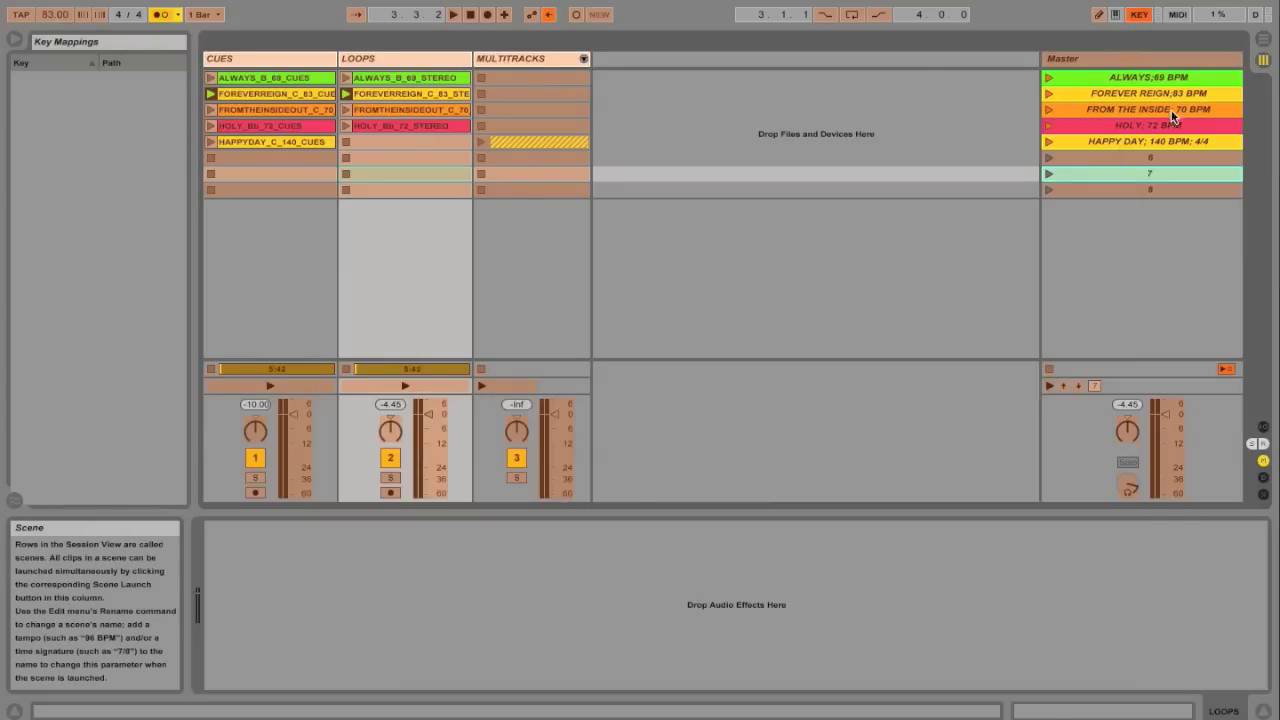
click(1165, 144)
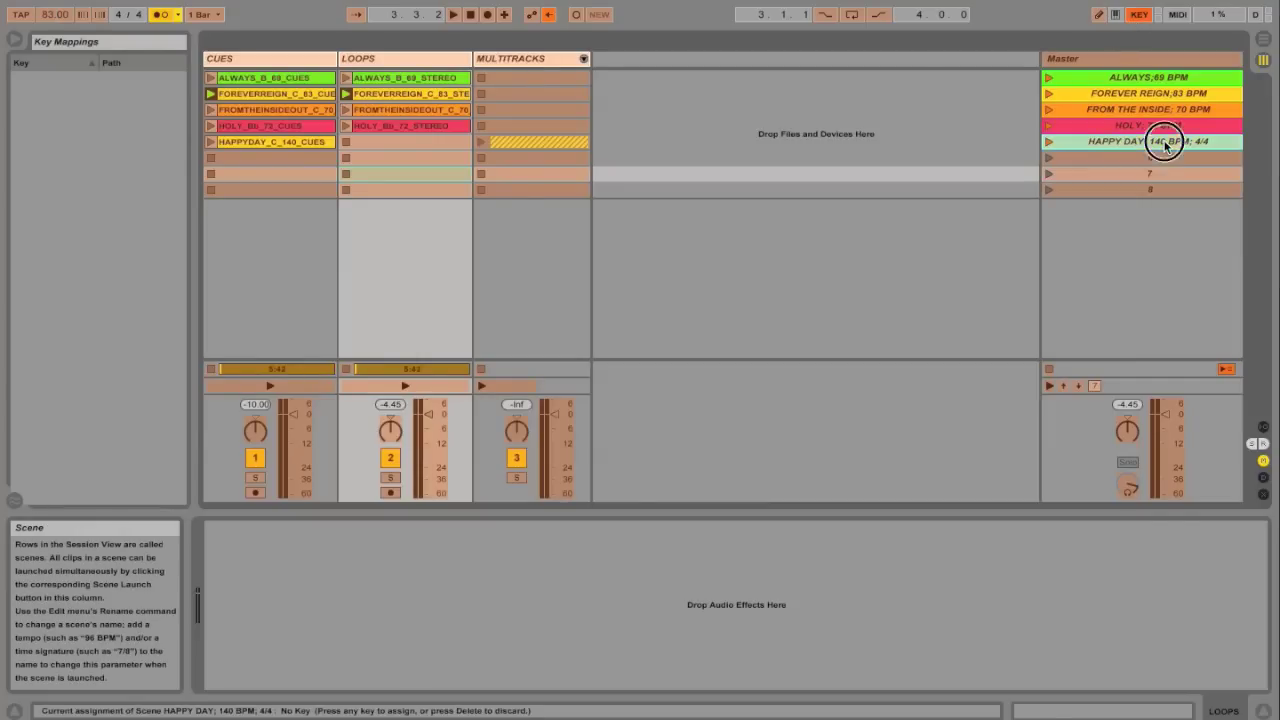
key(1)
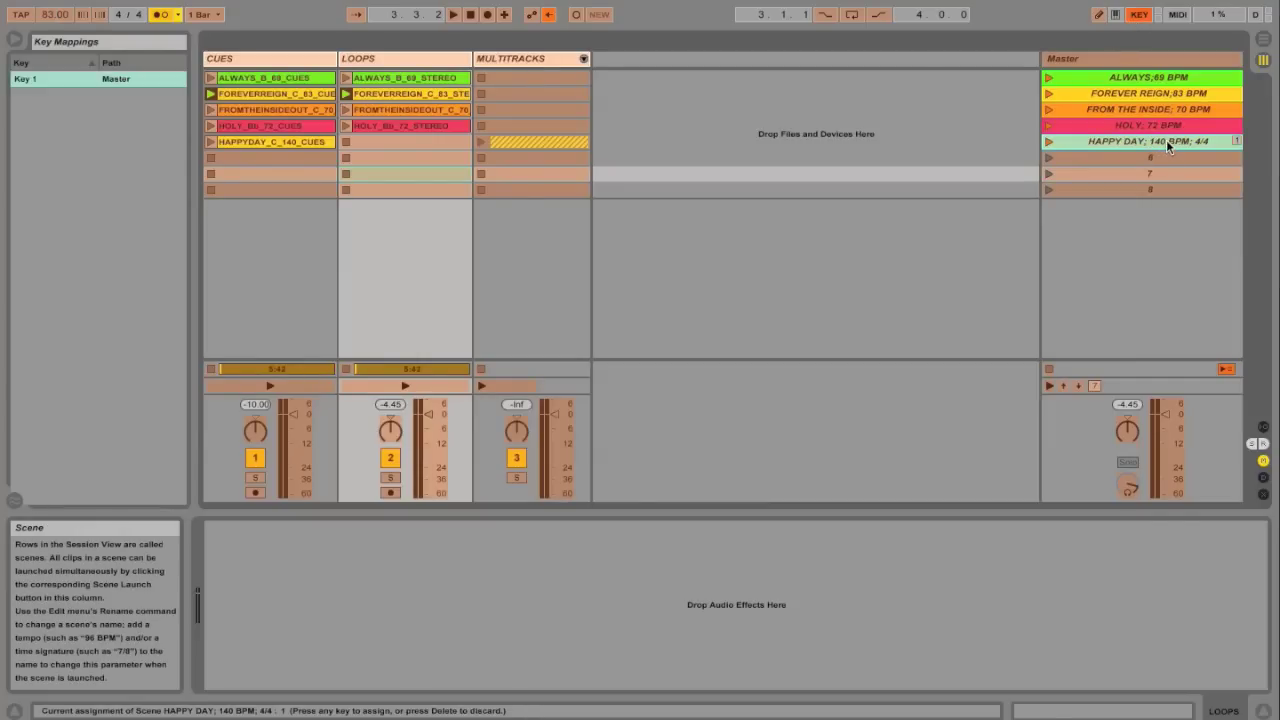
click(1143, 77)
key(2)
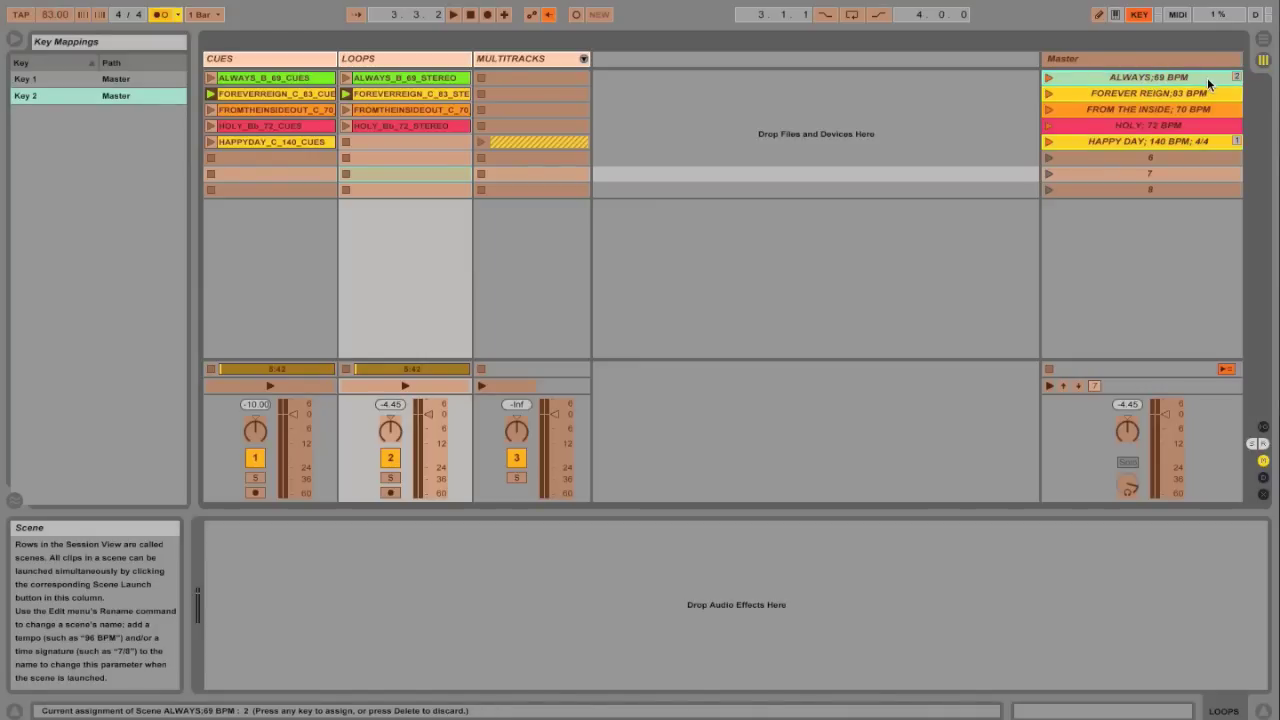
click(1147, 126)
key(3)
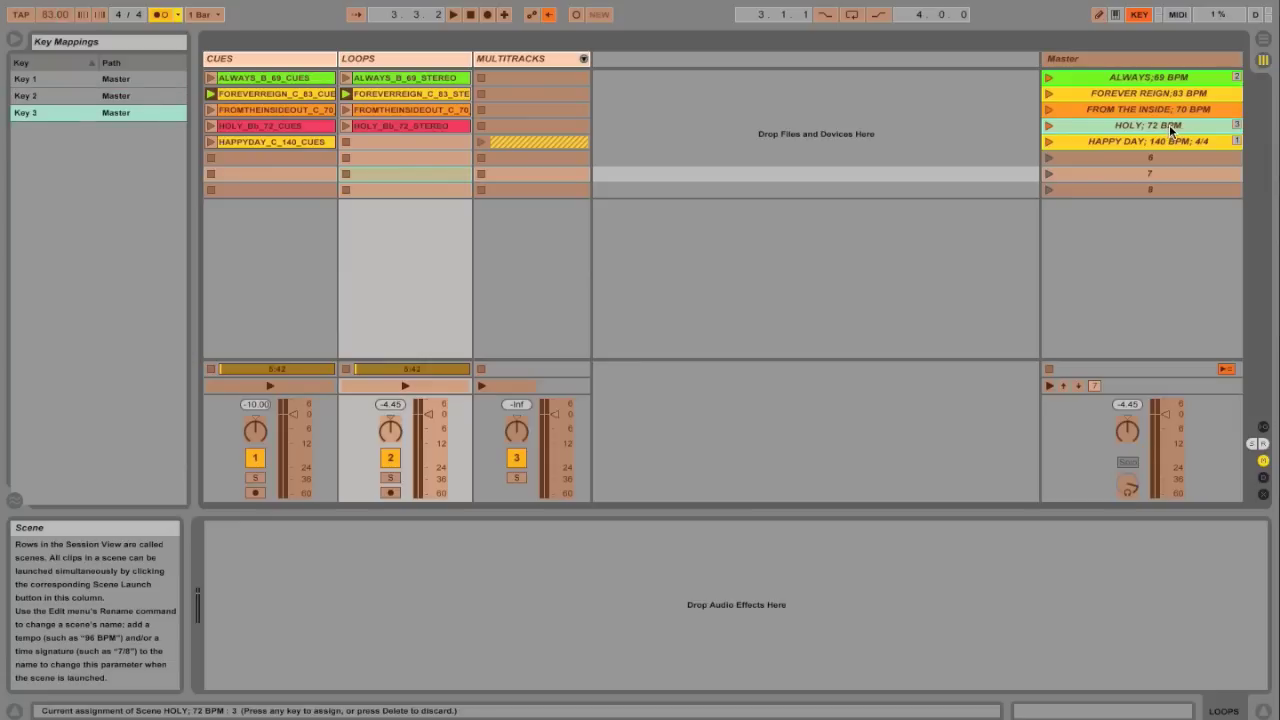
click(1139, 14)
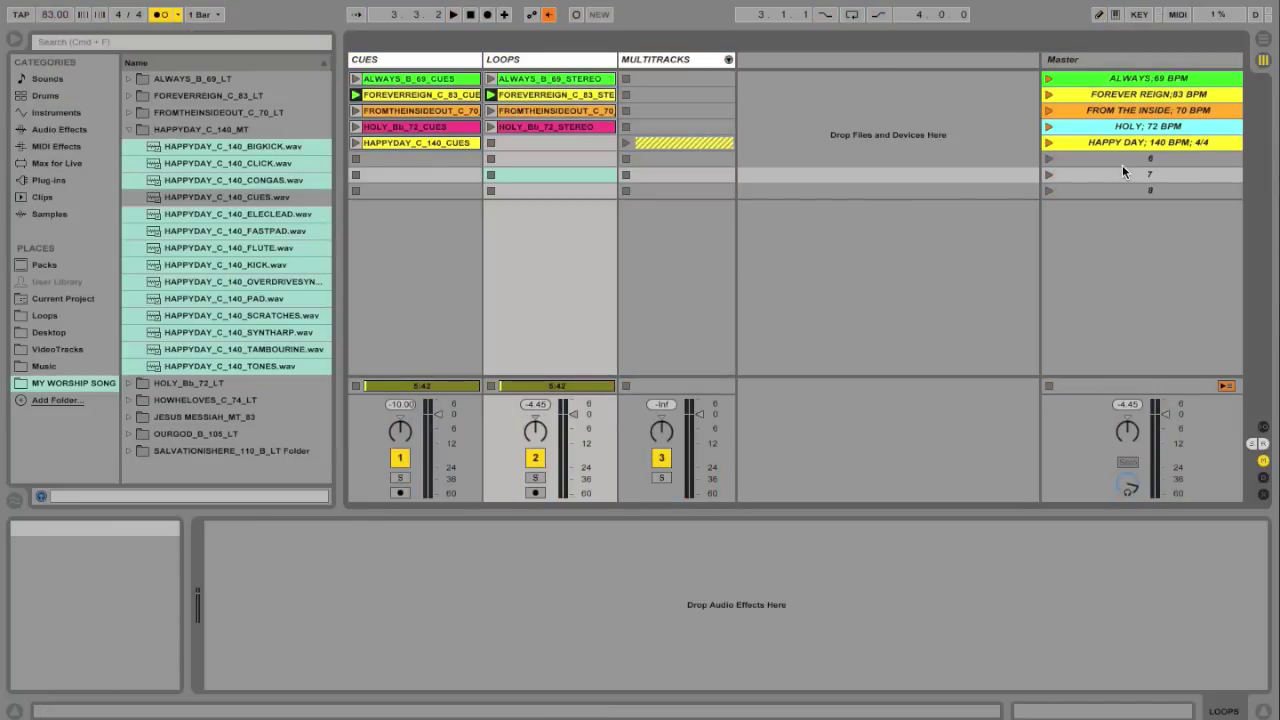
Delete all existing computer key mappings in KEY mode
click(1139, 14)
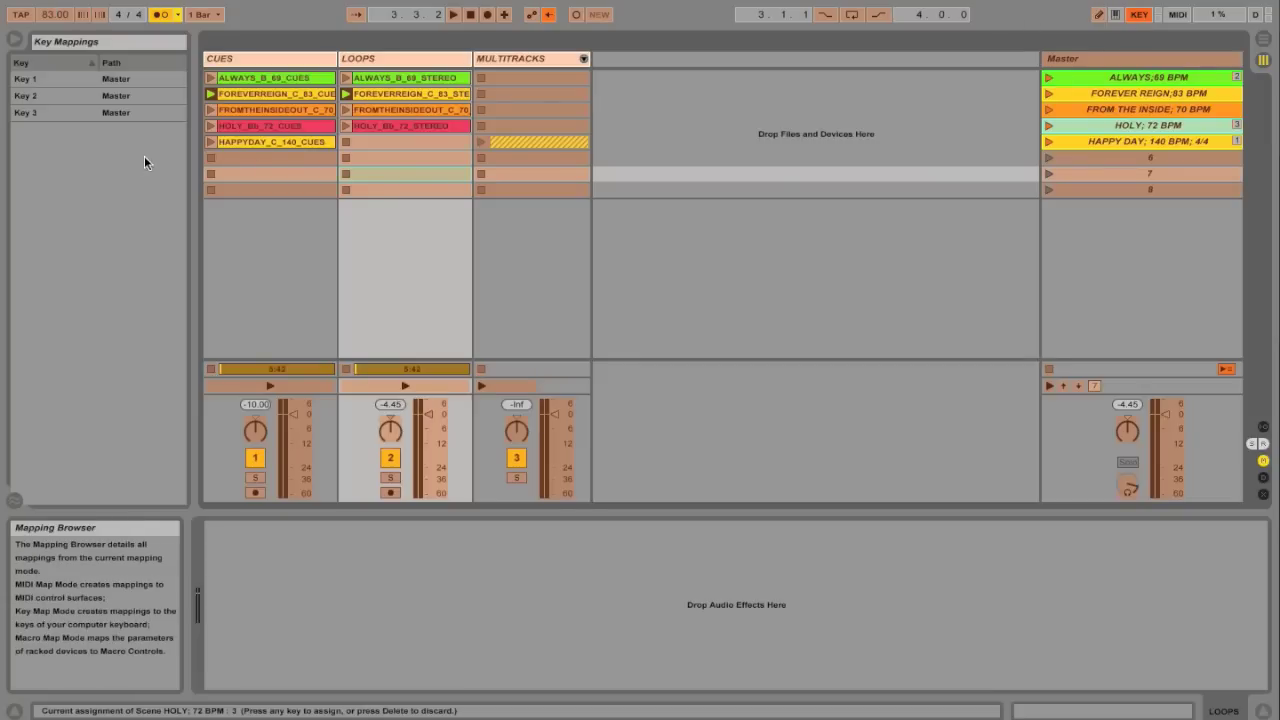
drag(143, 157, 63, 57)
key(Delete)
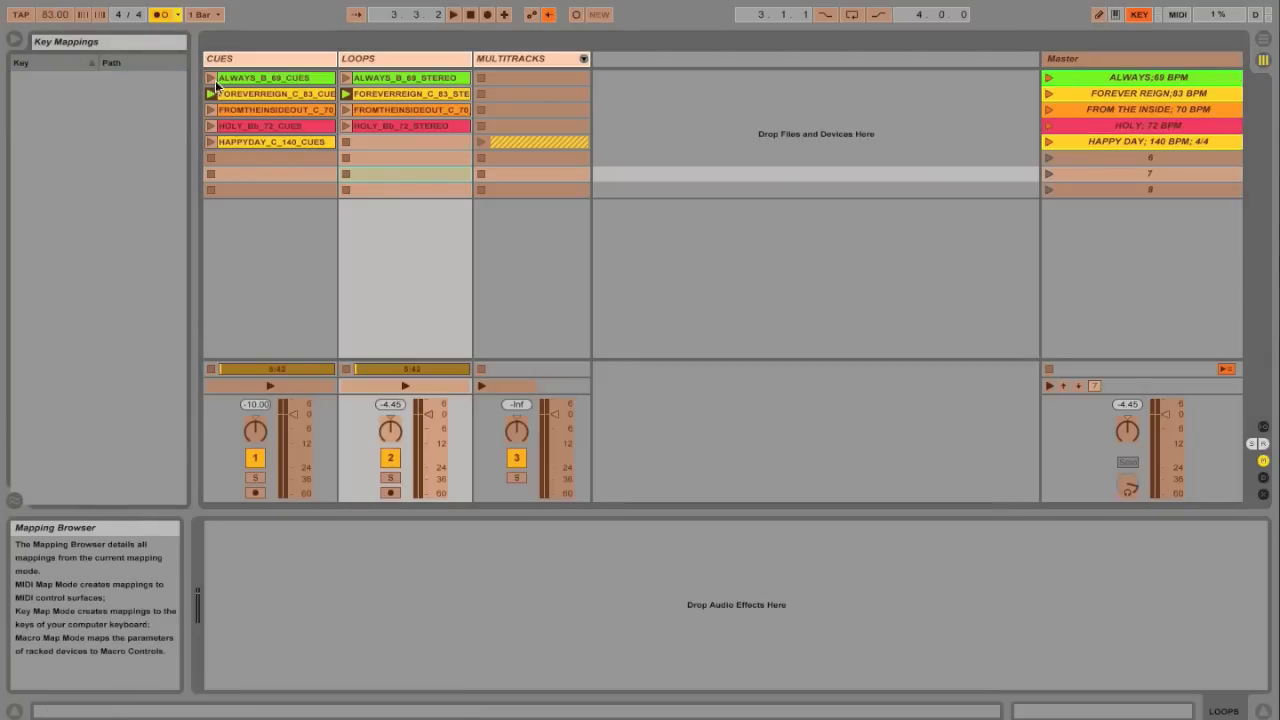
Map FOREVER REIGN, HOLY and FROM THE INSIDE scenes to keys 1, 2 and 3
click(1157, 93)
key(1)
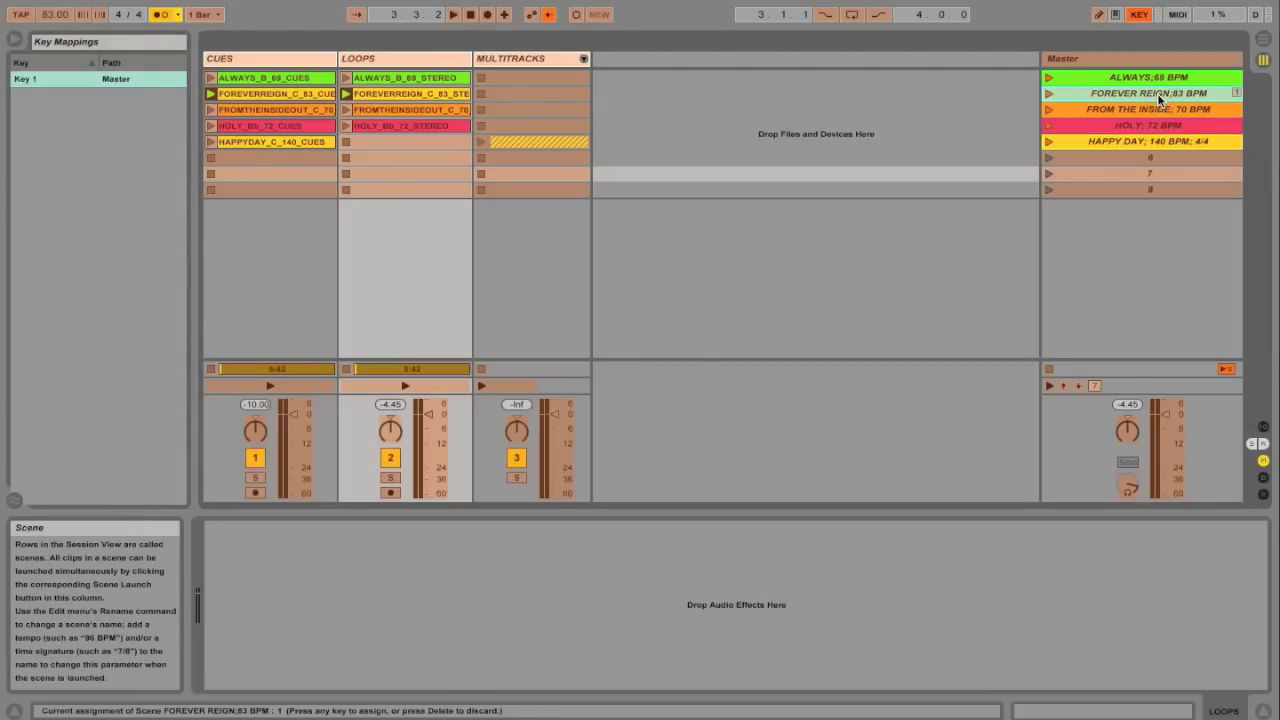
click(1154, 126)
key(2)
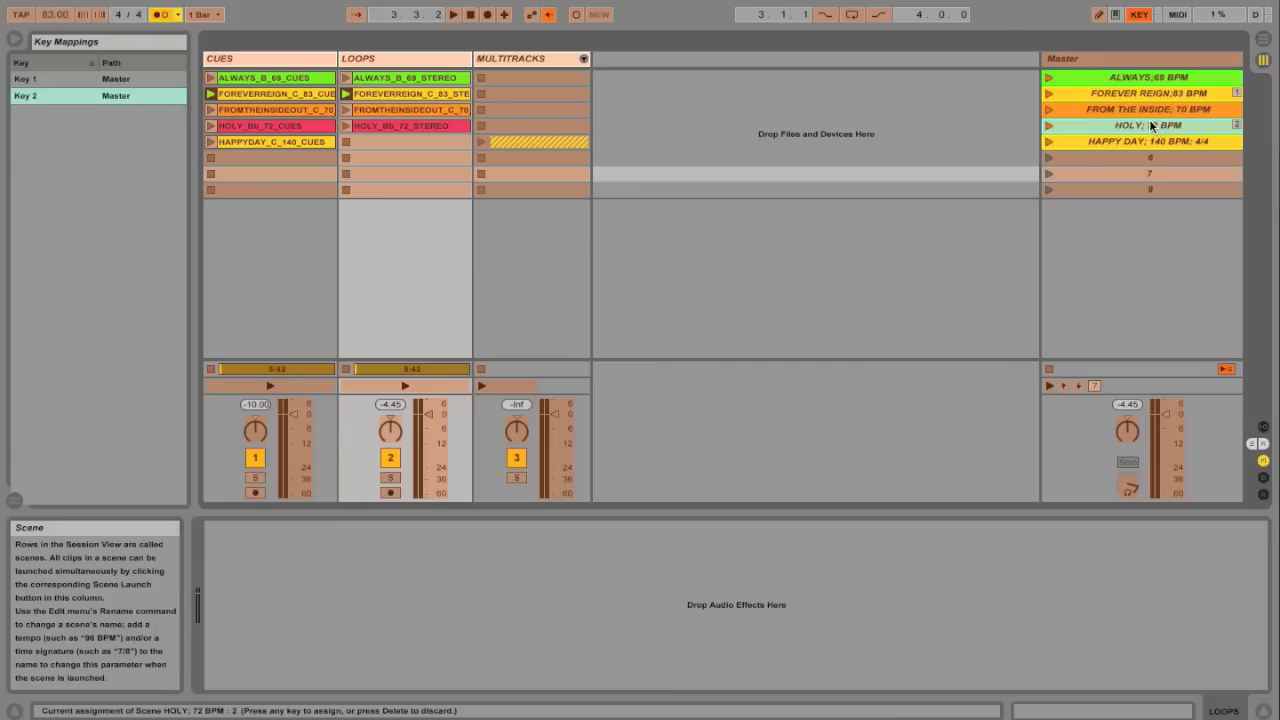
click(1151, 110)
key(3)
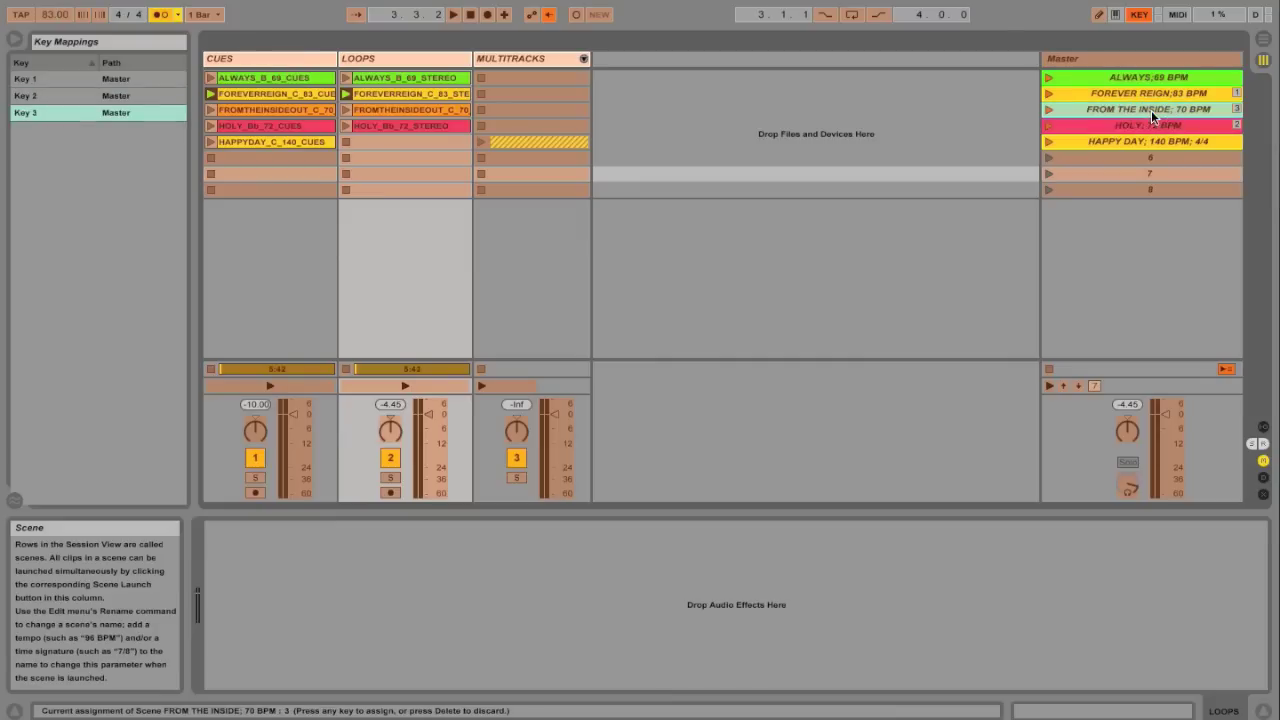
click(1142, 15)
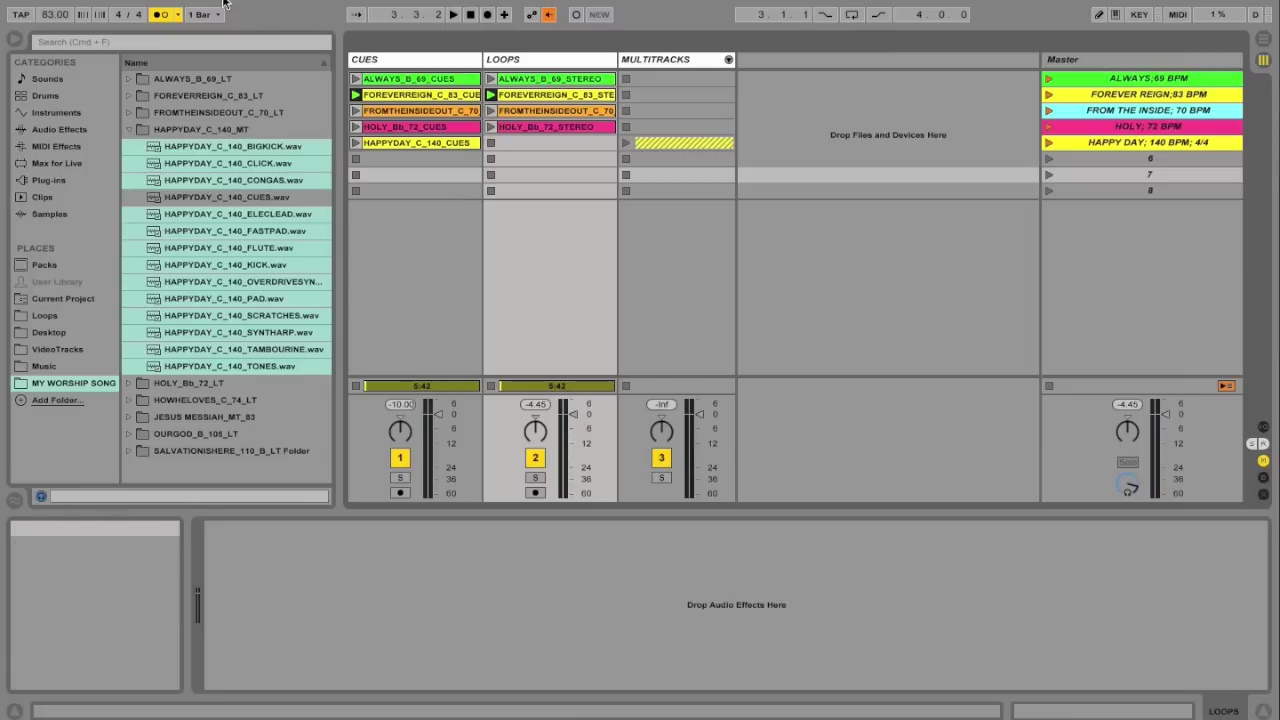
Save the Live Set to the Desktop as 'MASTER LOOP LIBRARY', then select empty MULTITRACKS slots in rows 7–8
click(105, 2)
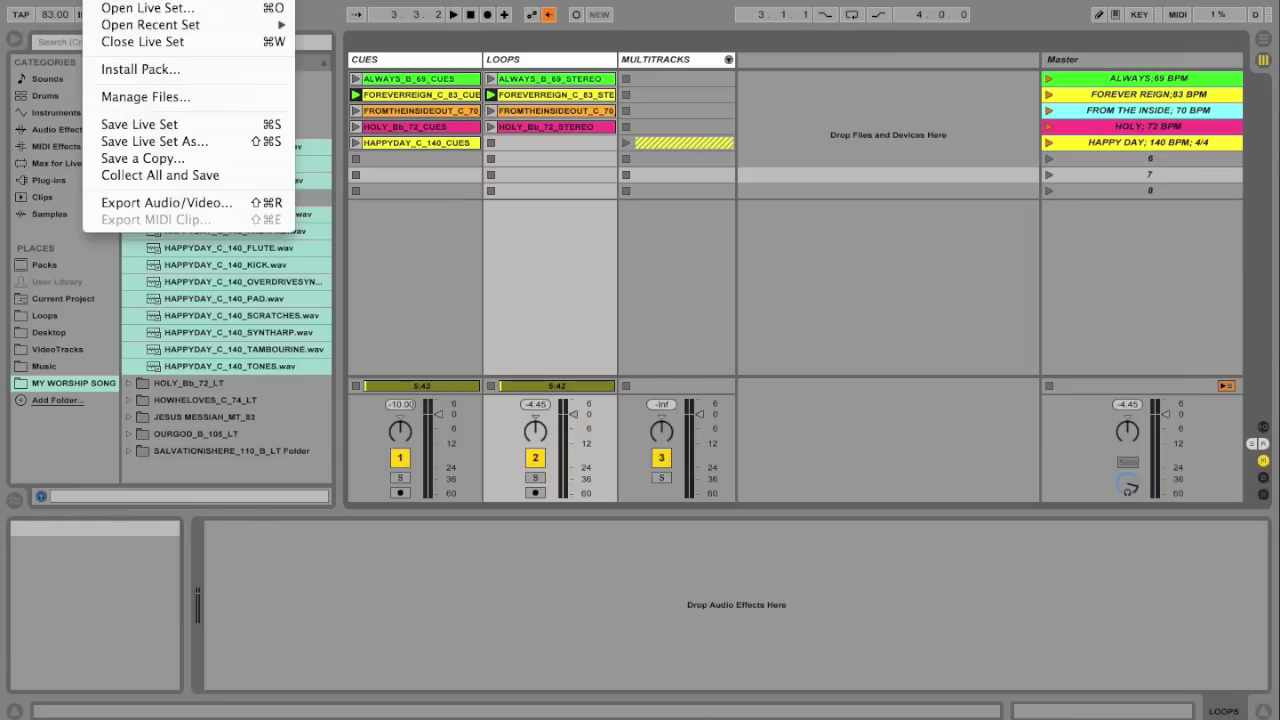
click(127, 124)
click(232, 248)
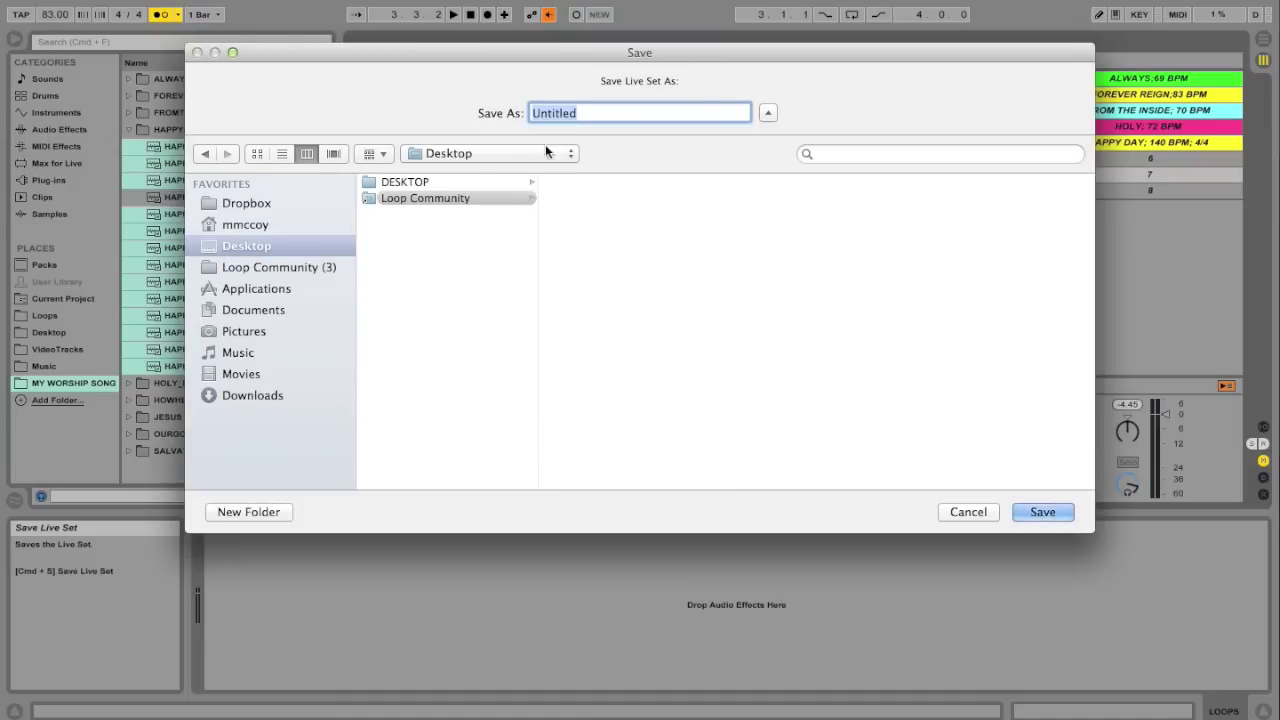
text(MASTER LOOP LIBRARY)
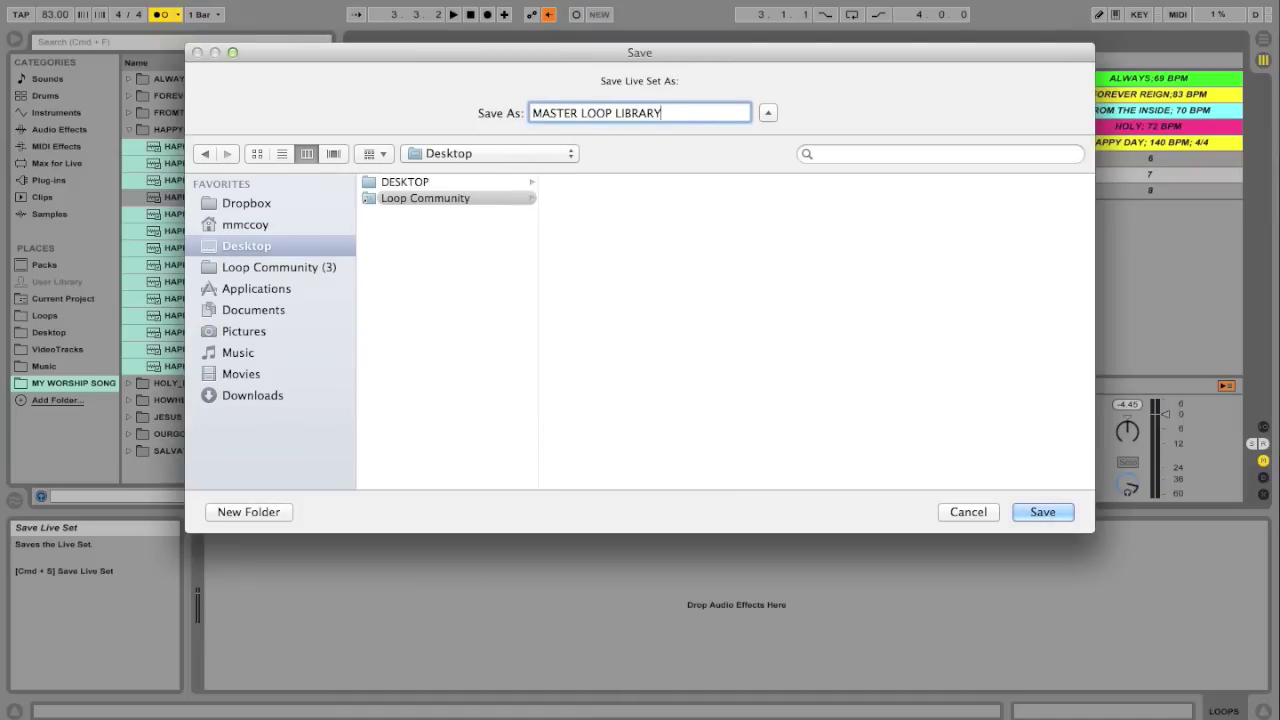
key(Return)
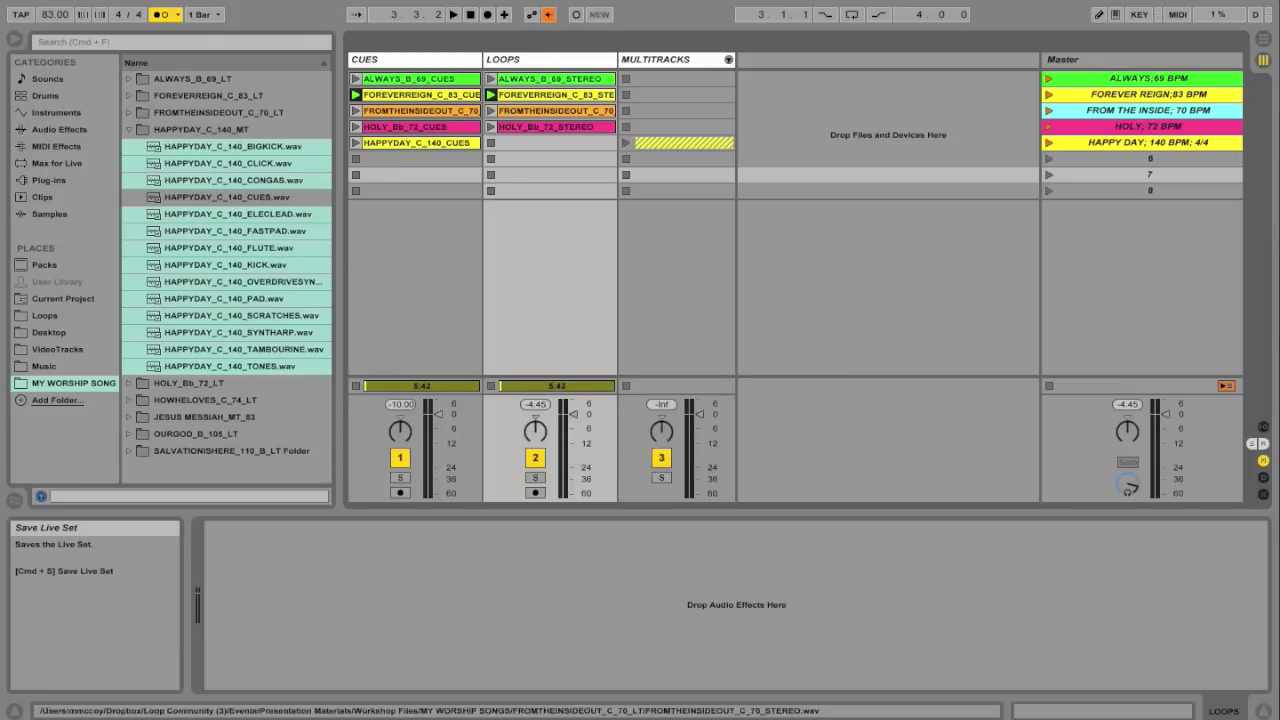
click(703, 186)
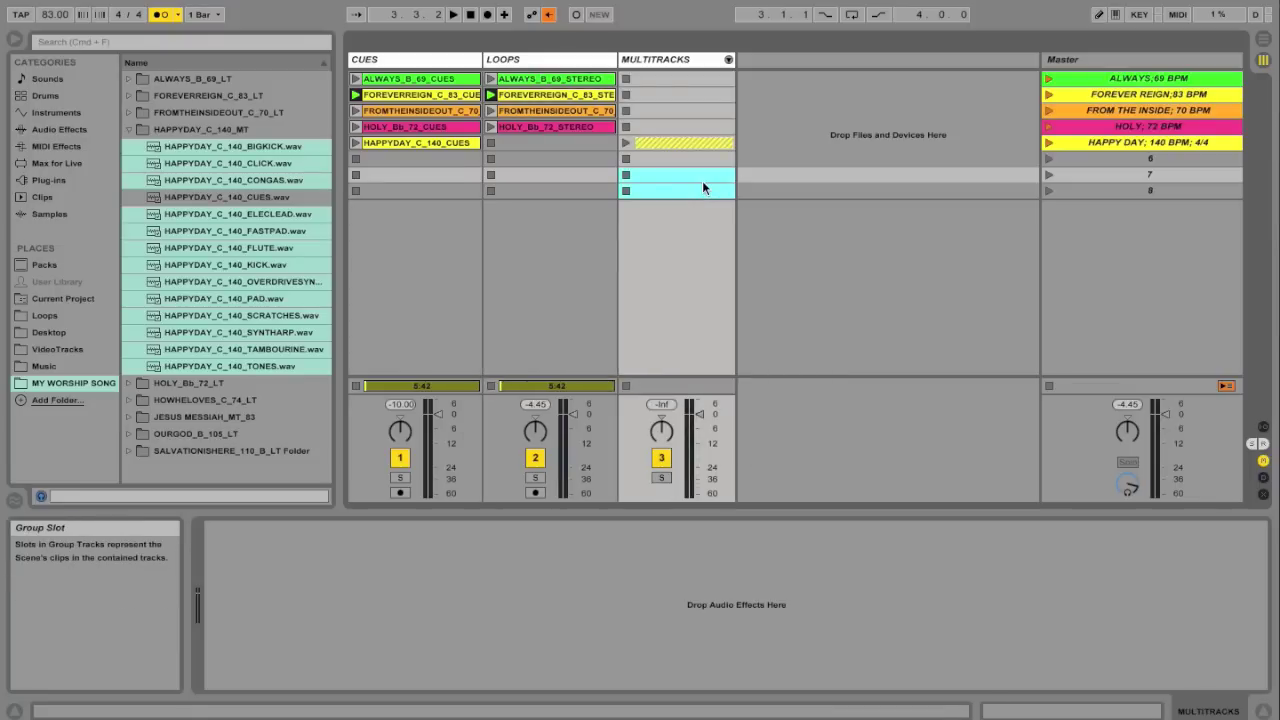